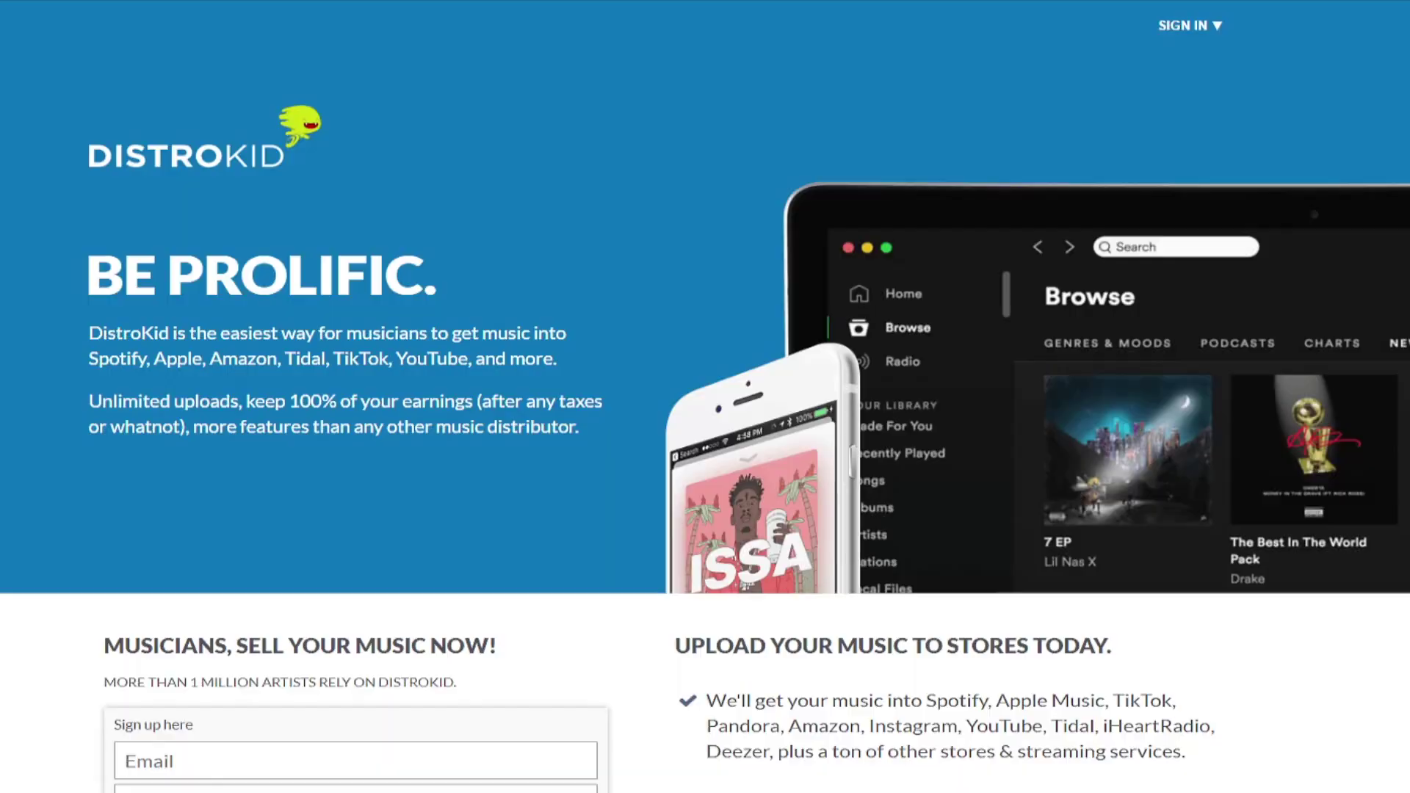
{"action": "scroll", "coordinate": [705, 397], "scroll_direction": "down", "scroll_amount": 4}
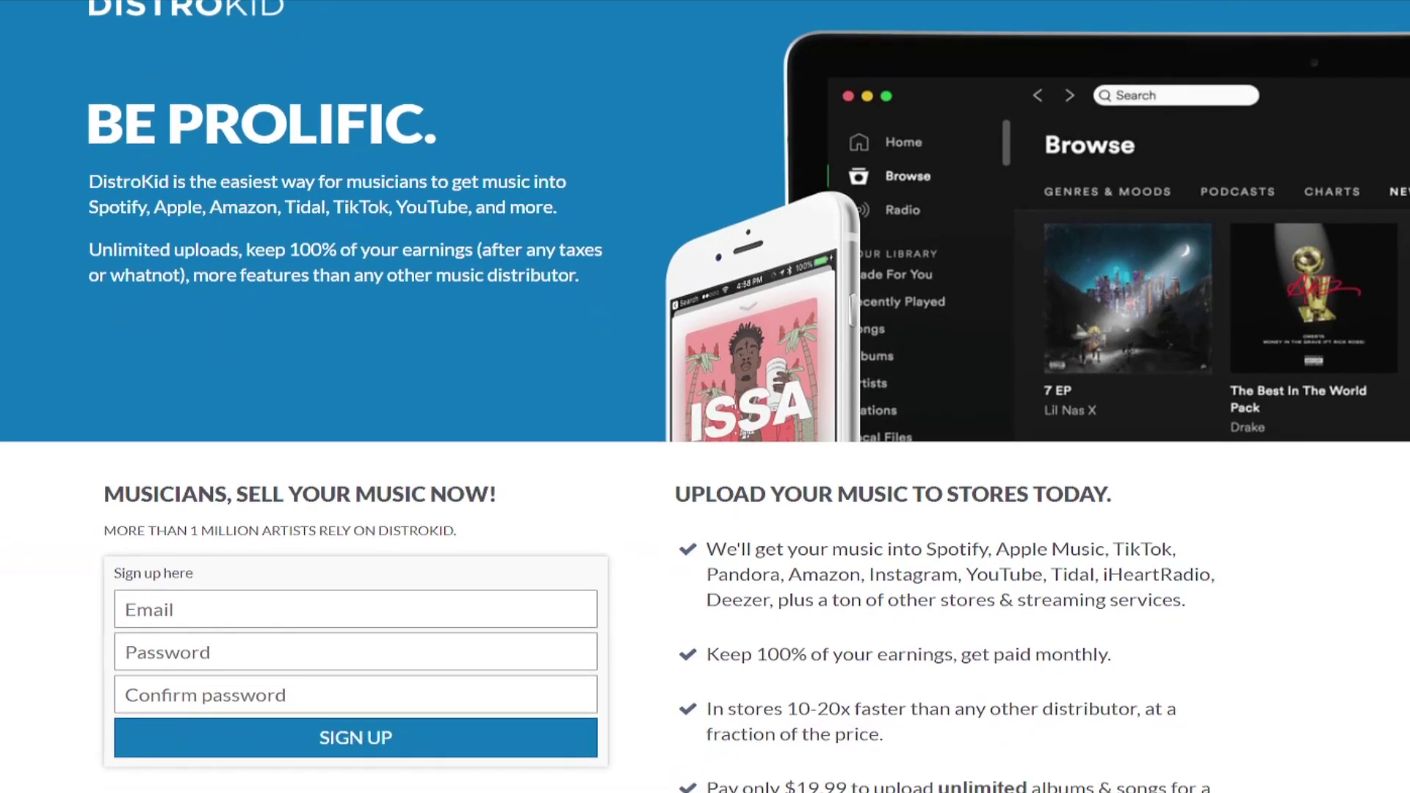
{"action": "scroll", "coordinate": [705, 397], "scroll_direction": "down", "scroll_amount": 3}
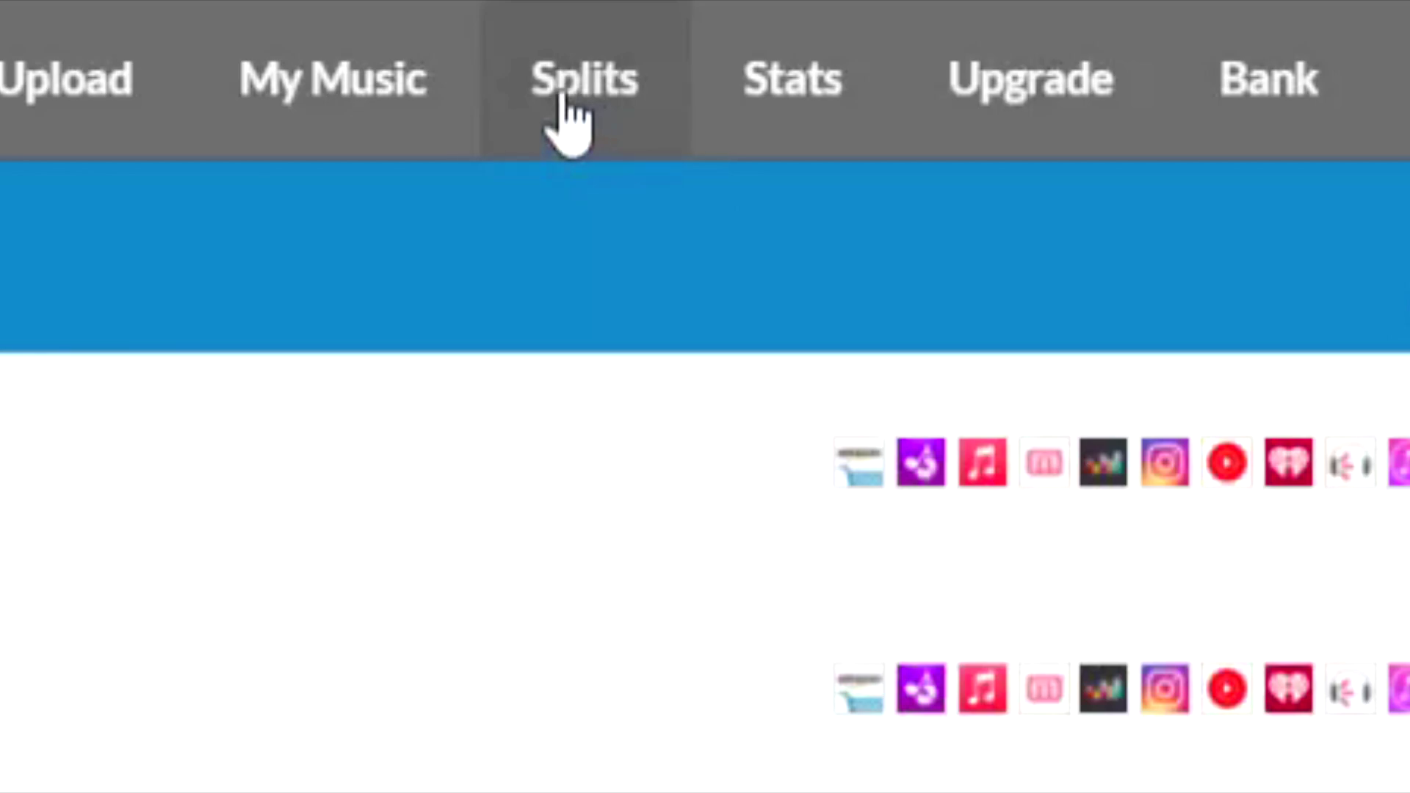
- Open the payment splits page and select the release Be the One
{"action": "left_click", "coordinate": [566, 110]}
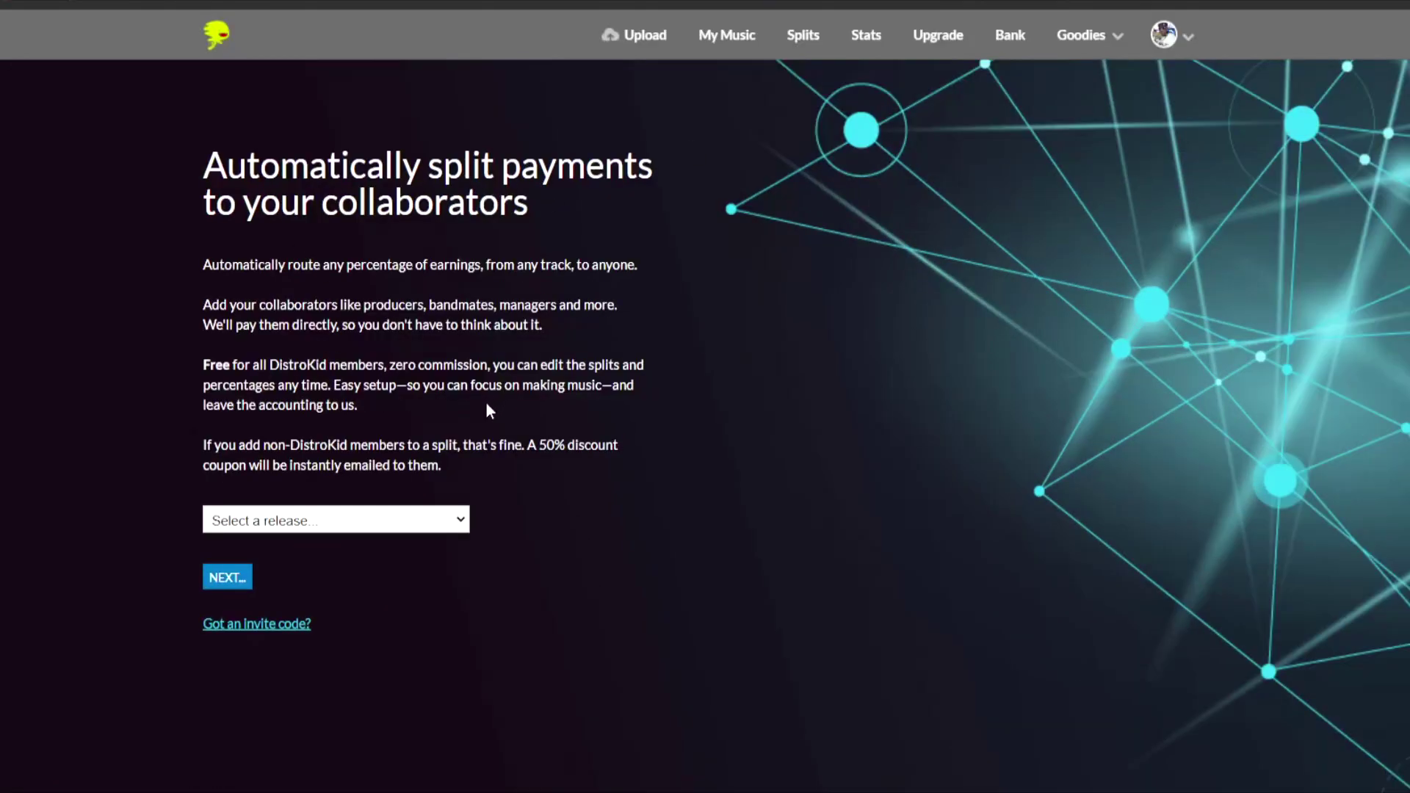
{"action": "left_click", "coordinate": [391, 522]}
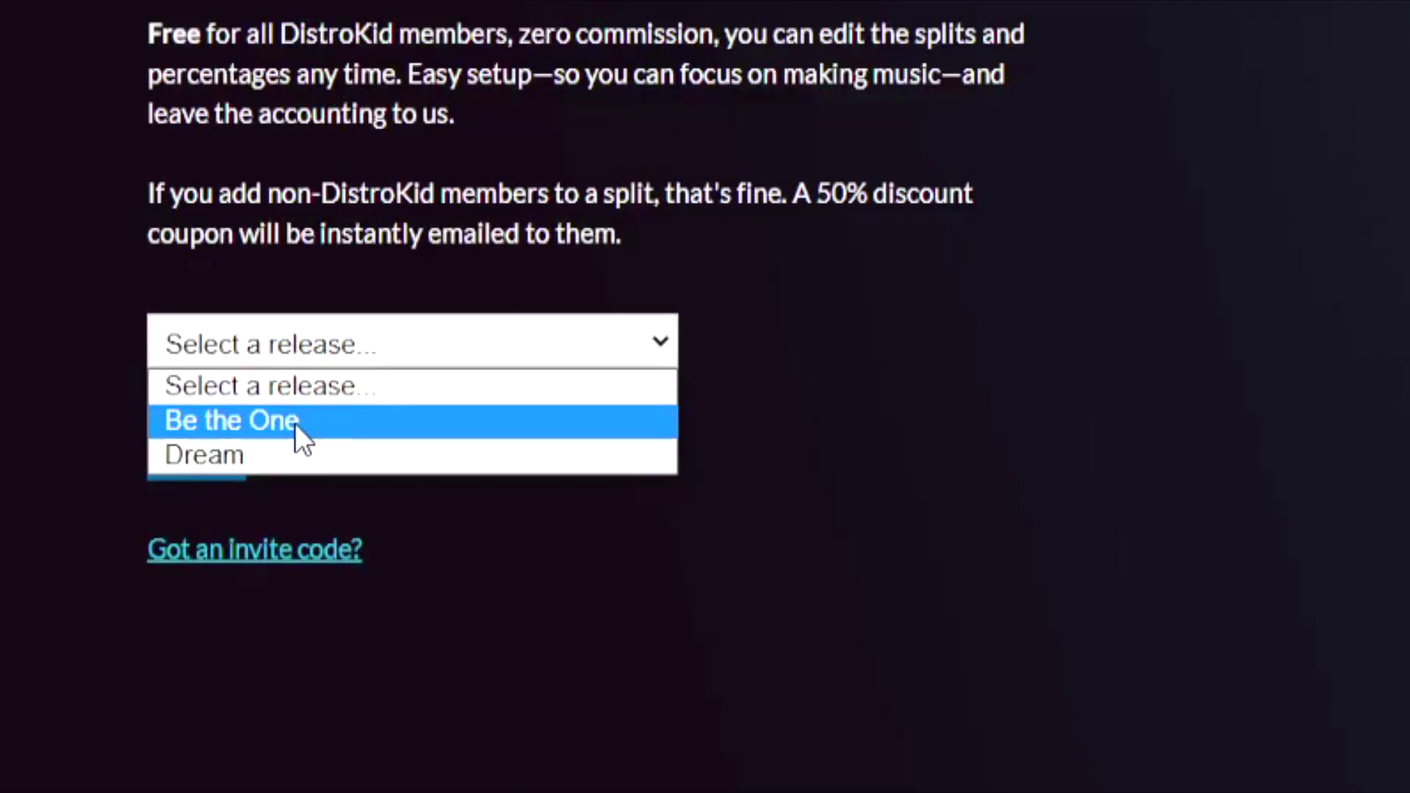
{"action": "left_click", "coordinate": [293, 422]}
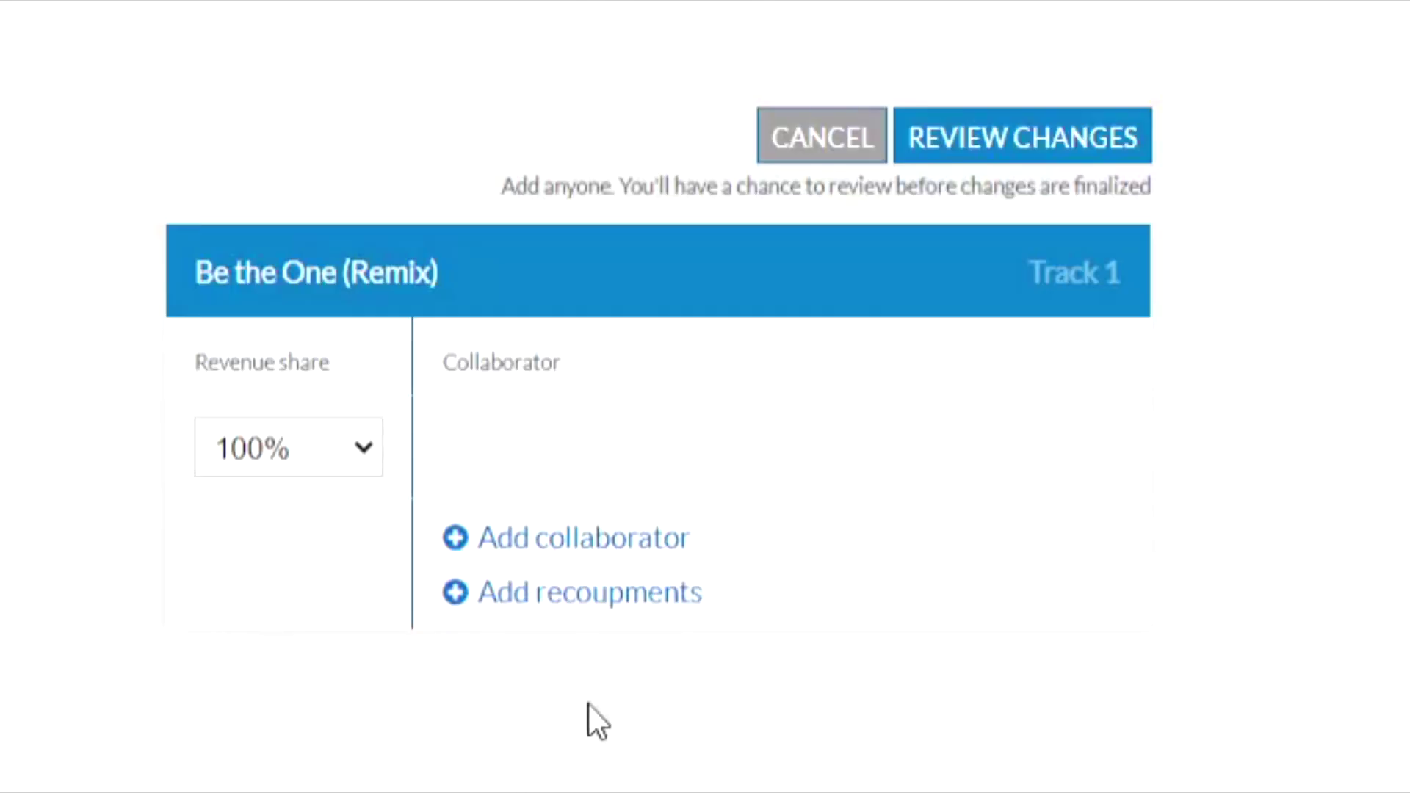
- Add a collaborator to Be the One (Remix) with a 50% revenue share and open the recoupment options
{"action": "left_click", "coordinate": [476, 559]}
{"action": "left_click", "coordinate": [476, 558]}
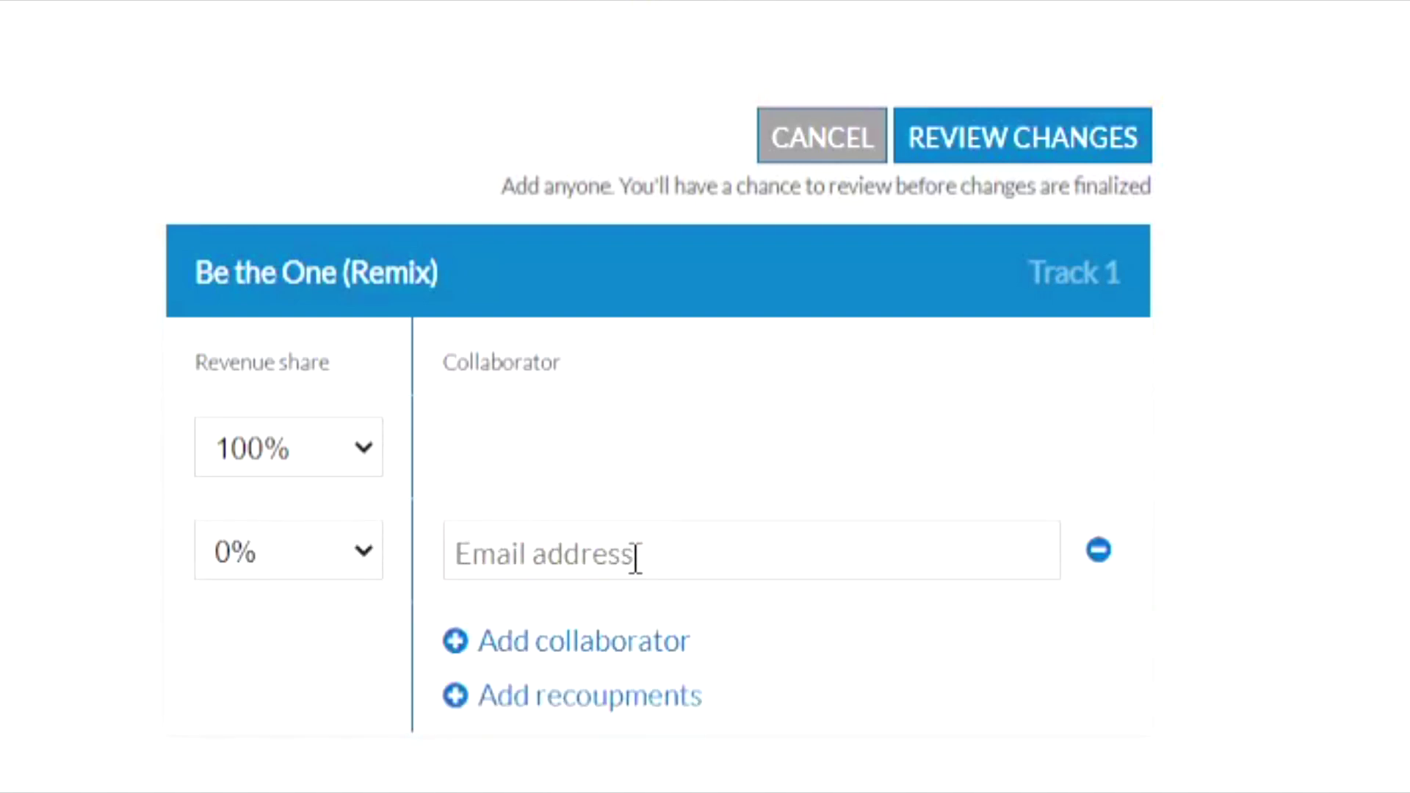
{"action": "left_click", "coordinate": [366, 558]}
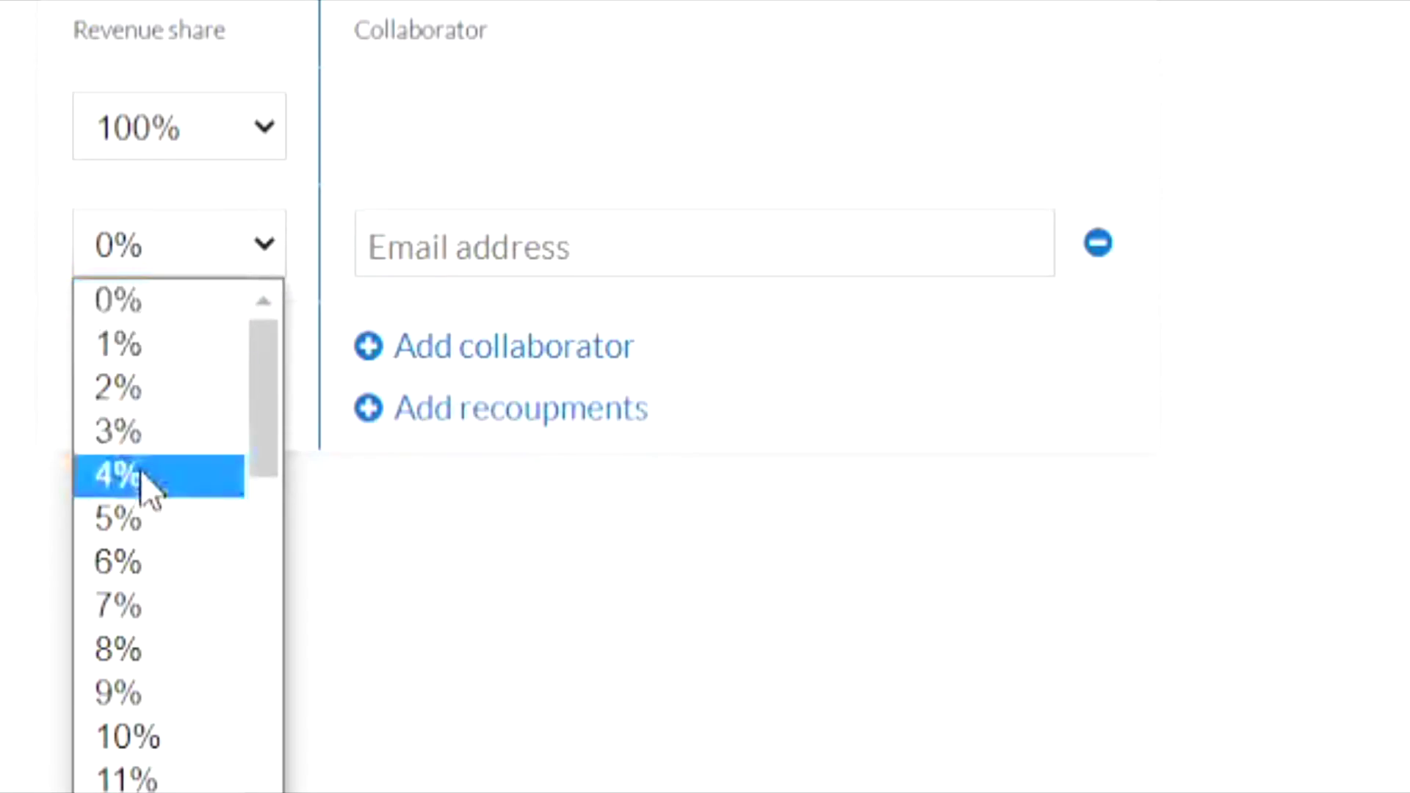
{"action": "scroll", "coordinate": [135, 771], "scroll_direction": "down", "scroll_amount": 10}
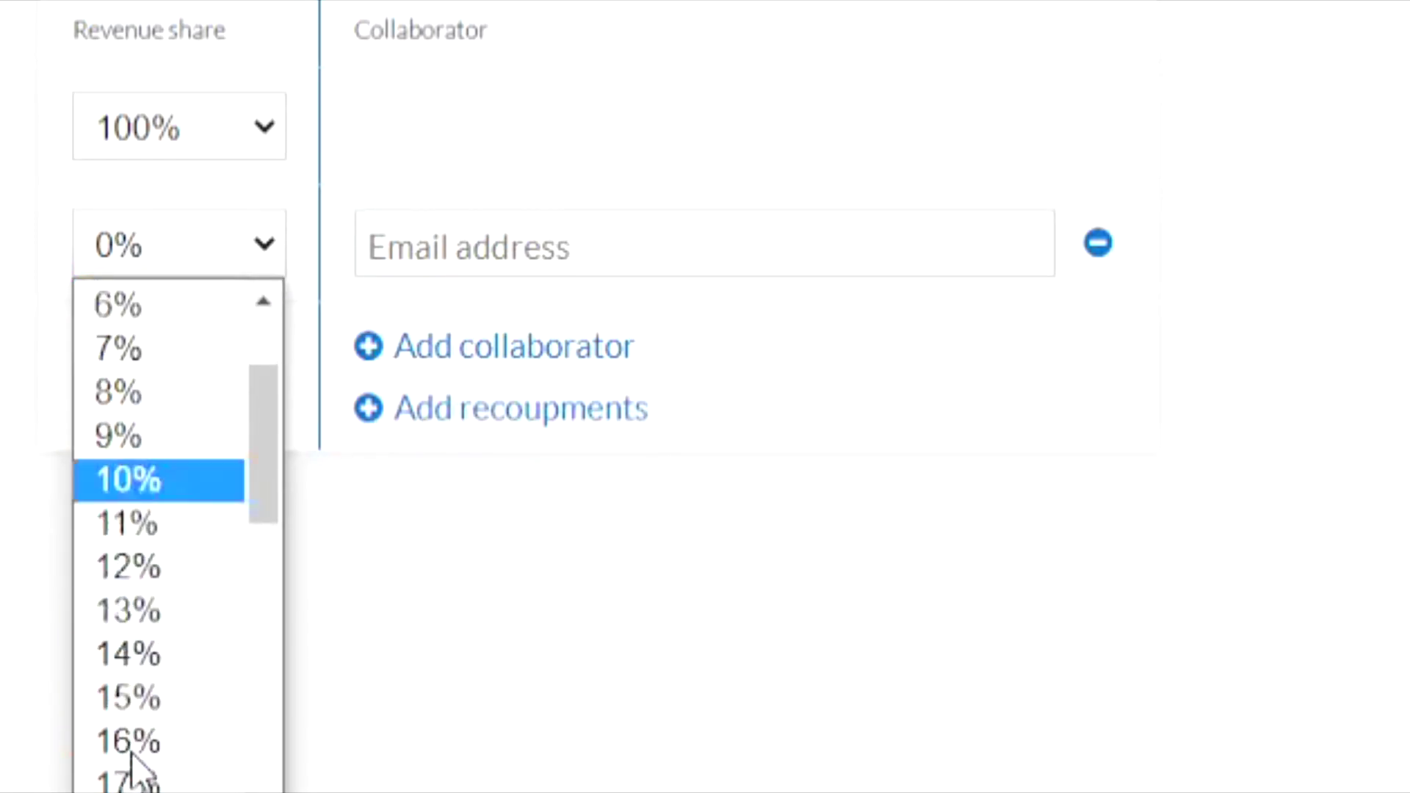
{"action": "scroll", "coordinate": [136, 661], "scroll_direction": "down", "scroll_amount": 4}
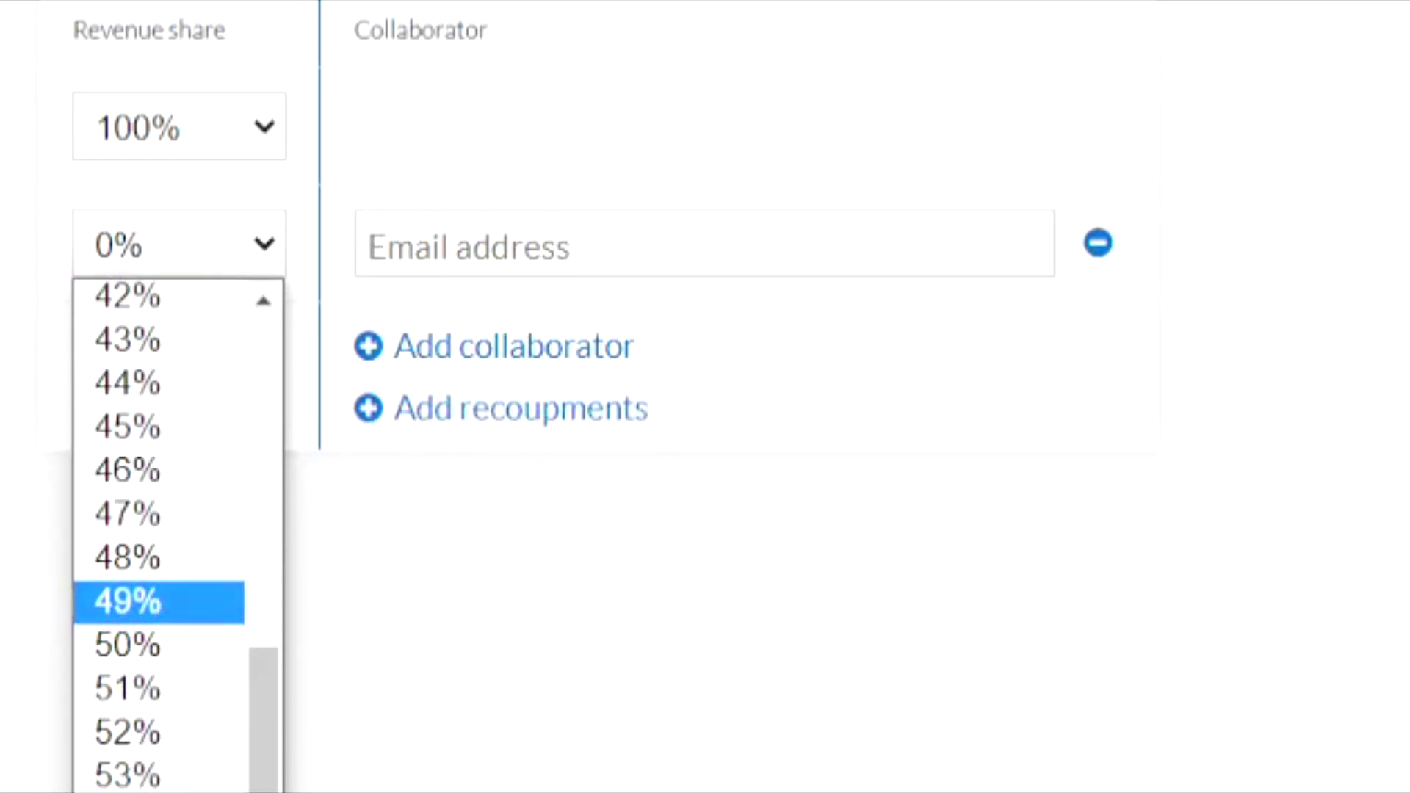
{"action": "left_click", "coordinate": [127, 647]}
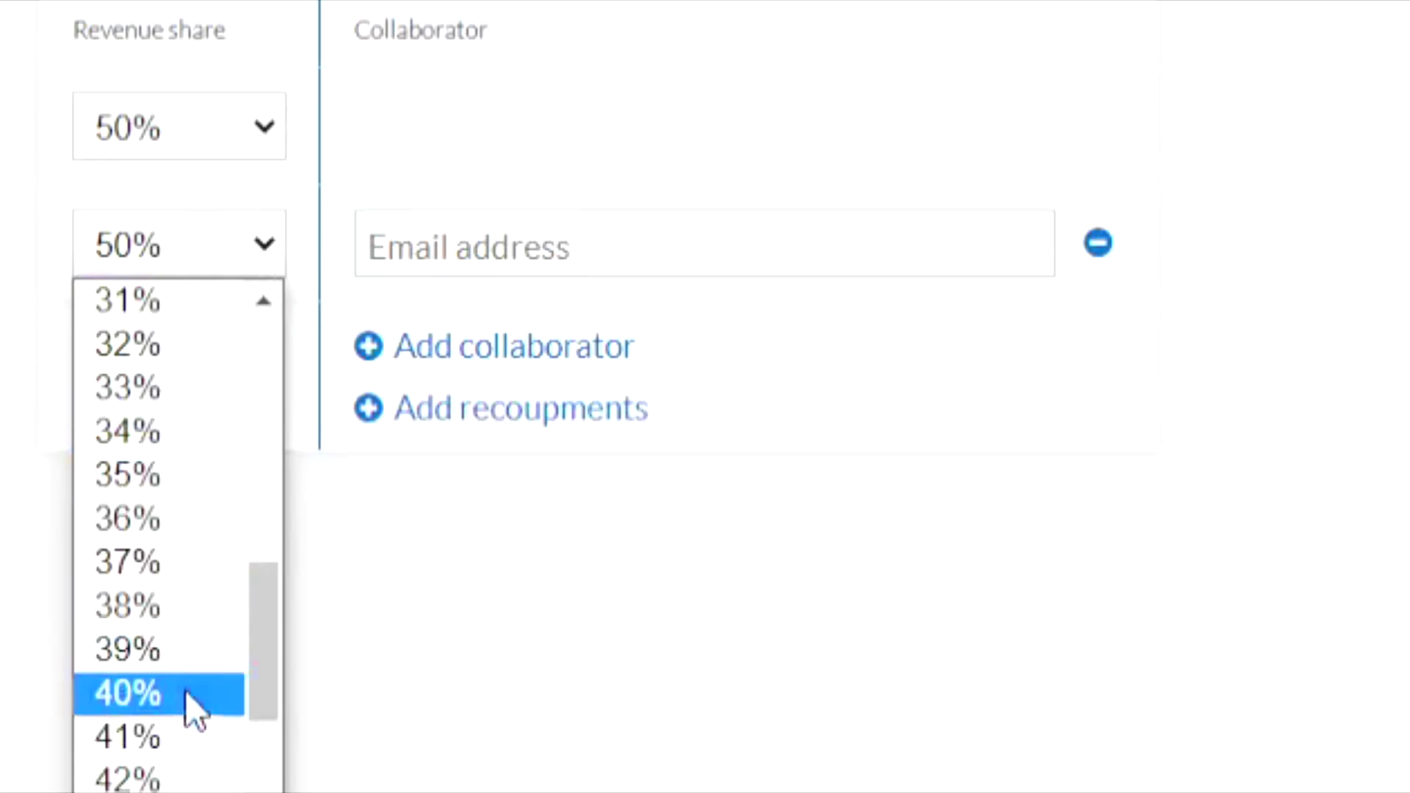
{"action": "key", "text": "Escape"}
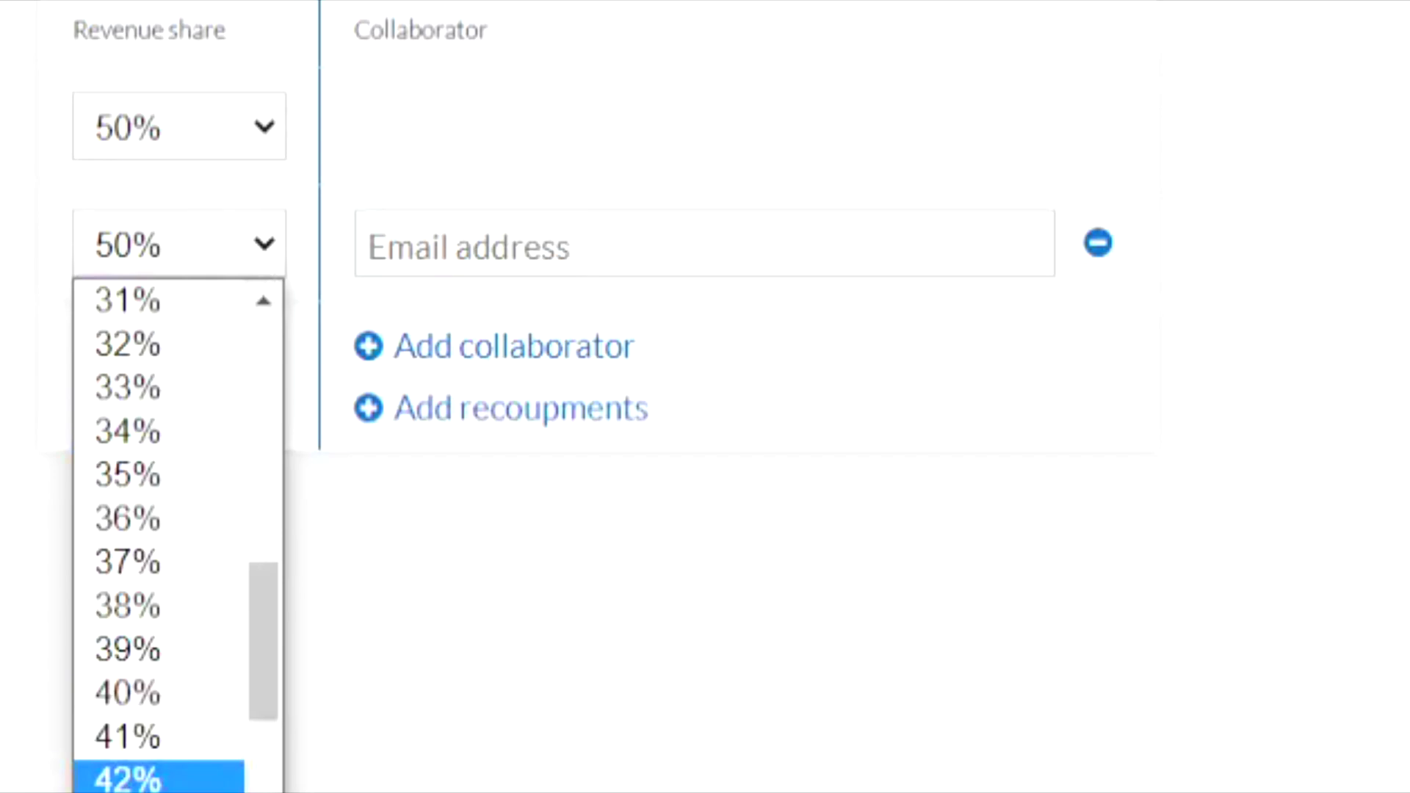
{"action": "key", "text": "Escape"}
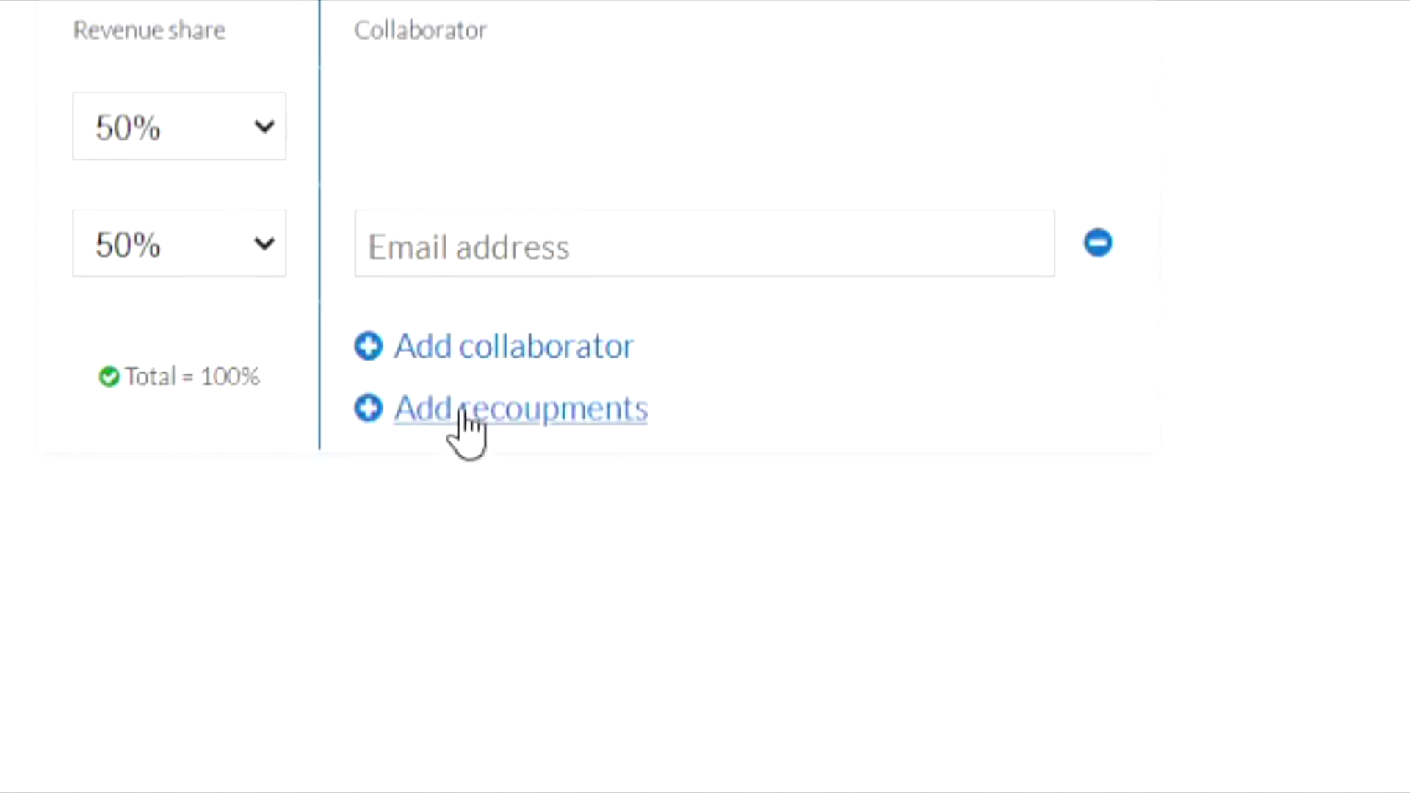
{"action": "left_click", "coordinate": [463, 415]}
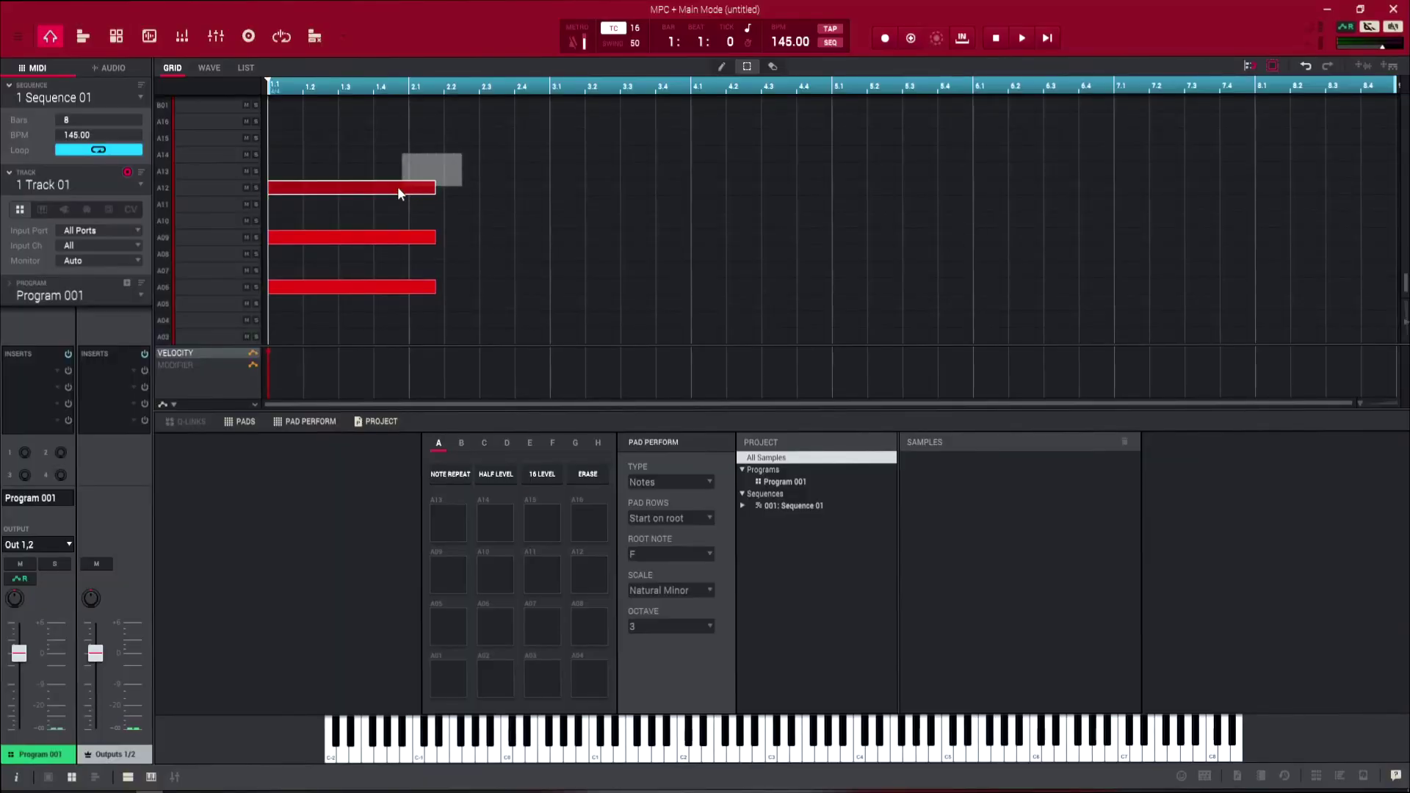
- Select the A12 note in the MPC grid, nudge it four steps to the right and return it to its start
{"action": "left_click_drag", "start_coordinate": [341, 203], "coordinate": [346, 212]}
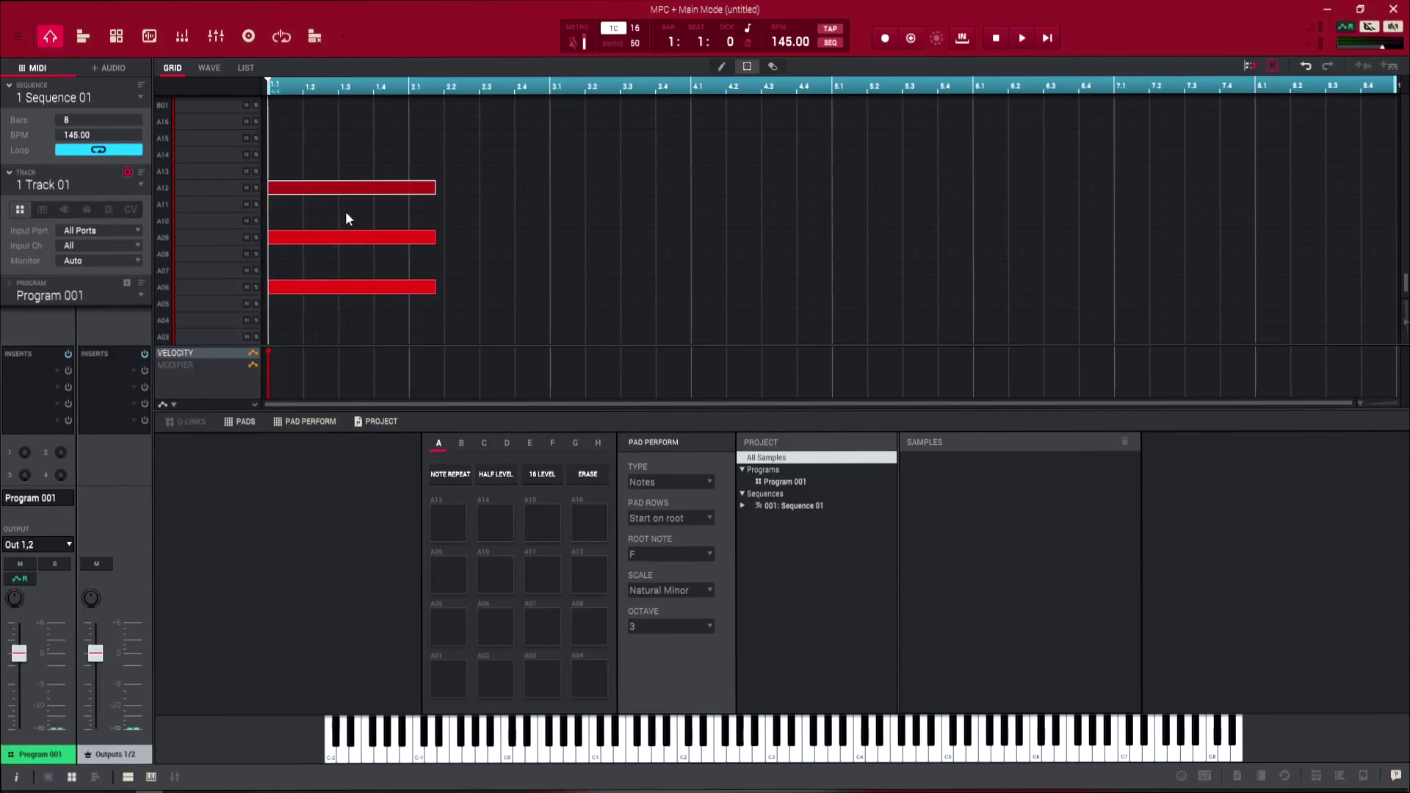
{"action": "key", "text": "Right"}
{"action": "key", "text": "Right"}
{"action": "key", "text": "Right"}
{"action": "key", "text": "Right"}
{"action": "key", "text": "Left"}
{"action": "key", "text": "Left"}
{"action": "key", "text": "Left"}
{"action": "key", "text": "Left"}
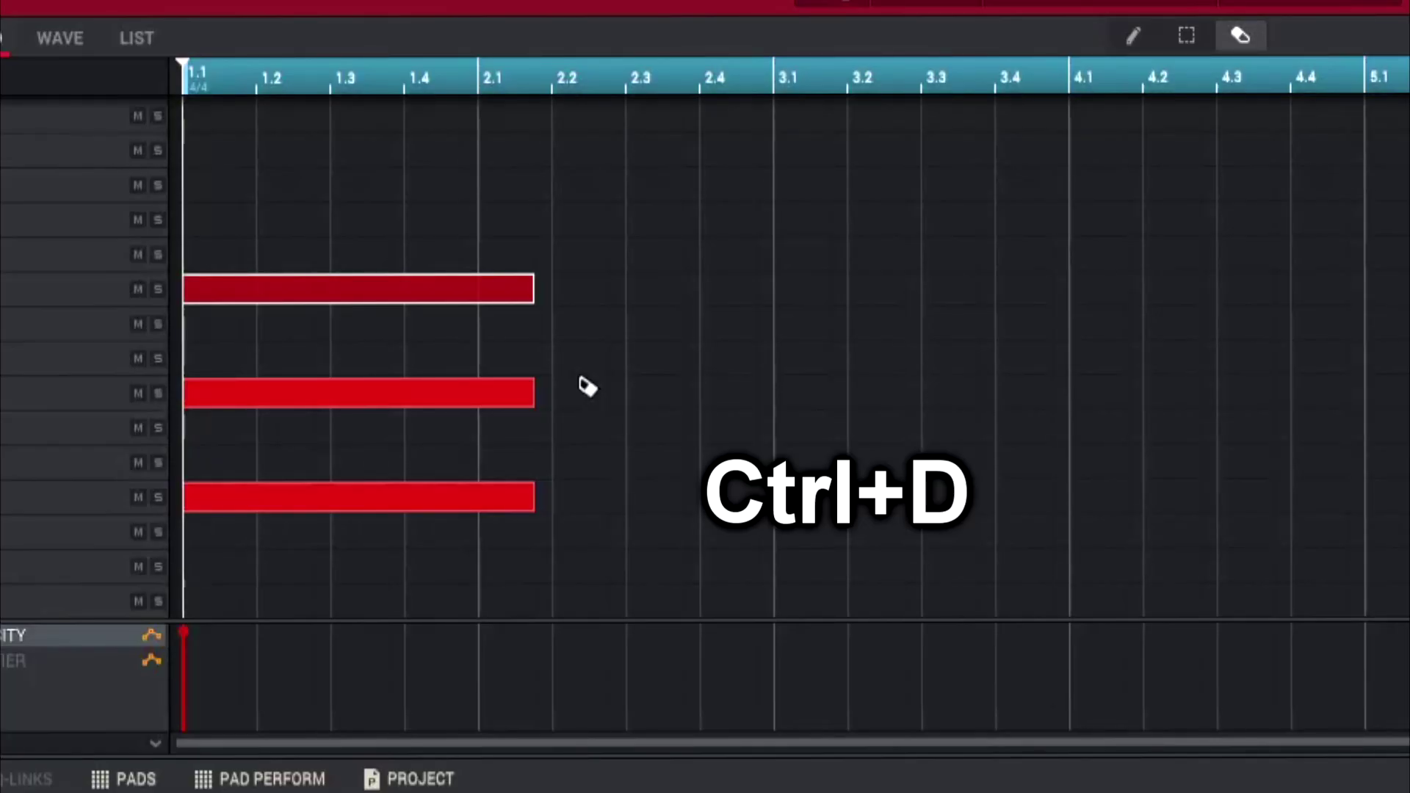
- Duplicate the selected A12 note and nudge the copy four steps to the right
{"action": "key", "text": "ctrl+d"}
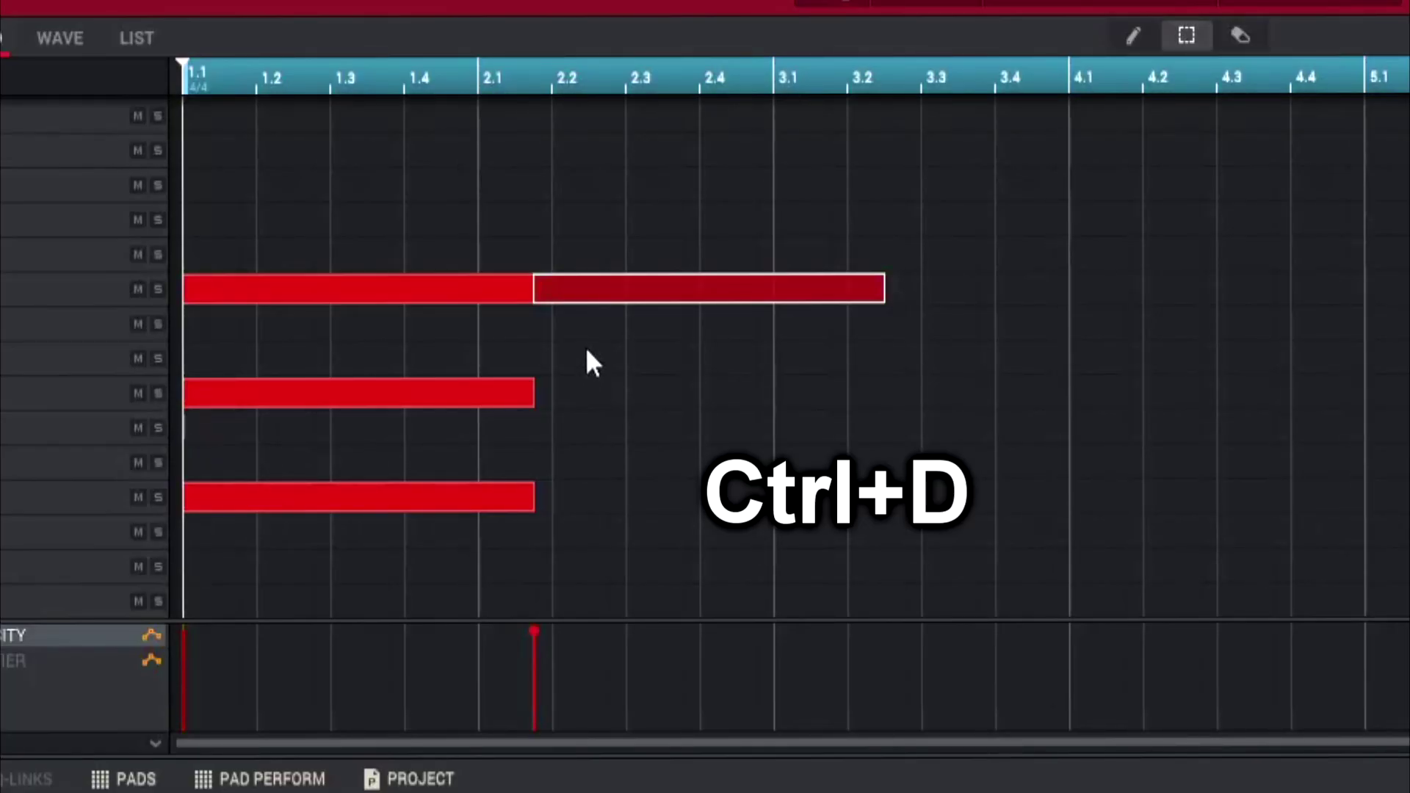
{"action": "key", "text": "Right"}
{"action": "key", "text": "Right"}
{"action": "key", "text": "Right"}
{"action": "key", "text": "Right"}
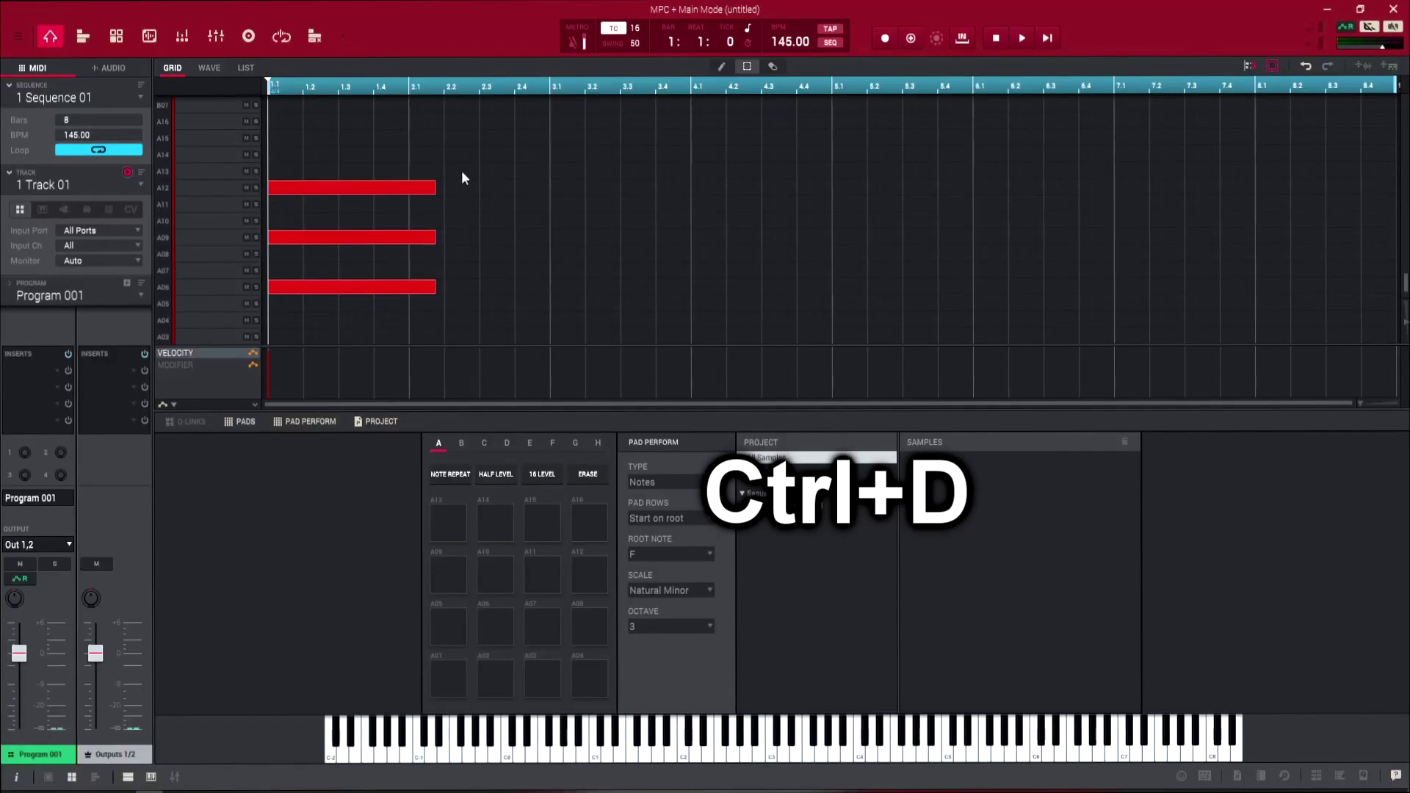
- Duplicate the A12, A09 and A06 notes together, nudge the copies right to end near 4.1, and delete the copies
{"action": "left_click_drag", "start_coordinate": [588, 254], "coordinate": [360, 570]}
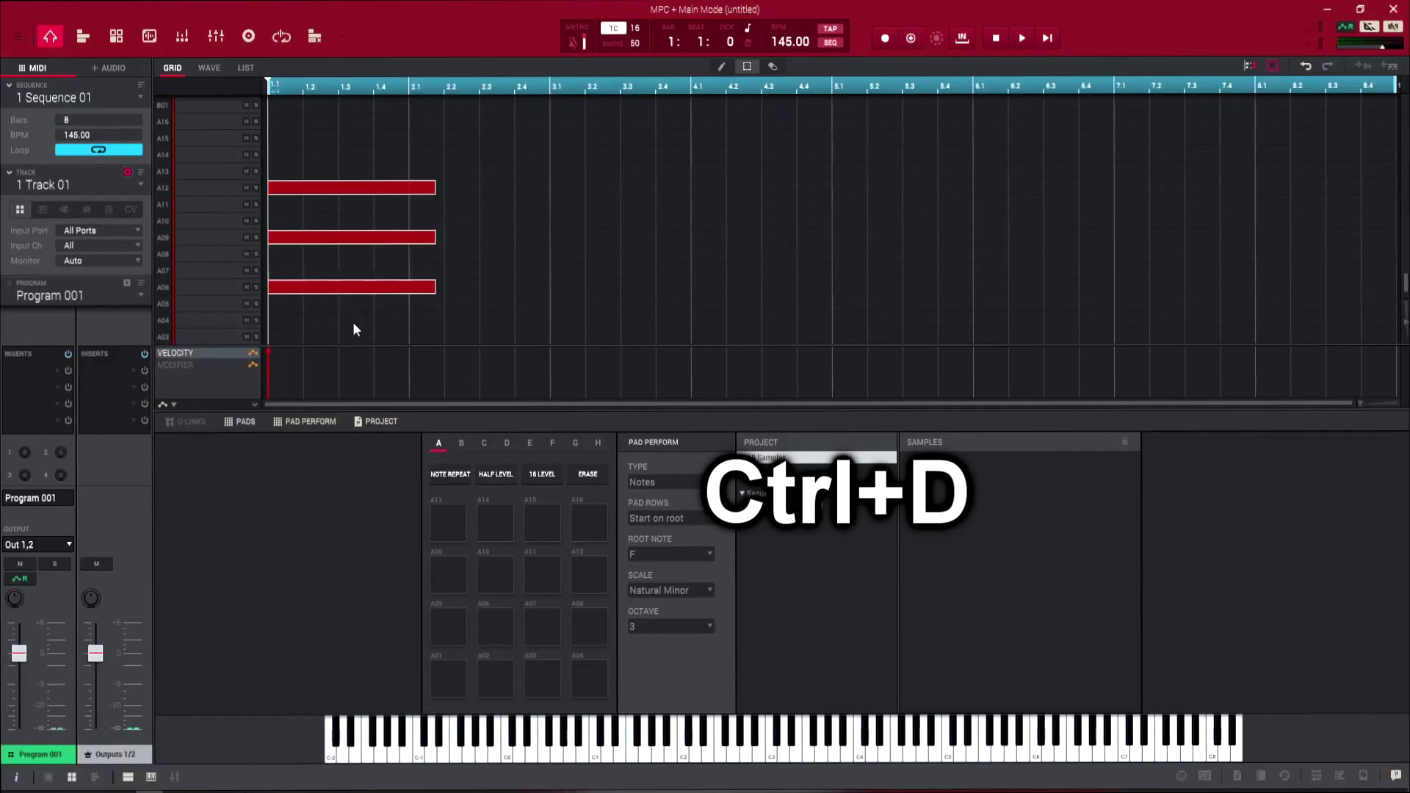
{"action": "key", "text": "ctrl+d"}
{"action": "key", "text": "Right"}
{"action": "key", "text": "Right"}
{"action": "key", "text": "Right"}
{"action": "key", "text": "Right"}
{"action": "key", "text": "Right"}
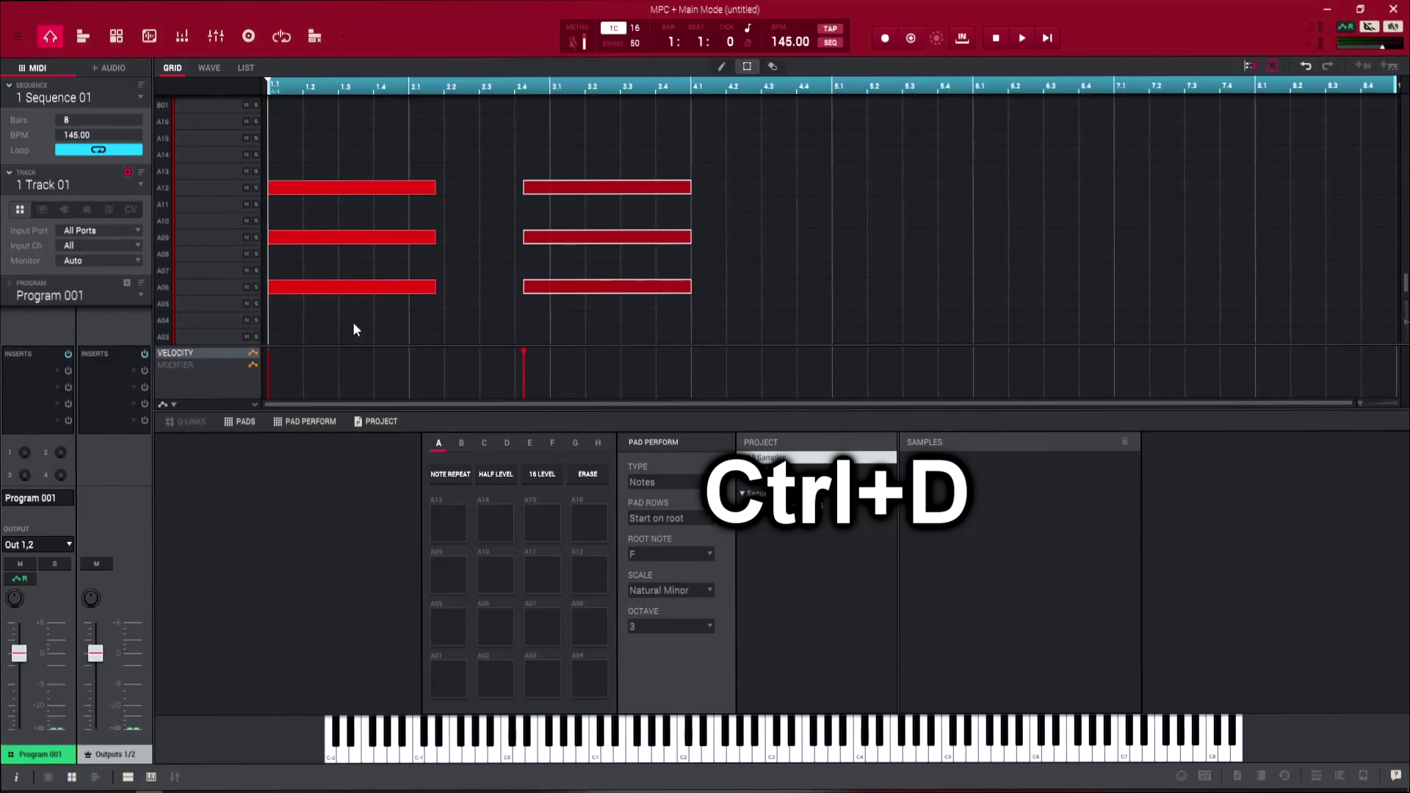
{"action": "key", "text": "Left"}
{"action": "key", "text": "Delete"}
- Copy the A12 note to 3.2, the A09 note to 2:3:48 and the A06 note to a nearby position
{"action": "left_click_drag", "start_coordinate": [496, 150], "coordinate": [368, 214]}
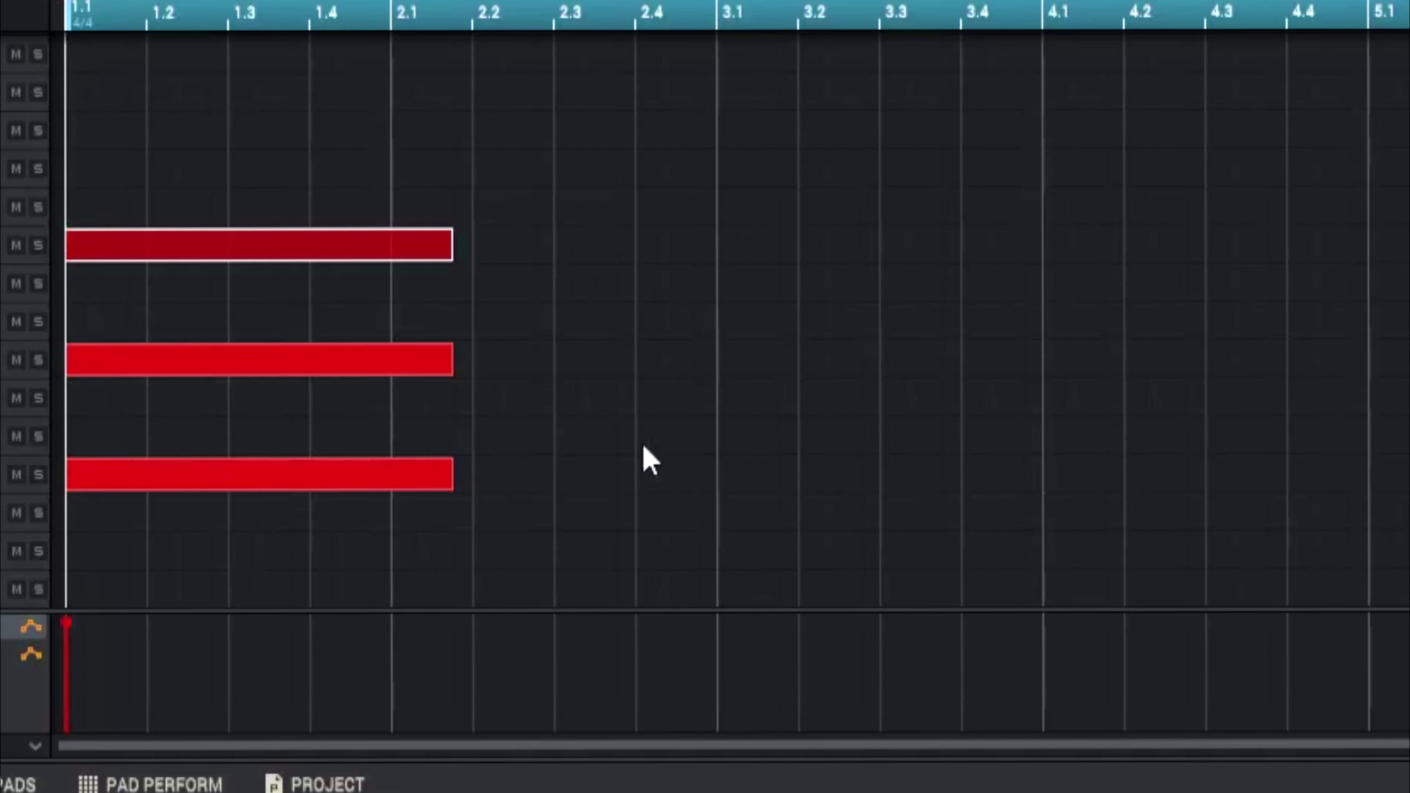
{"action": "left_click_drag", "start_coordinate": [227, 246], "coordinate": [858, 286]}
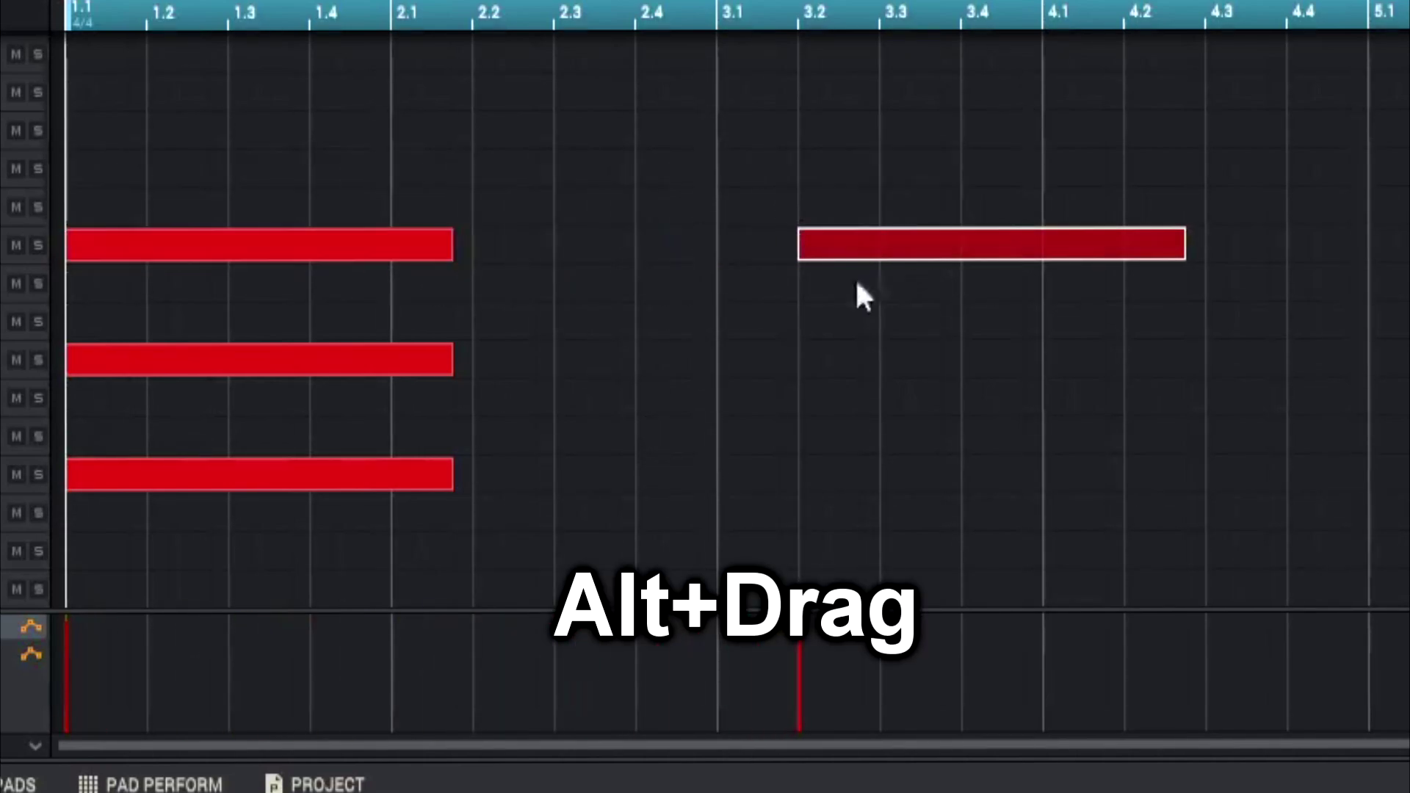
{"action": "left_click_drag", "start_coordinate": [279, 367], "coordinate": [806, 385]}
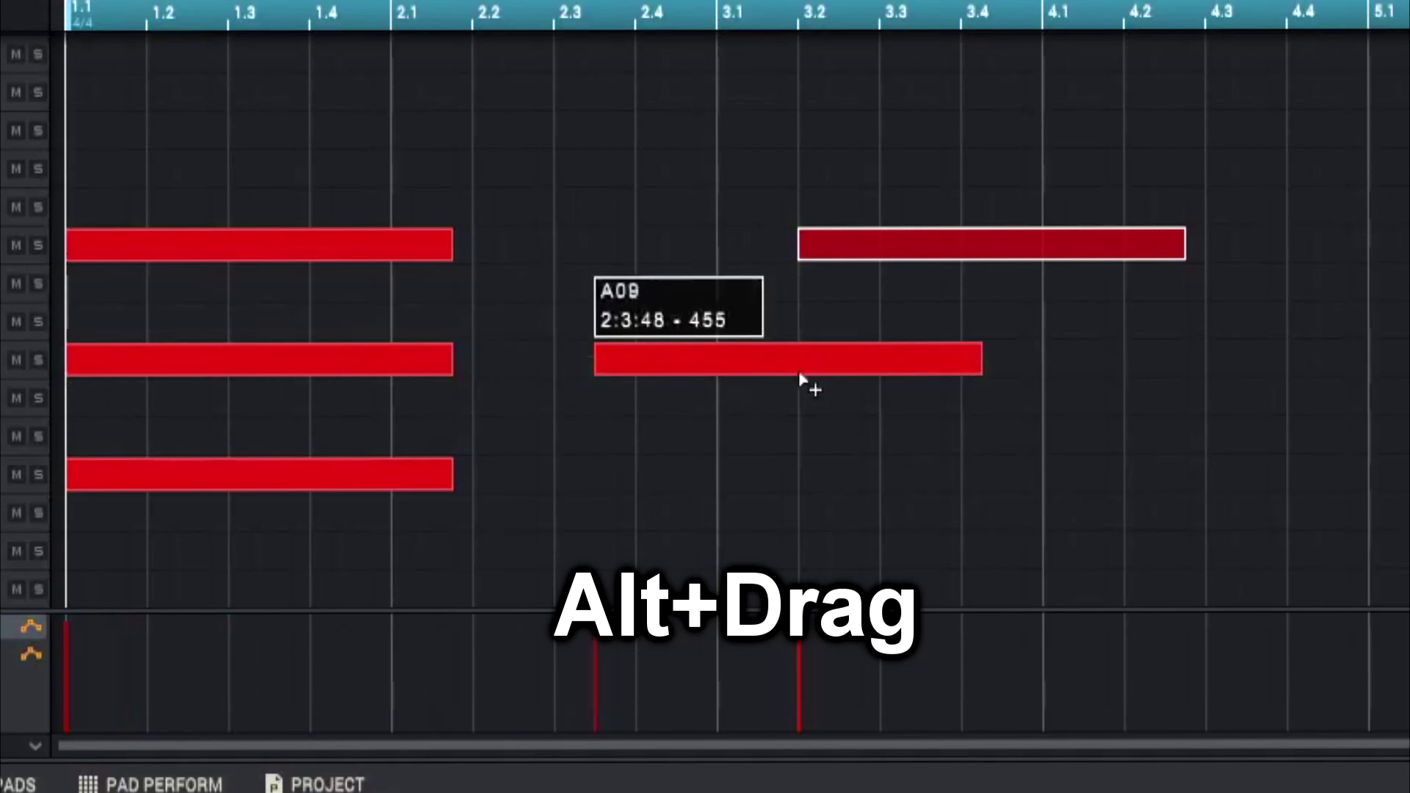
{"action": "left_click_drag", "start_coordinate": [193, 479], "coordinate": [821, 559]}
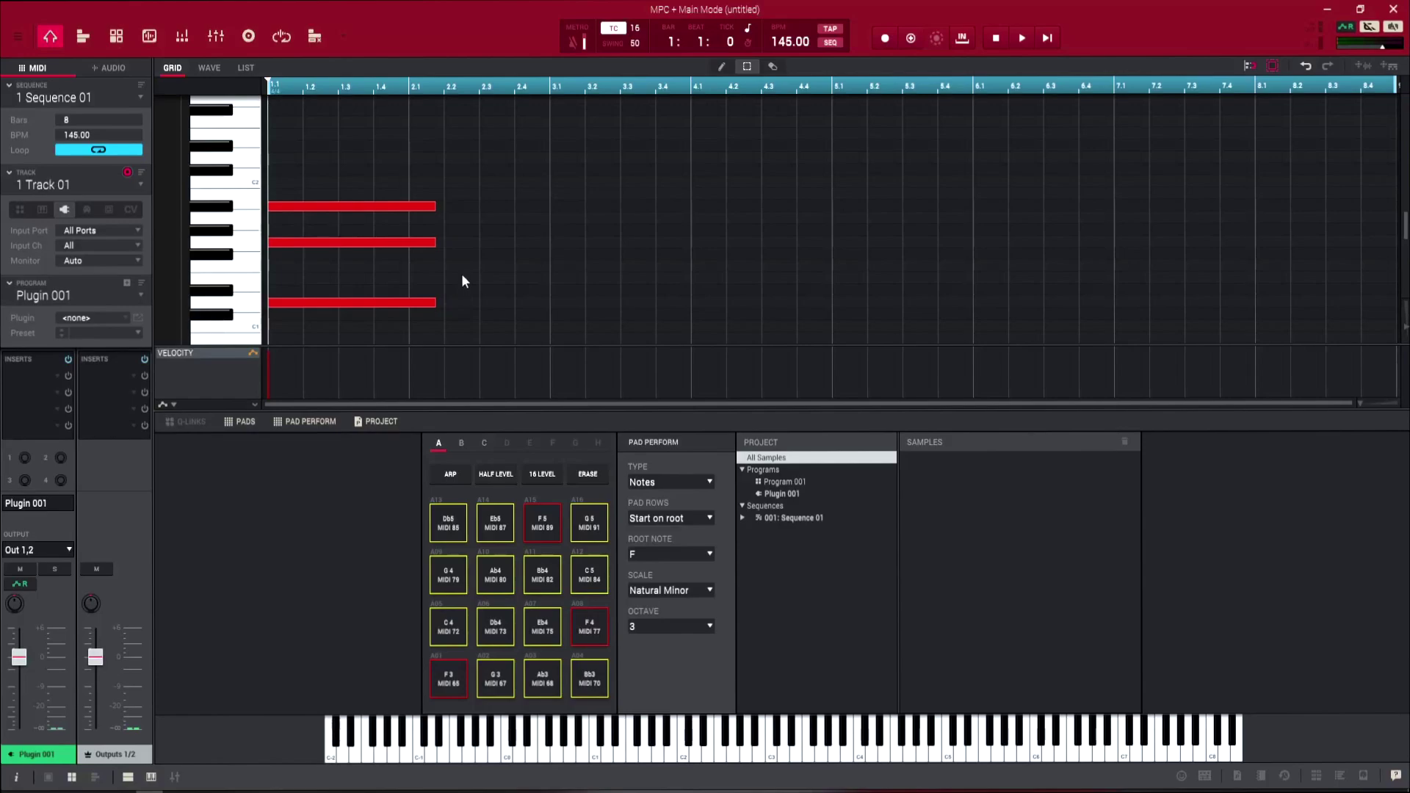
- Transpose the lowest note of the piano-roll chord up one octave and back down one octave
{"action": "left_click_drag", "start_coordinate": [645, 431], "coordinate": [470, 588]}
{"action": "scroll", "coordinate": [467, 576], "scroll_direction": "up", "scroll_amount": 2}
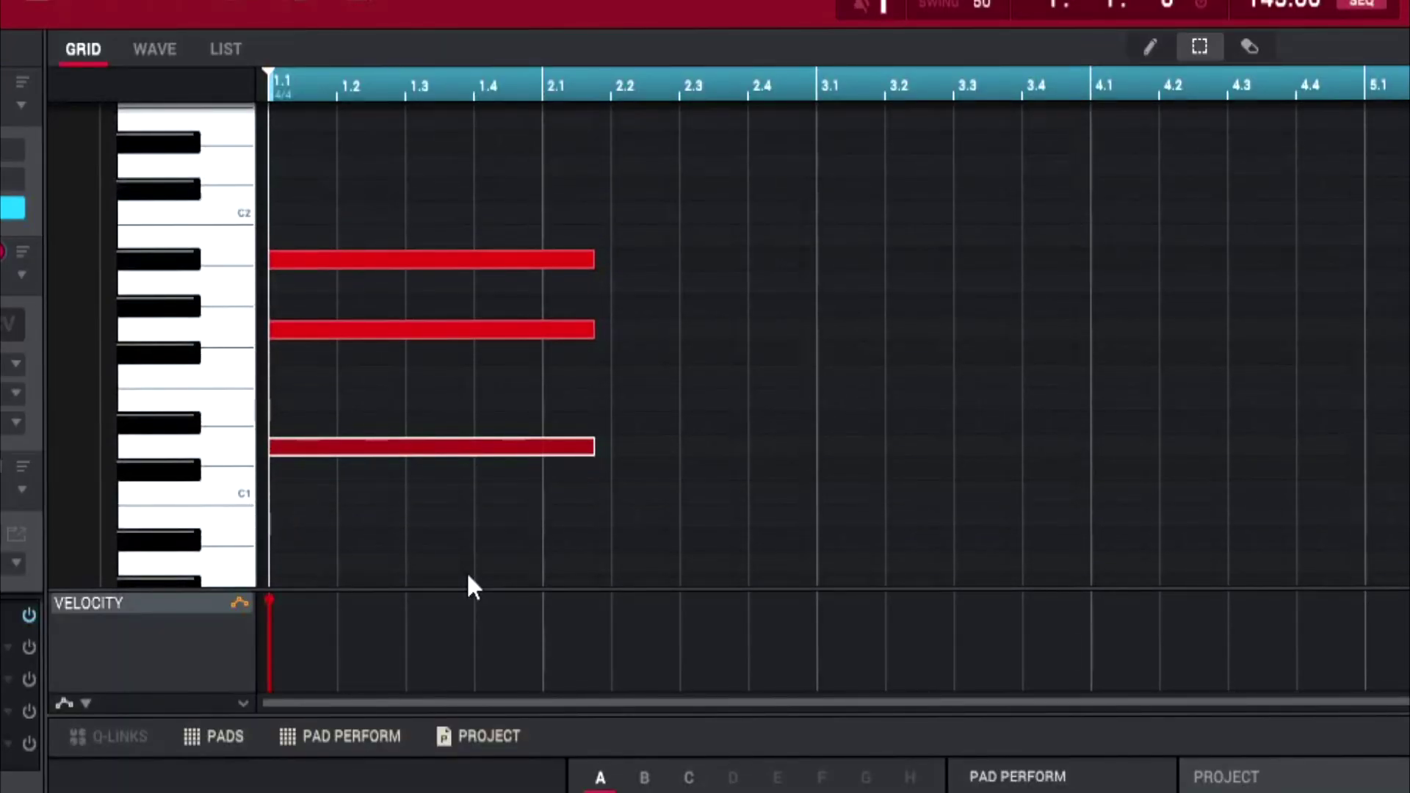
{"action": "key", "text": "shift+Up"}
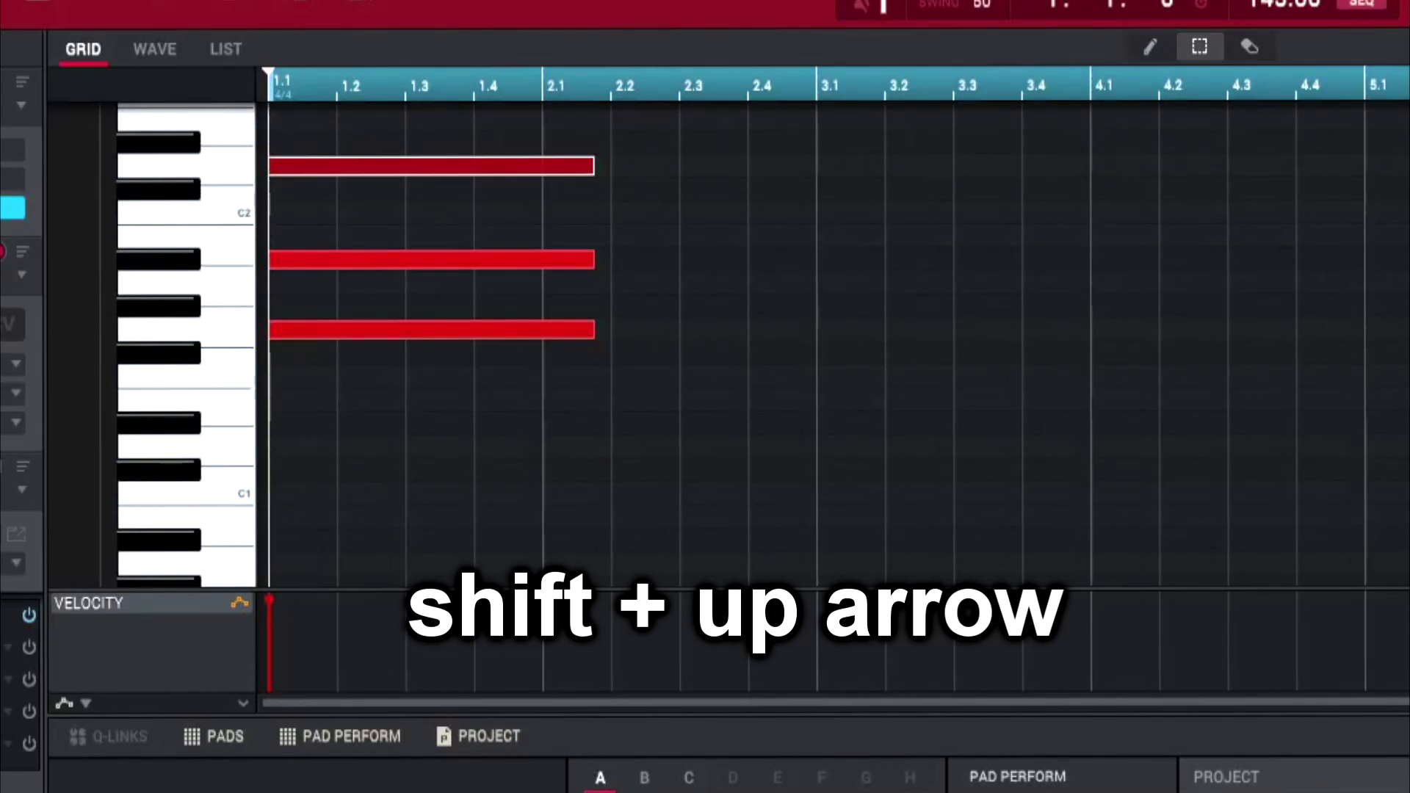
{"action": "scroll", "coordinate": [467, 581], "scroll_direction": "up", "scroll_amount": 3}
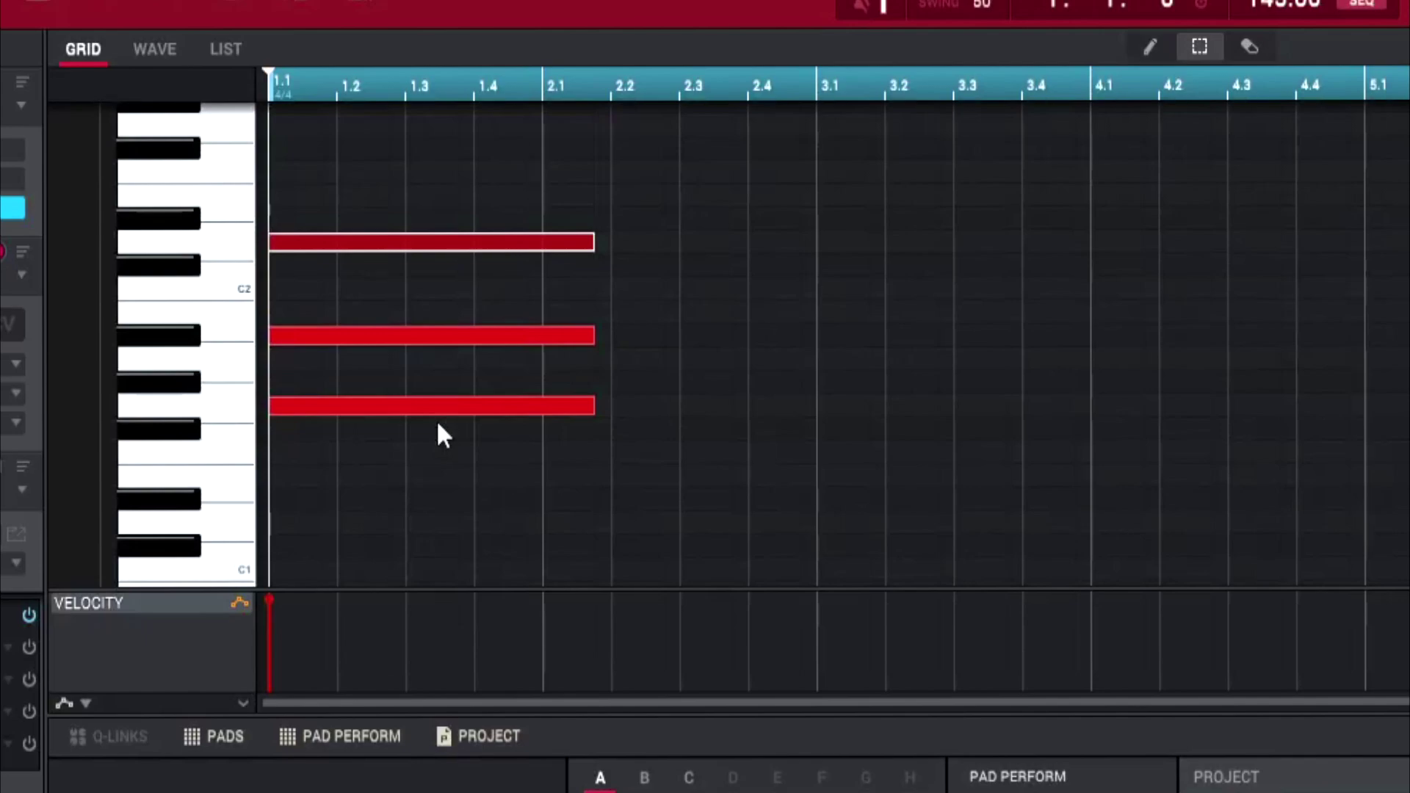
{"action": "key", "text": "shift+Down"}
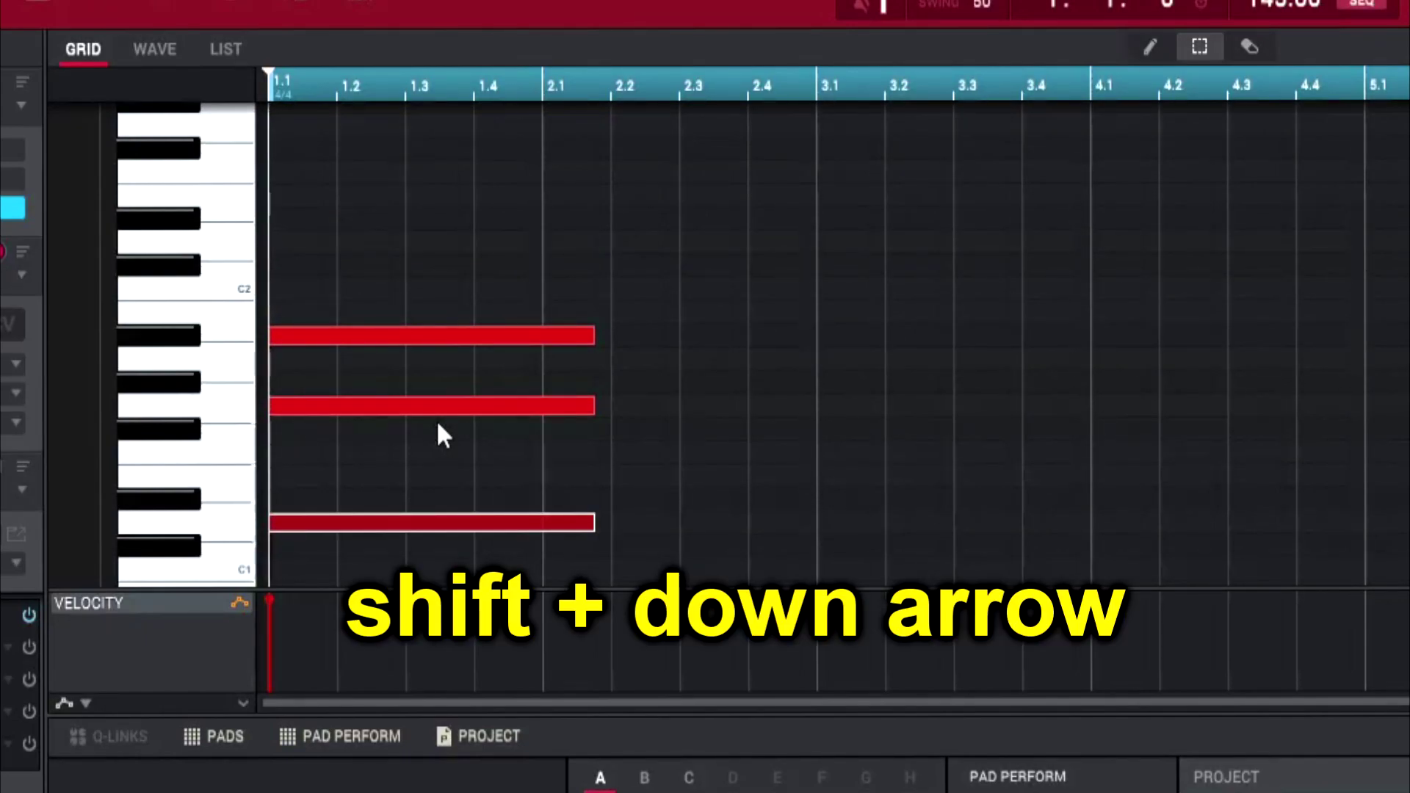
{"action": "left_click", "coordinate": [545, 503]}
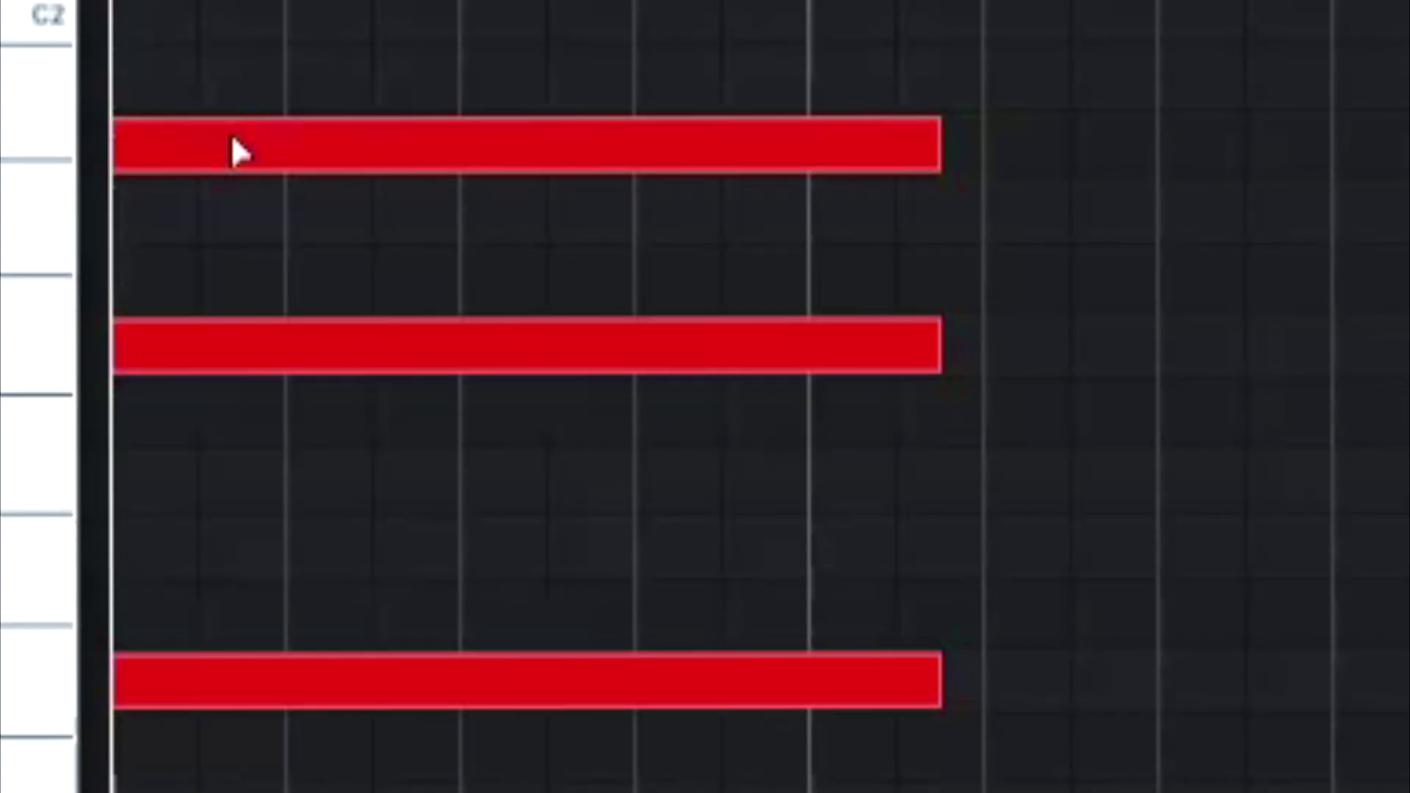
- Move the chord's top note about two and a half beats to the right and resize it from both ends
{"action": "left_click_drag", "start_coordinate": [232, 140], "coordinate": [605, 152]}
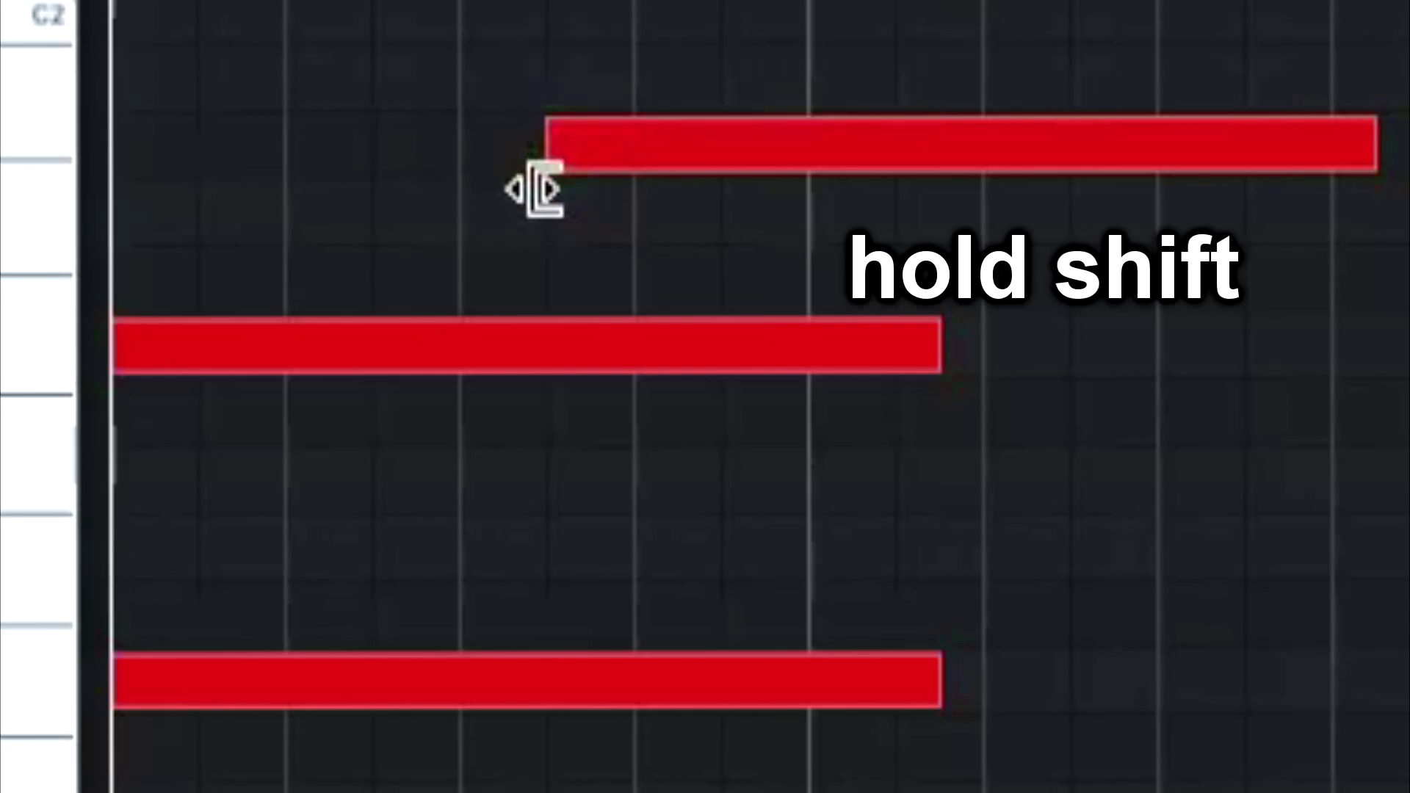
{"action": "left_click_drag", "start_coordinate": [534, 188], "coordinate": [433, 294]}
{"action": "left_click_drag", "start_coordinate": [1377, 184], "coordinate": [1089, 227]}
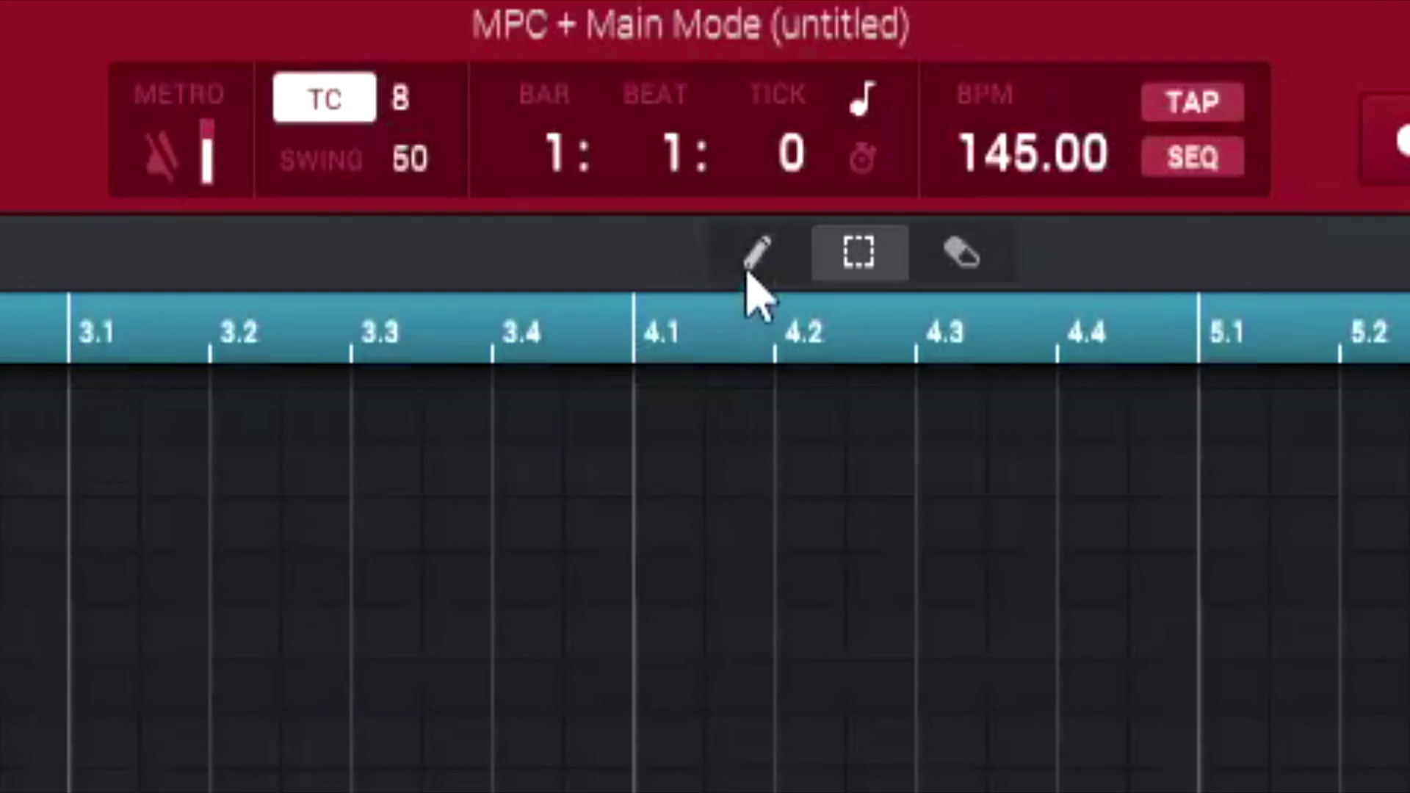
- Draw a continuous run of eighth notes with the Pencil tool just above C2, from 1.2 to beyond 5.3
{"action": "left_click", "coordinate": [719, 69]}
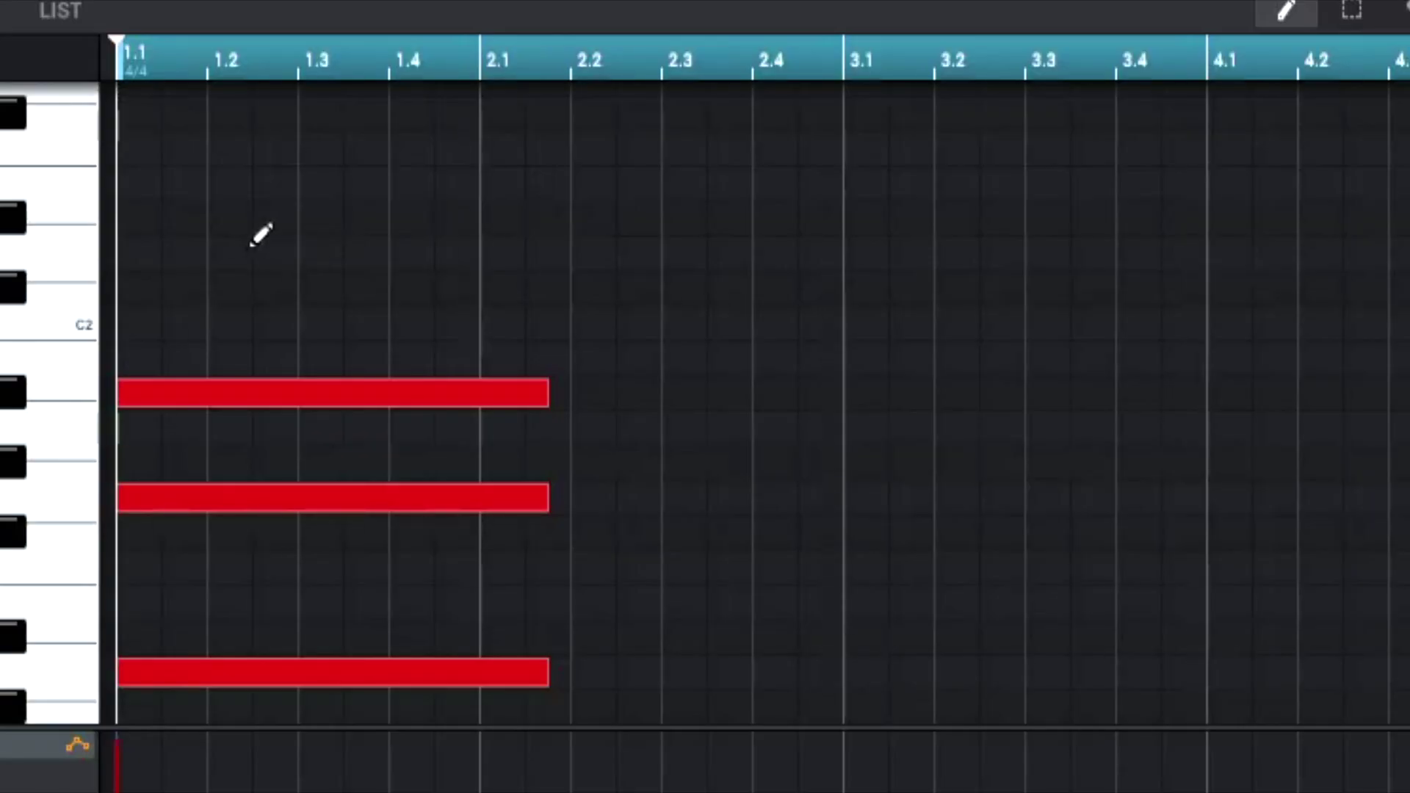
{"action": "left_click_drag", "start_coordinate": [215, 247], "coordinate": [1409, 254]}
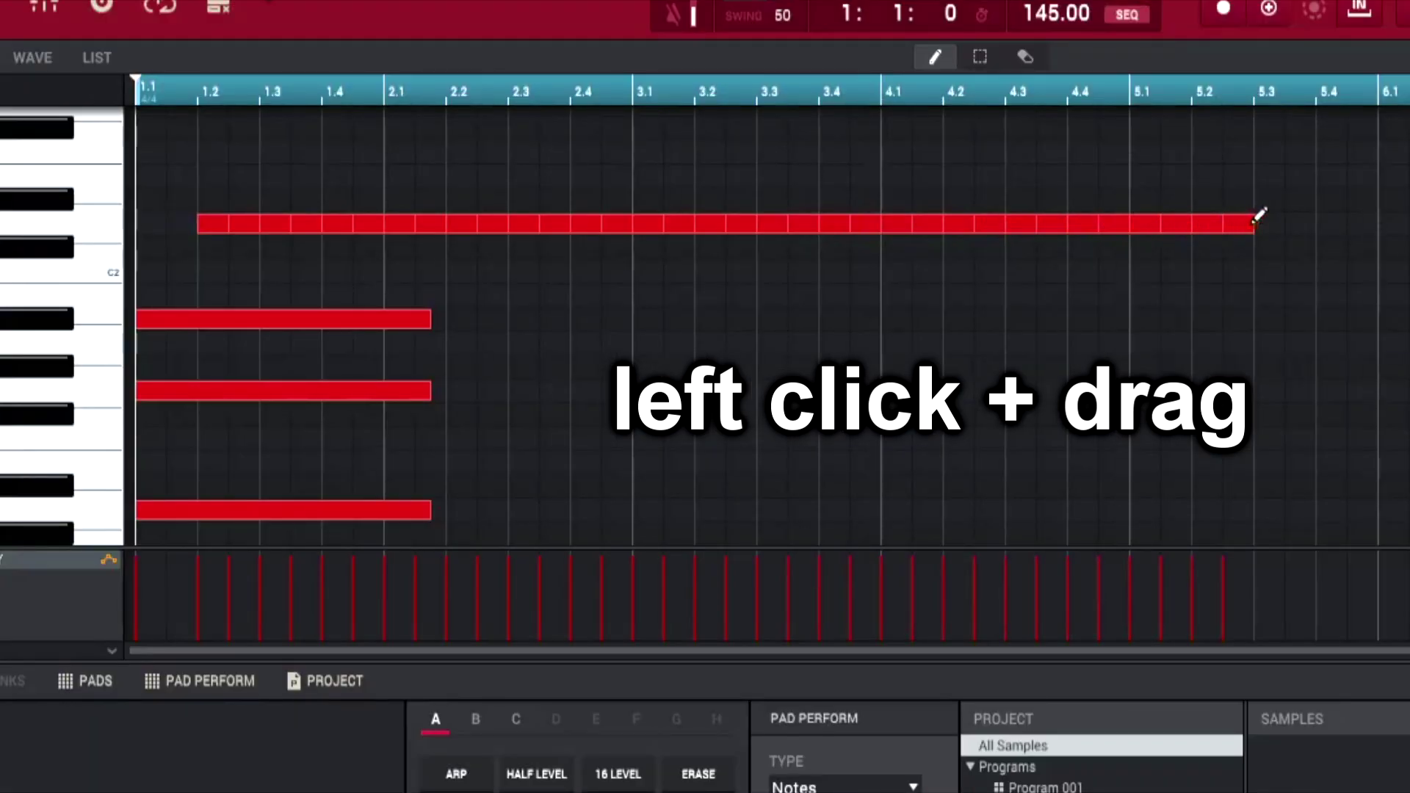
{"action": "left_click_drag", "start_coordinate": [1258, 216], "coordinate": [1314, 220]}
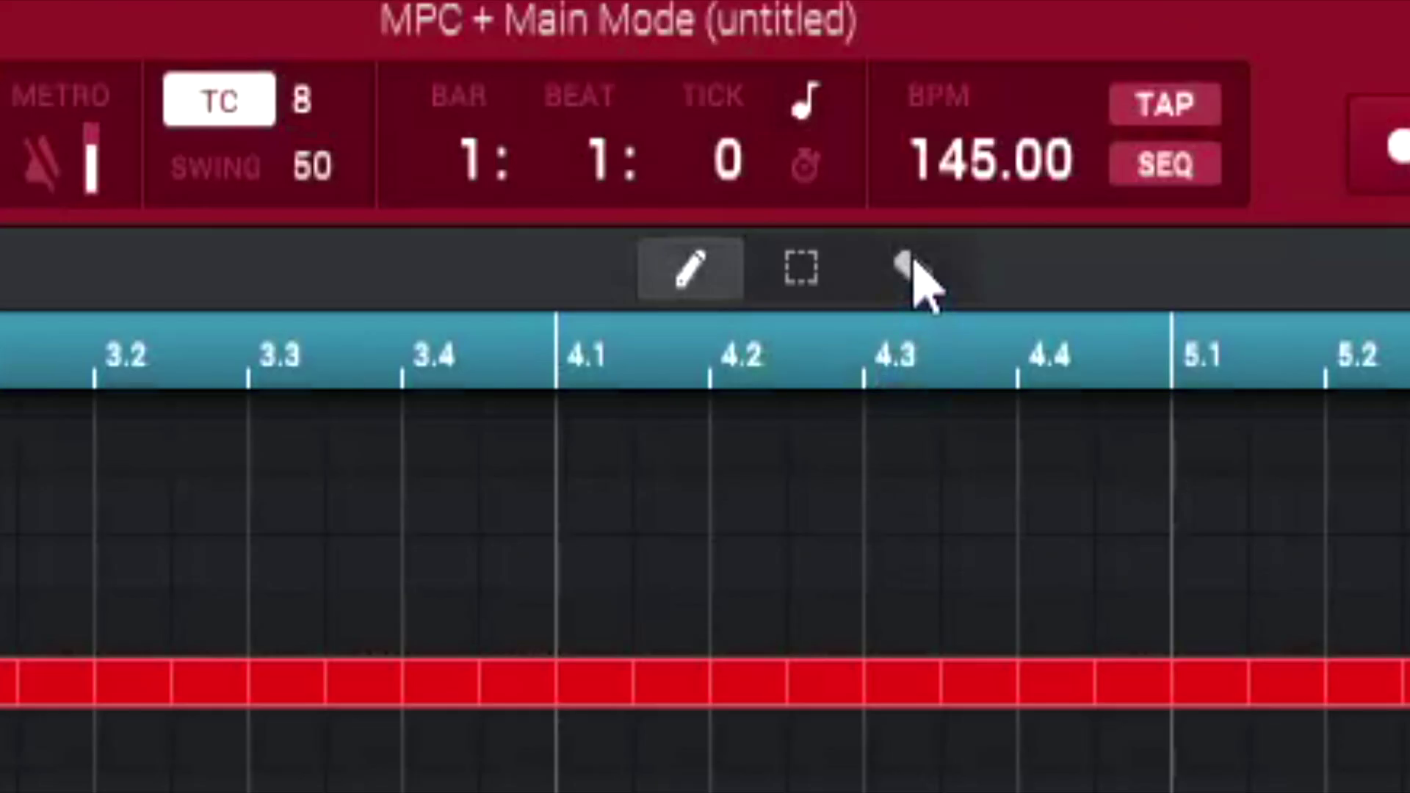
- Erase the drawn run of eighth notes above the chord with the Eraser tool
{"action": "left_click", "coordinate": [1025, 59]}
{"action": "mouse_move", "coordinate": [1344, 232]}
{"action": "left_mouse_down"}
{"action": "mouse_move", "coordinate": [1045, 235]}
{"action": "mouse_move", "coordinate": [787, 198]}
{"action": "mouse_move", "coordinate": [598, 214]}
{"action": "mouse_move", "coordinate": [395, 190]}
{"action": "mouse_move", "coordinate": [236, 201]}
{"action": "left_mouse_up"}
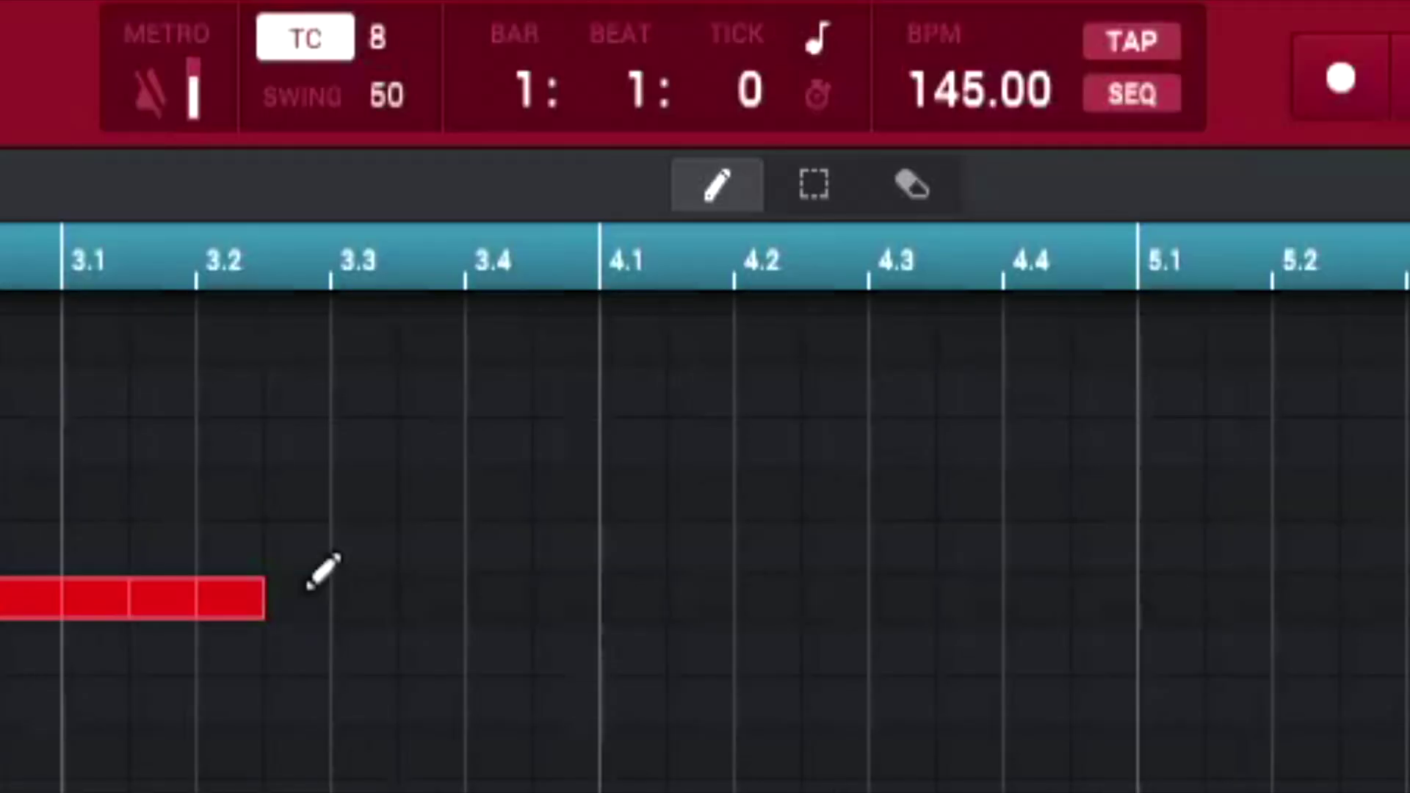
{"action": "key", "text": "ctrl"}
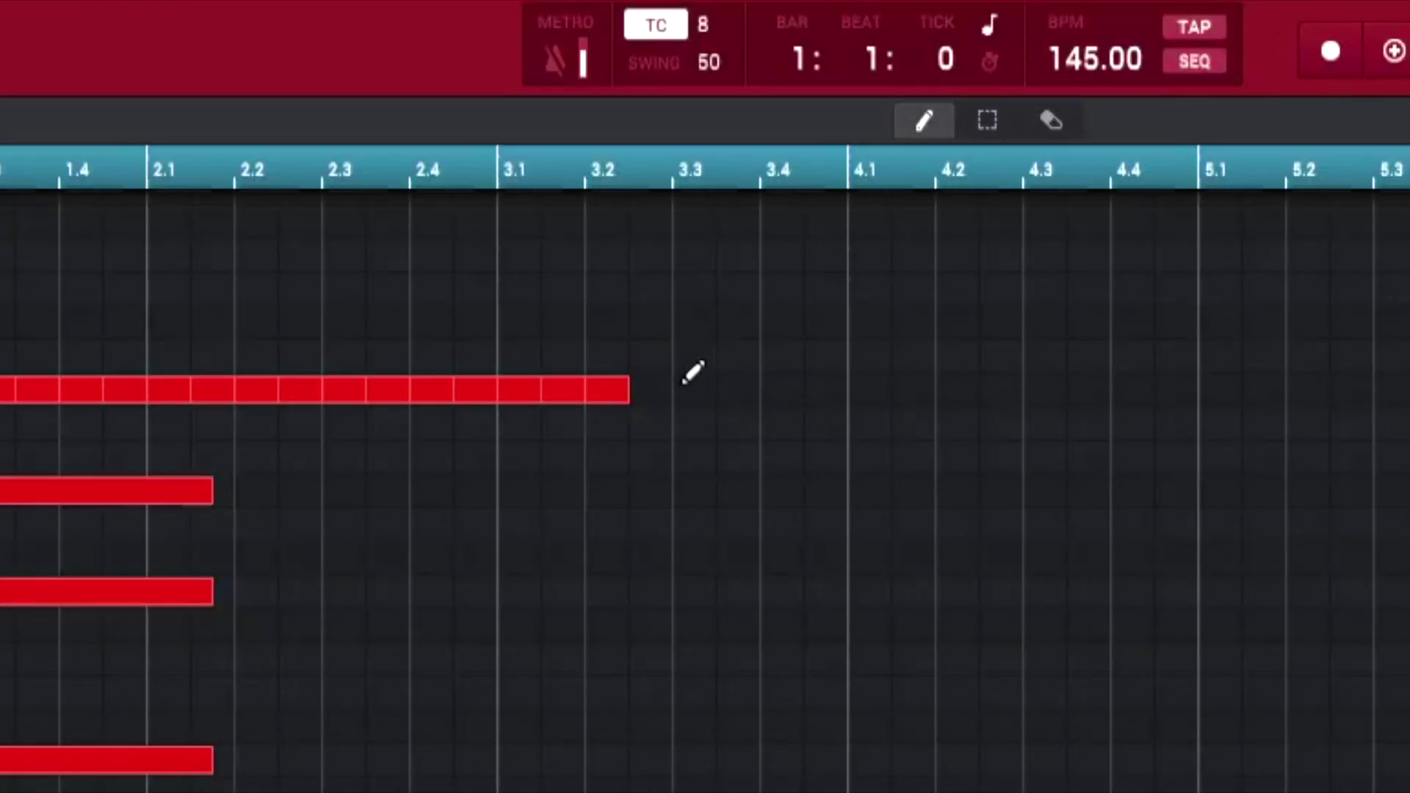
- Draw two runs of eighth notes just above C2, the second from 3.3 to 4.4, and erase back to about 2.3
{"action": "left_click_drag", "start_coordinate": [362, 574], "coordinate": [482, 580]}
{"action": "mouse_move", "coordinate": [766, 383]}
{"action": "left_mouse_down"}
{"action": "mouse_move", "coordinate": [1076, 383]}
{"action": "mouse_move", "coordinate": [1088, 400]}
{"action": "left_mouse_up"}
{"action": "key", "text": "ctrl"}
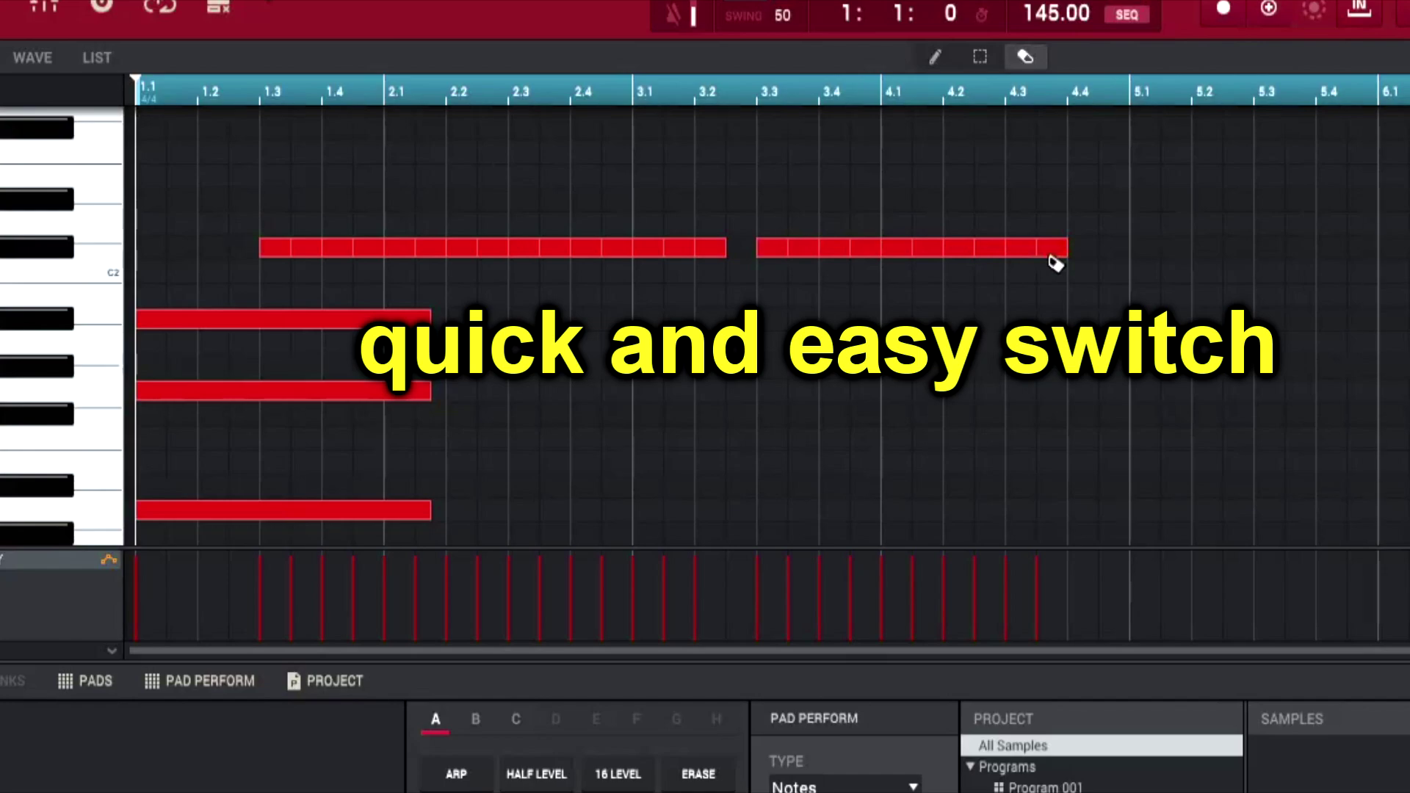
{"action": "mouse_move", "coordinate": [1048, 252]}
{"action": "left_mouse_down"}
{"action": "mouse_move", "coordinate": [825, 262]}
{"action": "mouse_move", "coordinate": [454, 238]}
{"action": "mouse_move", "coordinate": [252, 249]}
{"action": "mouse_move", "coordinate": [544, 261]}
{"action": "left_mouse_up"}
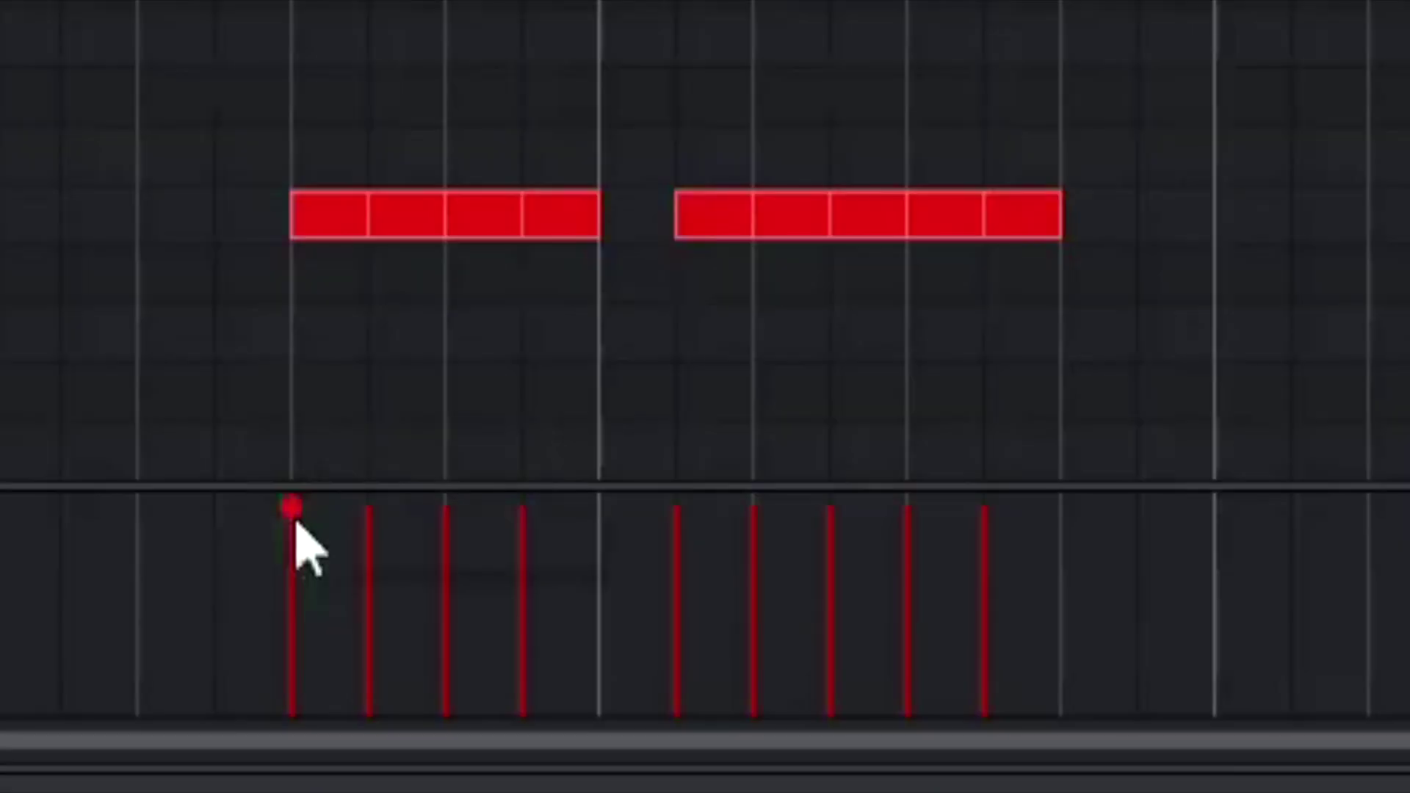
- Change the velocity of individual notes in the two short runs and draw a descending velocity line across both runs
{"action": "left_click_drag", "start_coordinate": [759, 561], "coordinate": [762, 606]}
{"action": "left_click_drag", "start_coordinate": [301, 632], "coordinate": [372, 522]}
{"action": "mouse_move", "coordinate": [376, 530]}
{"action": "mouse_move", "coordinate": [294, 558]}
{"action": "left_click_drag", "start_coordinate": [294, 556], "coordinate": [315, 441]}
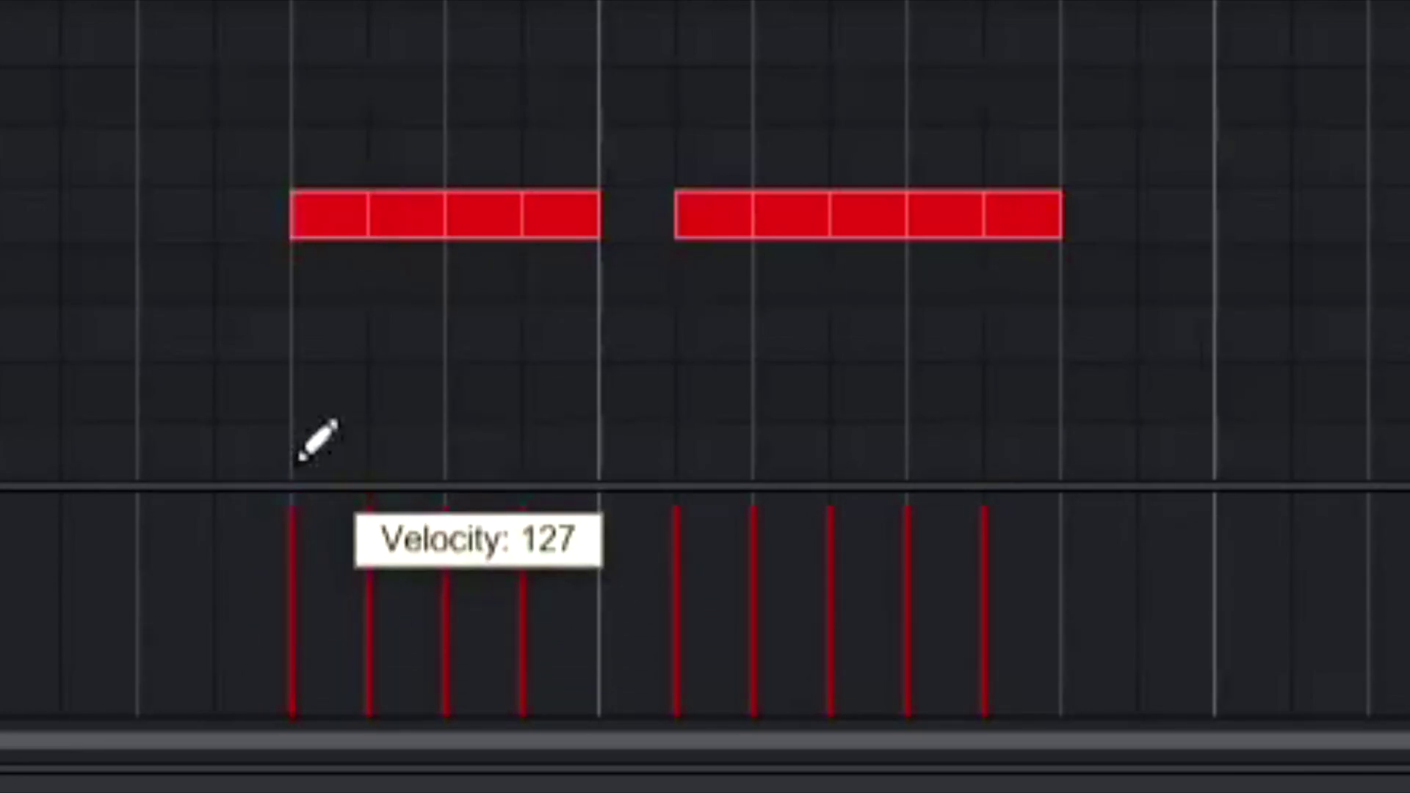
{"action": "left_click", "coordinate": [794, 250]}
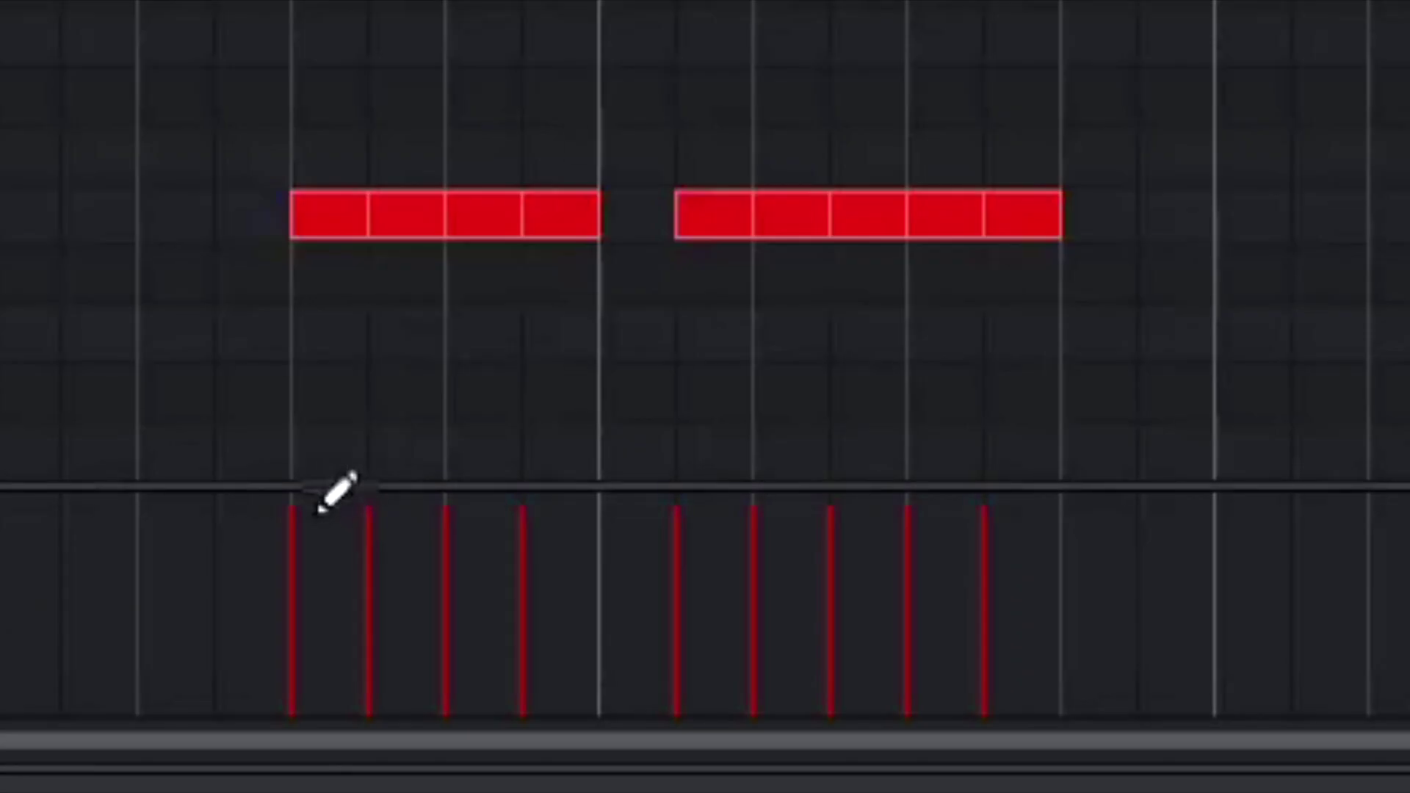
{"action": "mouse_move", "coordinate": [321, 509]}
{"action": "left_mouse_down"}
{"action": "mouse_move", "coordinate": [394, 569]}
{"action": "mouse_move", "coordinate": [402, 598]}
{"action": "mouse_move", "coordinate": [523, 683]}
{"action": "mouse_move", "coordinate": [387, 634]}
{"action": "mouse_move", "coordinate": [290, 540]}
{"action": "mouse_move", "coordinate": [664, 705]}
{"action": "mouse_move", "coordinate": [890, 713]}
{"action": "mouse_move", "coordinate": [988, 677]}
{"action": "mouse_move", "coordinate": [661, 650]}
{"action": "mouse_move", "coordinate": [443, 515]}
{"action": "mouse_move", "coordinate": [256, 434]}
{"action": "mouse_move", "coordinate": [575, 578]}
{"action": "mouse_move", "coordinate": [1014, 626]}
{"action": "left_mouse_up"}
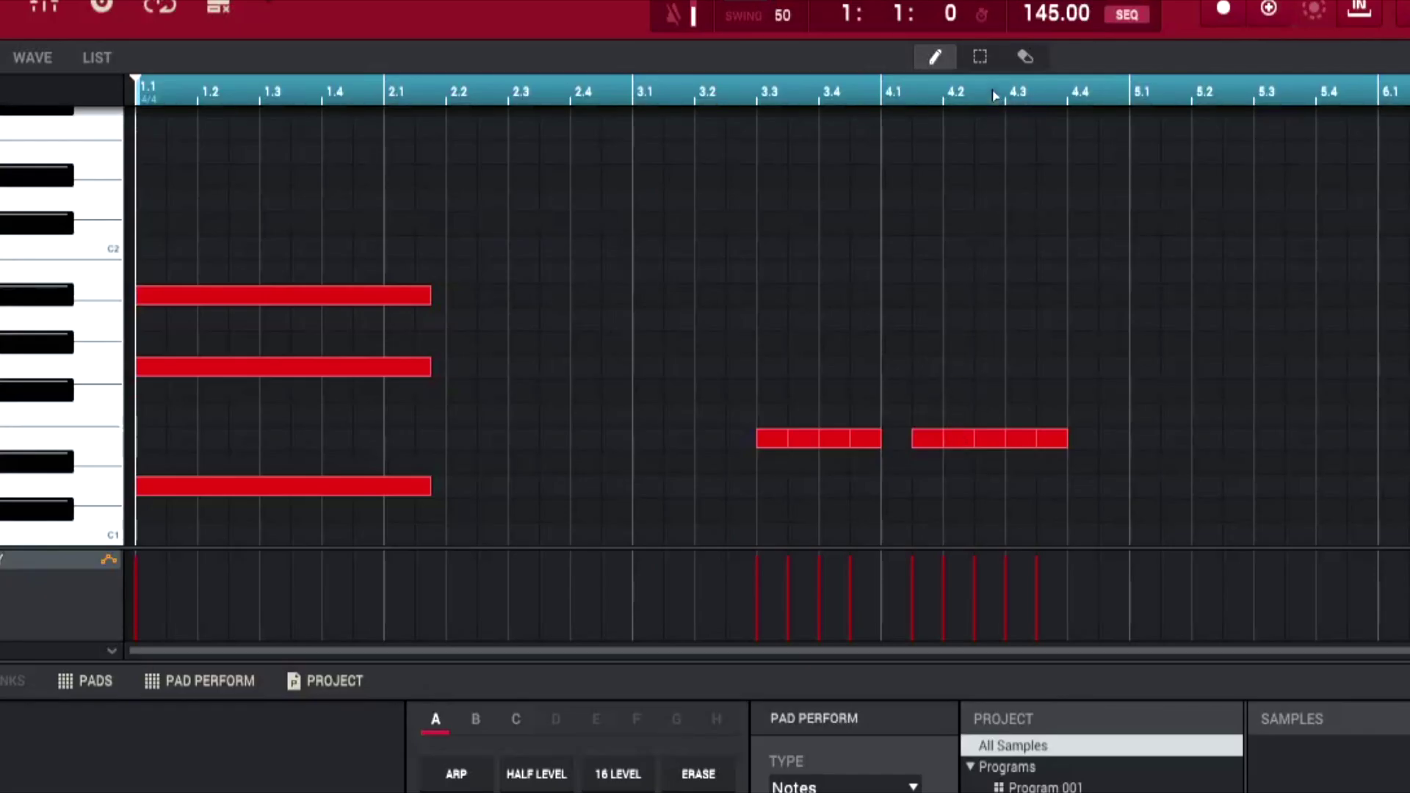
- Select the first run's four notes plus the second run's second and fourth notes, and draw a descending velocity line across only those
{"action": "left_click", "coordinate": [981, 58]}
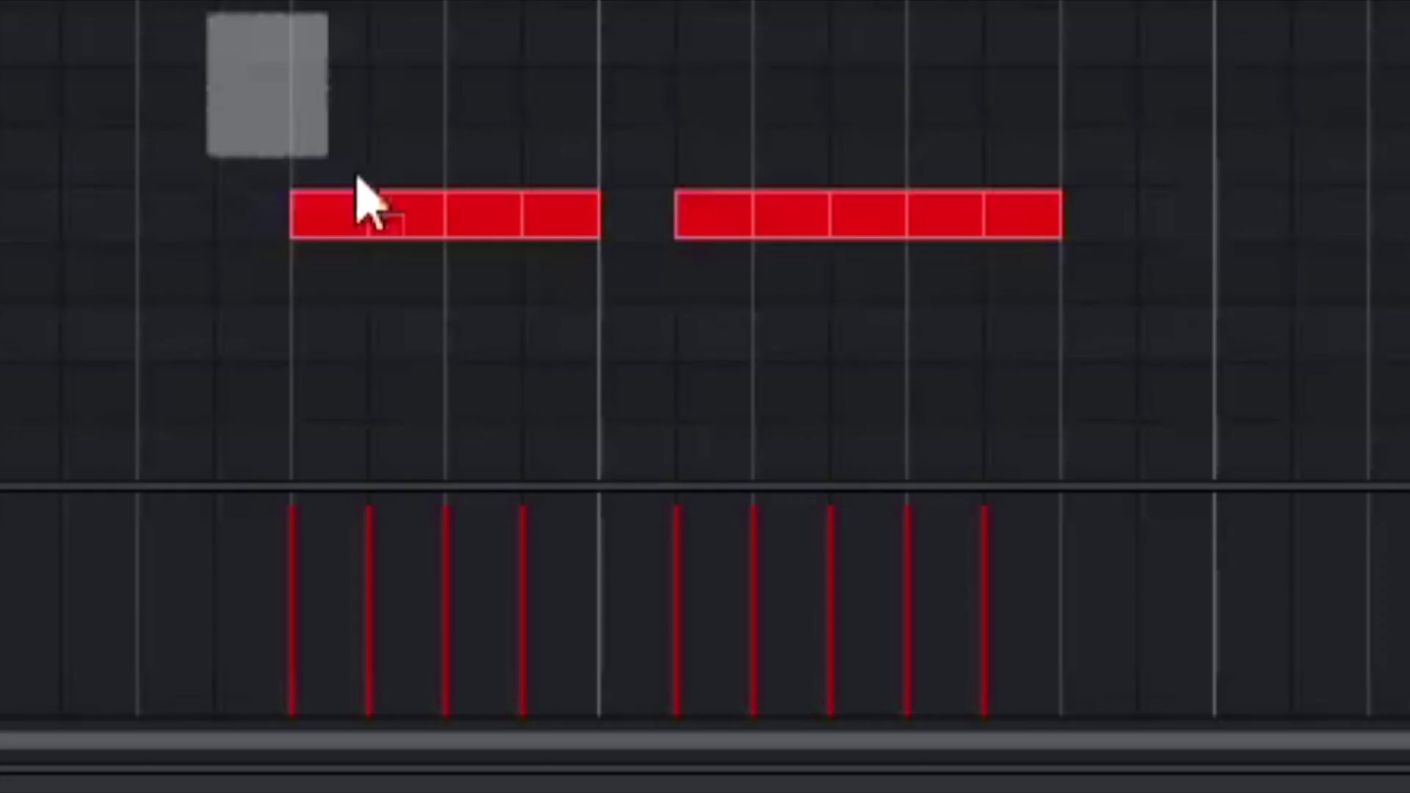
{"action": "left_click_drag", "start_coordinate": [358, 179], "coordinate": [576, 319]}
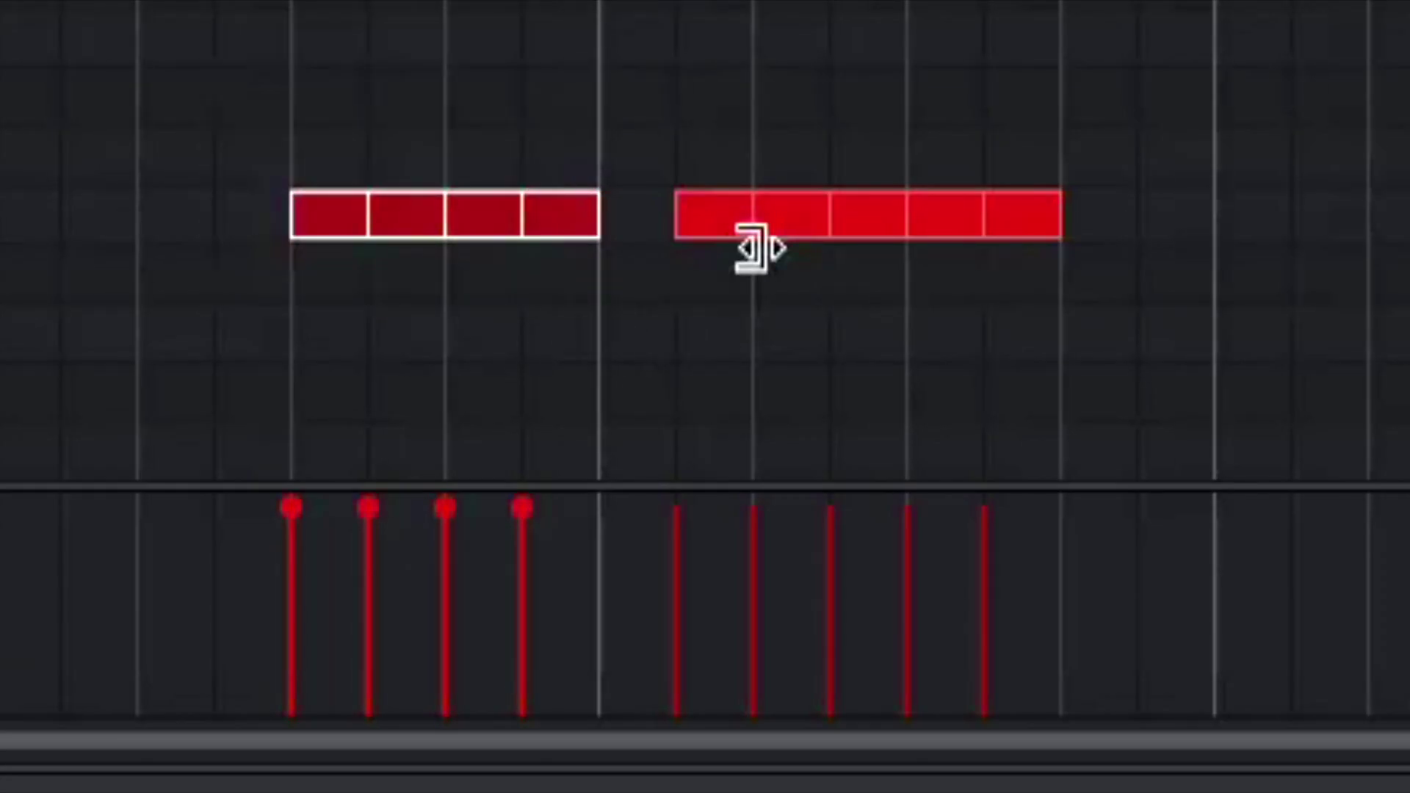
{"action": "left_click", "coordinate": [791, 213], "text": "shift"}
{"action": "left_click", "coordinate": [949, 221], "text": "shift"}
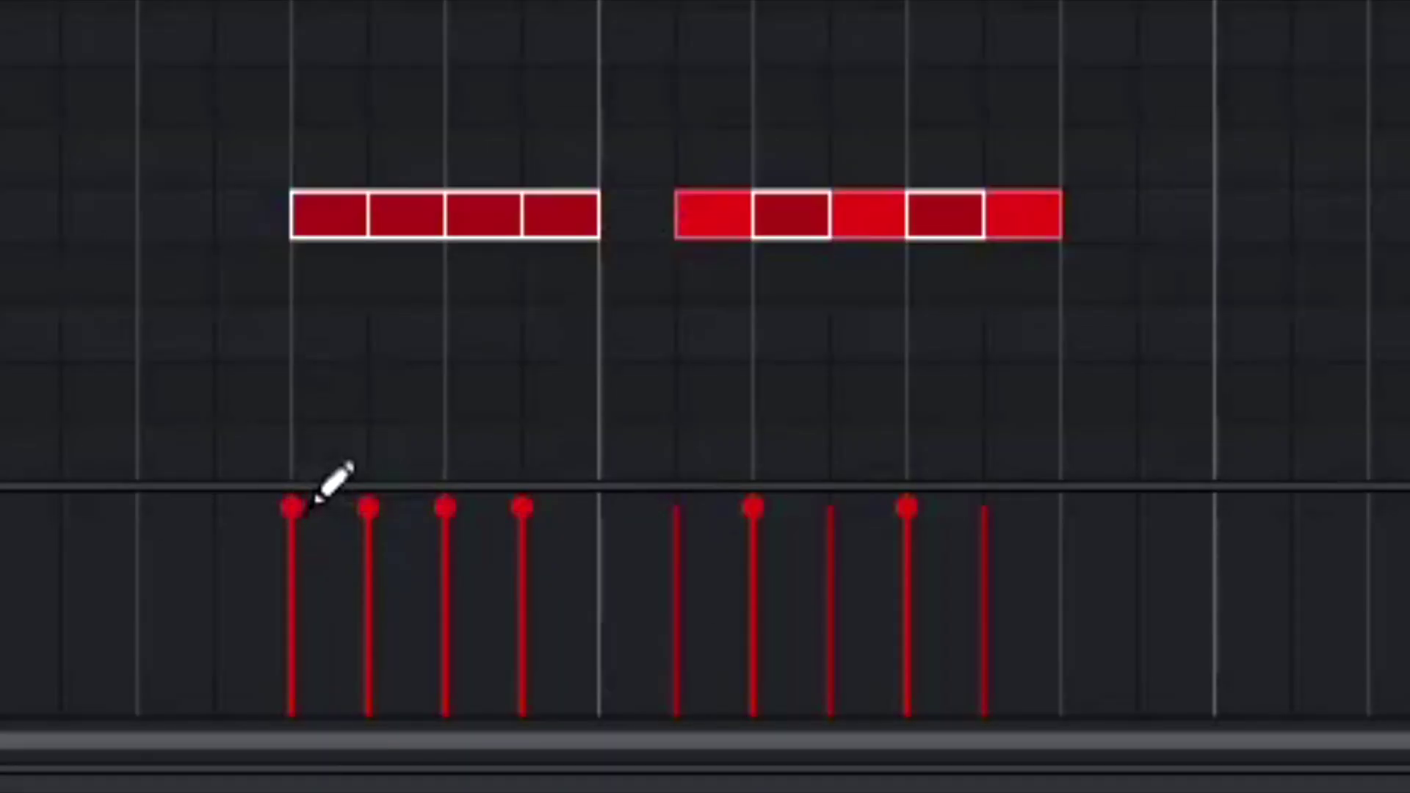
{"action": "left_click_drag", "start_coordinate": [780, 558], "coordinate": [846, 593]}
{"action": "mouse_move", "coordinate": [512, 598]}
{"action": "left_mouse_down"}
{"action": "mouse_move", "coordinate": [783, 683]}
{"action": "mouse_move", "coordinate": [924, 709]}
{"action": "mouse_move", "coordinate": [1045, 710]}
{"action": "left_mouse_up"}
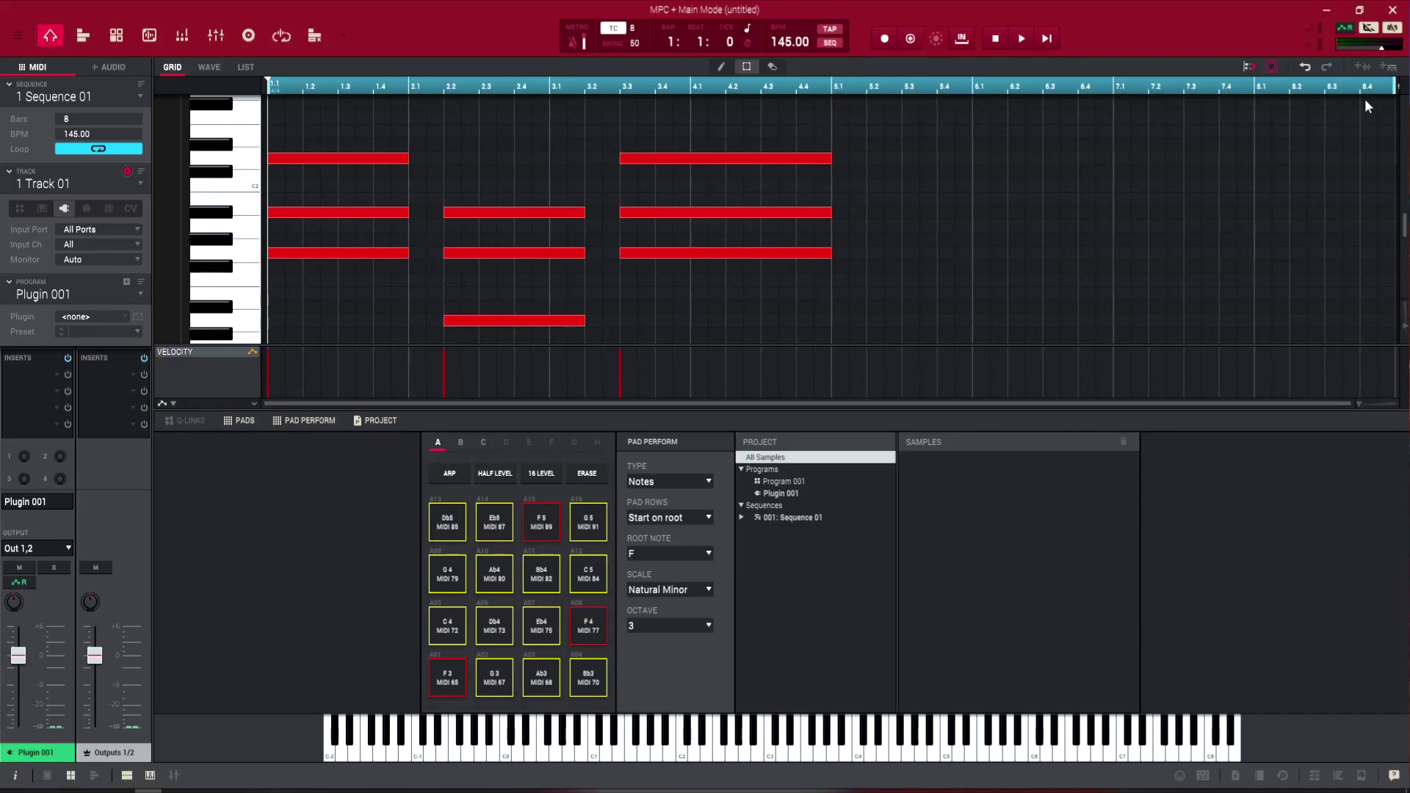
- Shorten the loop to end at 5.1 and duplicate all the chord notes into bars 5 to 8
{"action": "left_click_drag", "start_coordinate": [1395, 89], "coordinate": [885, 117]}
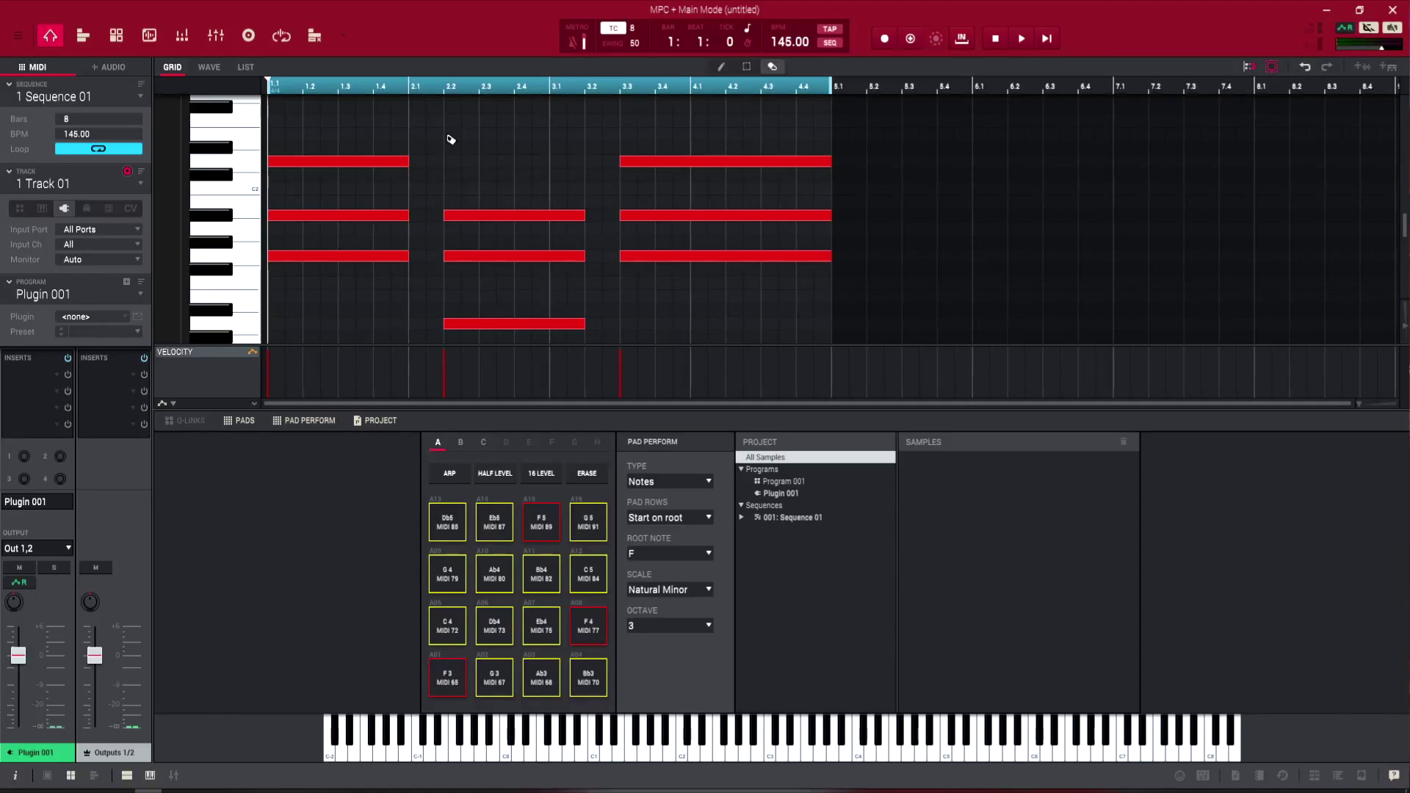
{"action": "key", "text": "ctrl+a"}
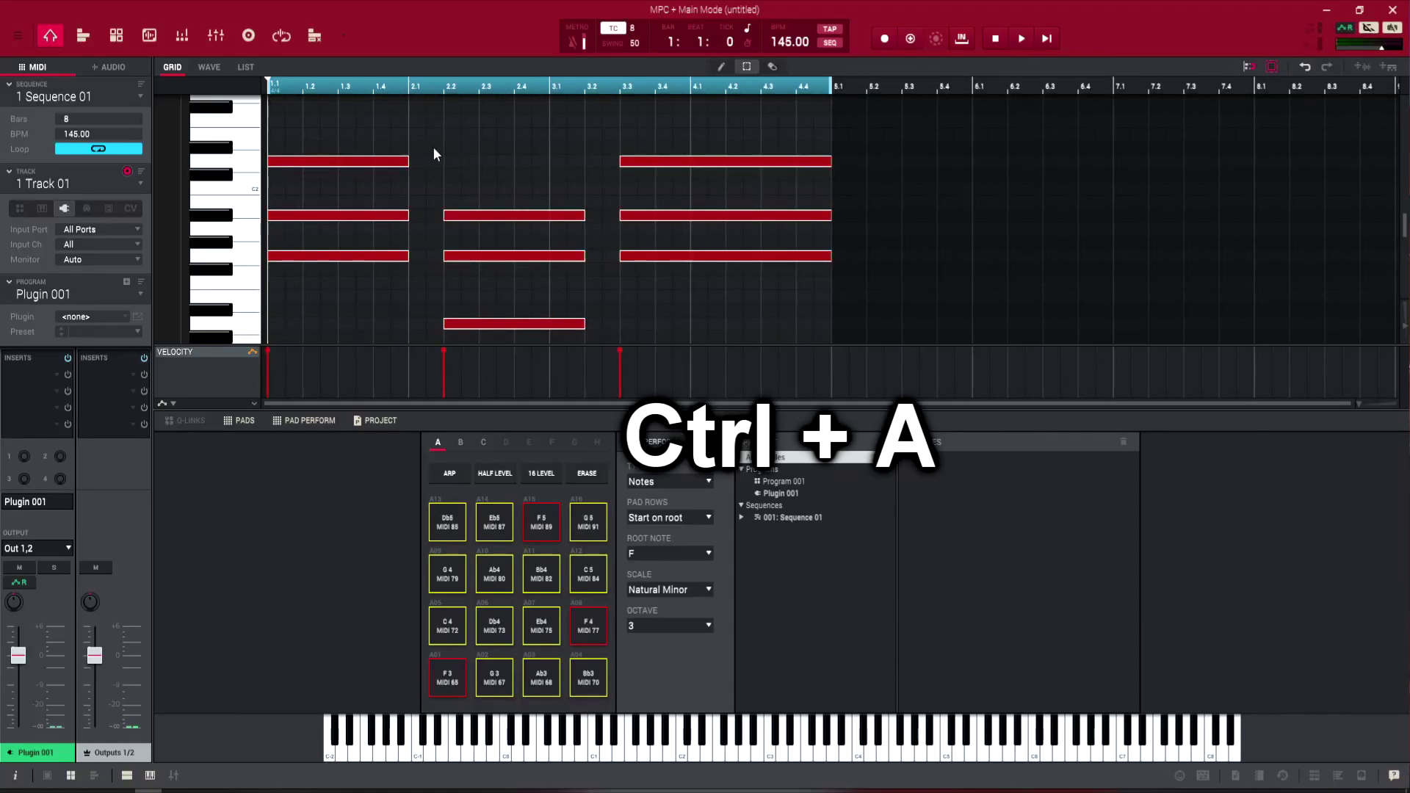
{"action": "key", "text": "e"}
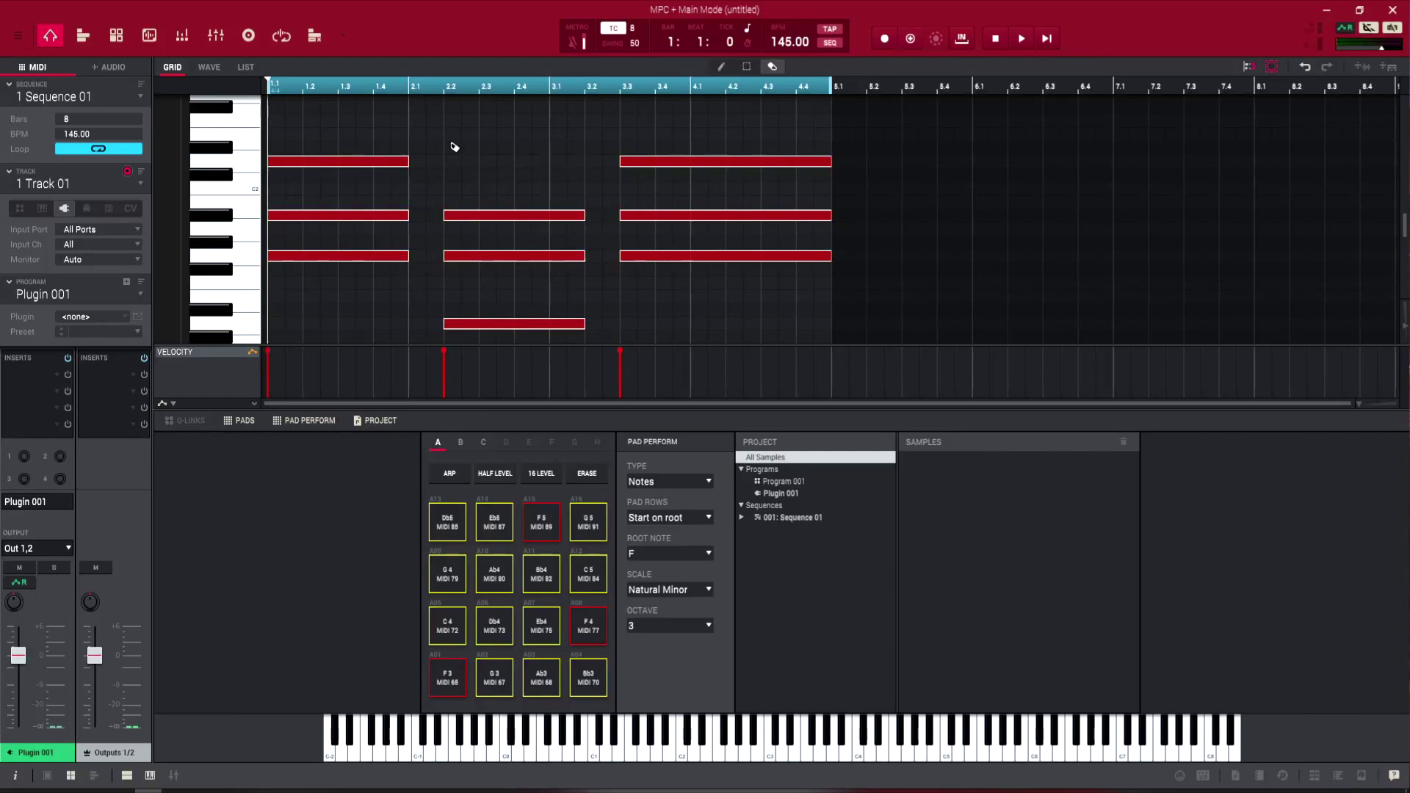
{"action": "key", "text": "ctrl+d"}
{"action": "key", "text": "ctrl+d"}
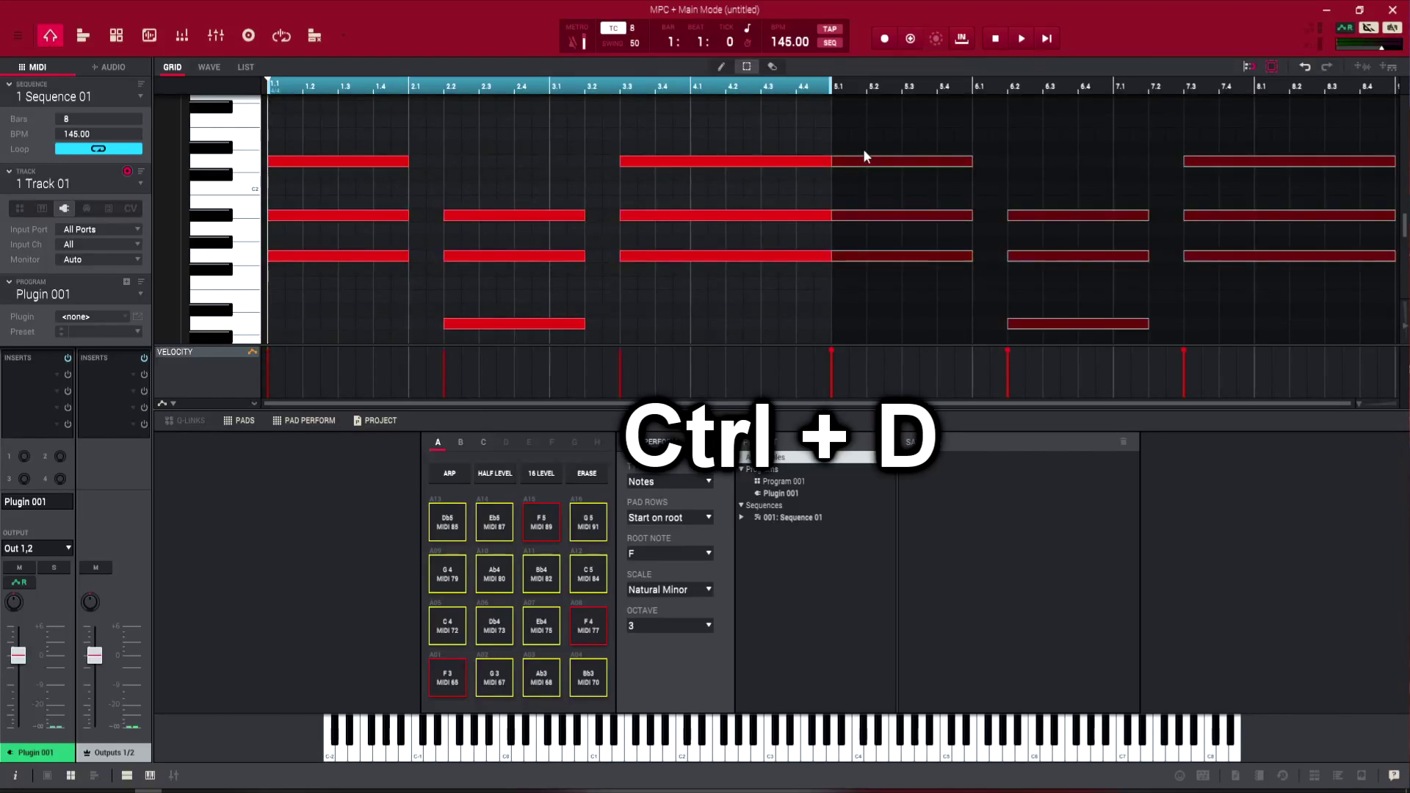
- Deselect the notes and extend the loop end to bar 9
{"action": "left_click", "coordinate": [854, 114]}
{"action": "left_click_drag", "start_coordinate": [833, 94], "coordinate": [1396, 94]}
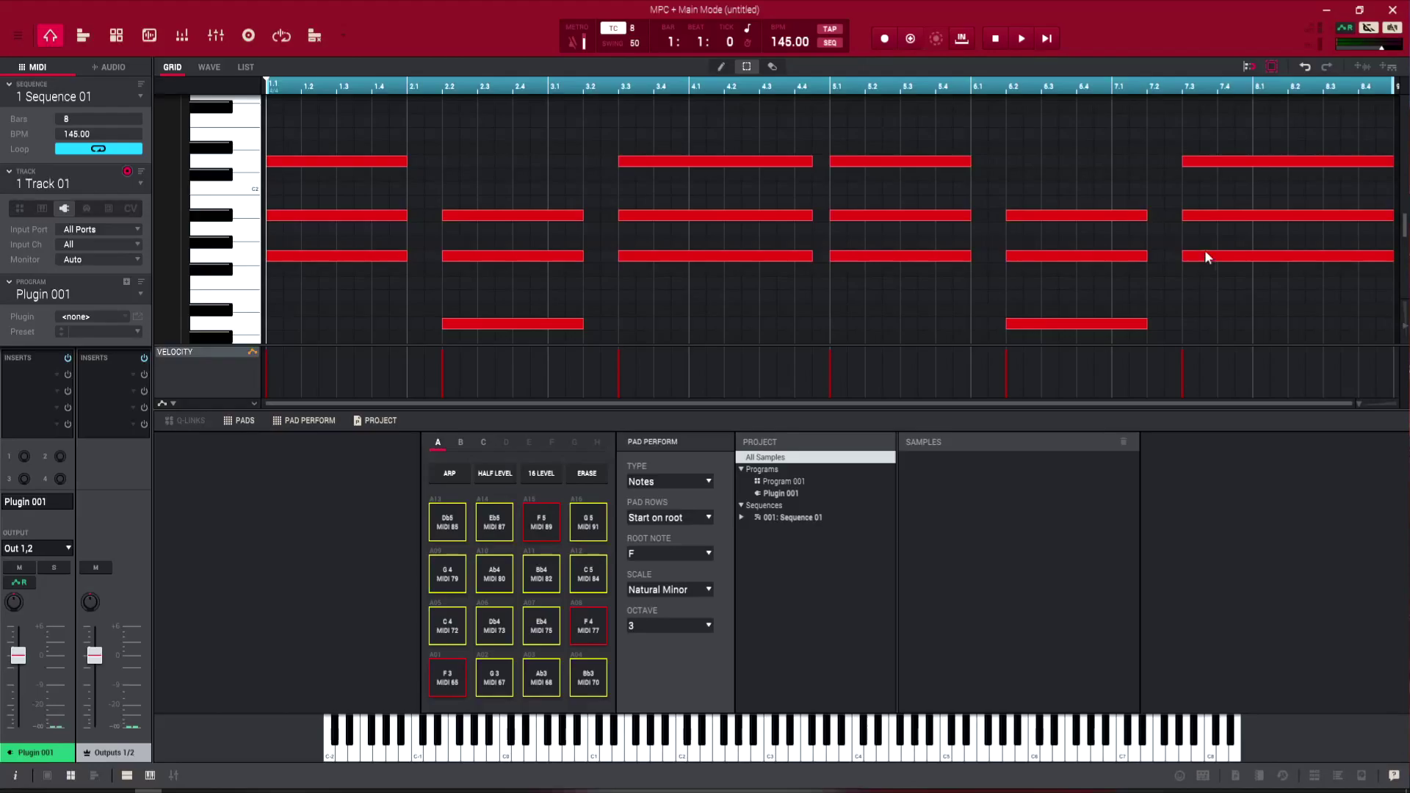
- Transpose the lowest note of the chord at 7.3 up one octave
{"action": "left_click_drag", "start_coordinate": [1201, 236], "coordinate": [1225, 304]}
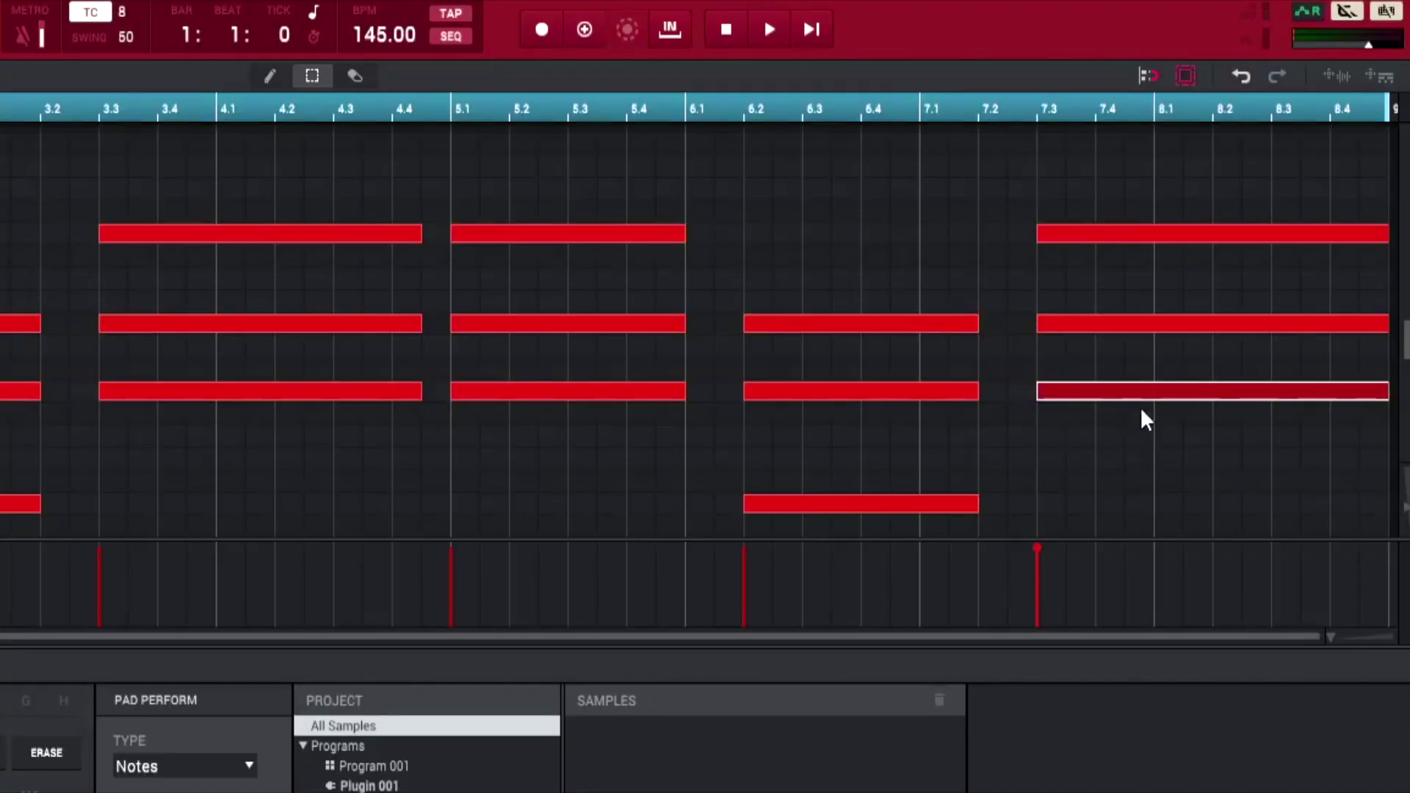
{"action": "key", "text": "shift+Up"}
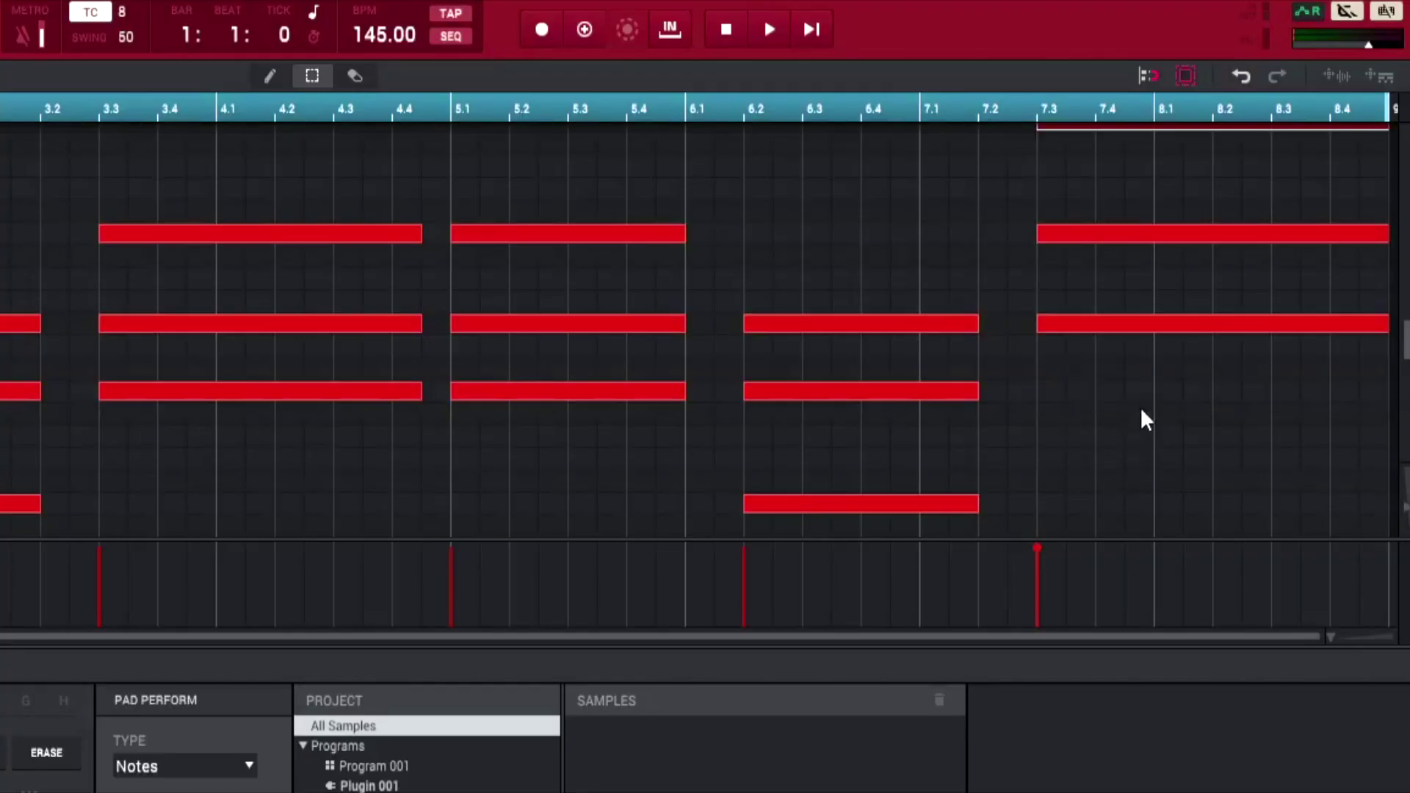
{"action": "scroll", "coordinate": [1143, 415], "scroll_direction": "up", "scroll_amount": 2}
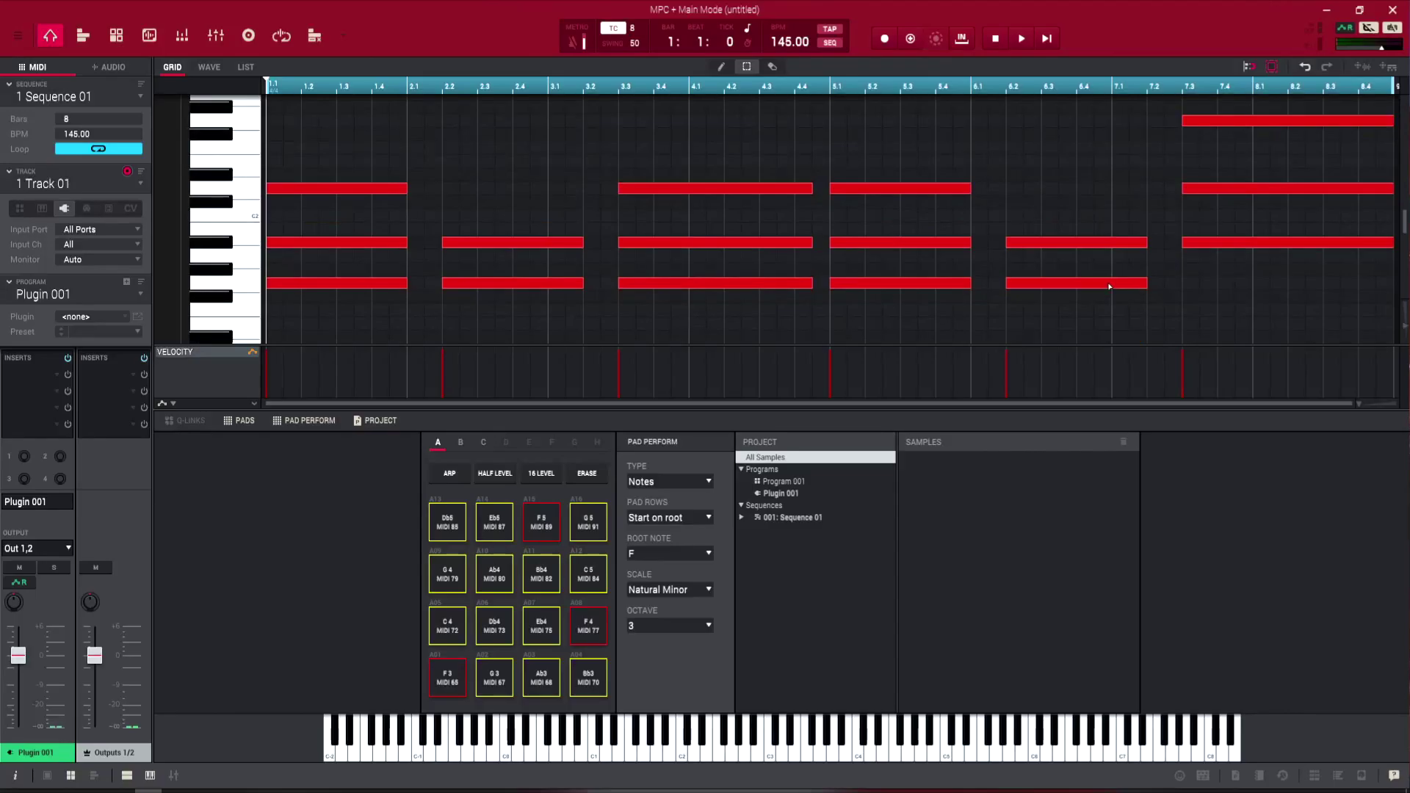
- Select together the first chord's top two notes, the second chord's top and middle notes, and the third chord's lowest note
{"action": "scroll", "coordinate": [1110, 287], "scroll_direction": "down", "scroll_amount": 1}
{"action": "left_click", "coordinate": [362, 146]}
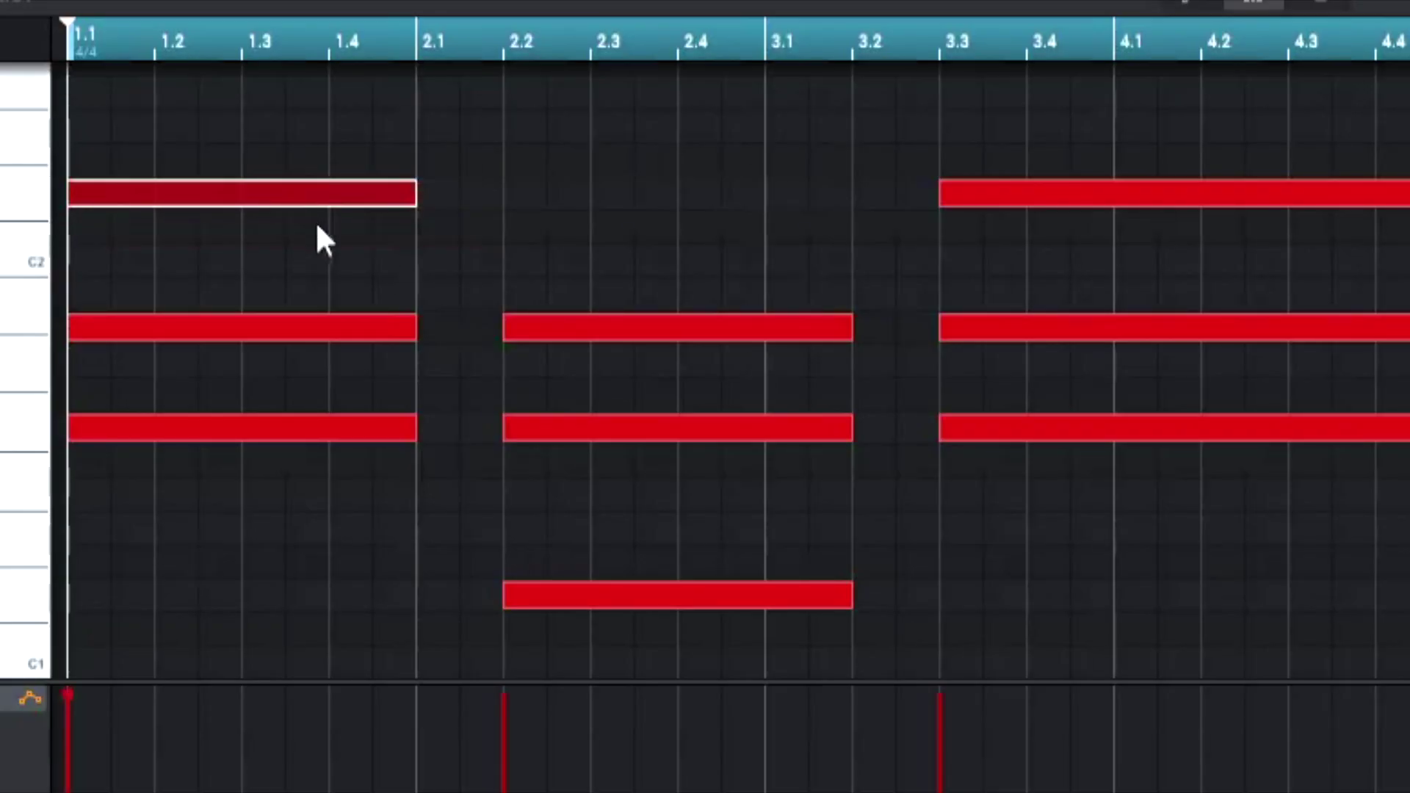
{"action": "left_click", "coordinate": [547, 327]}
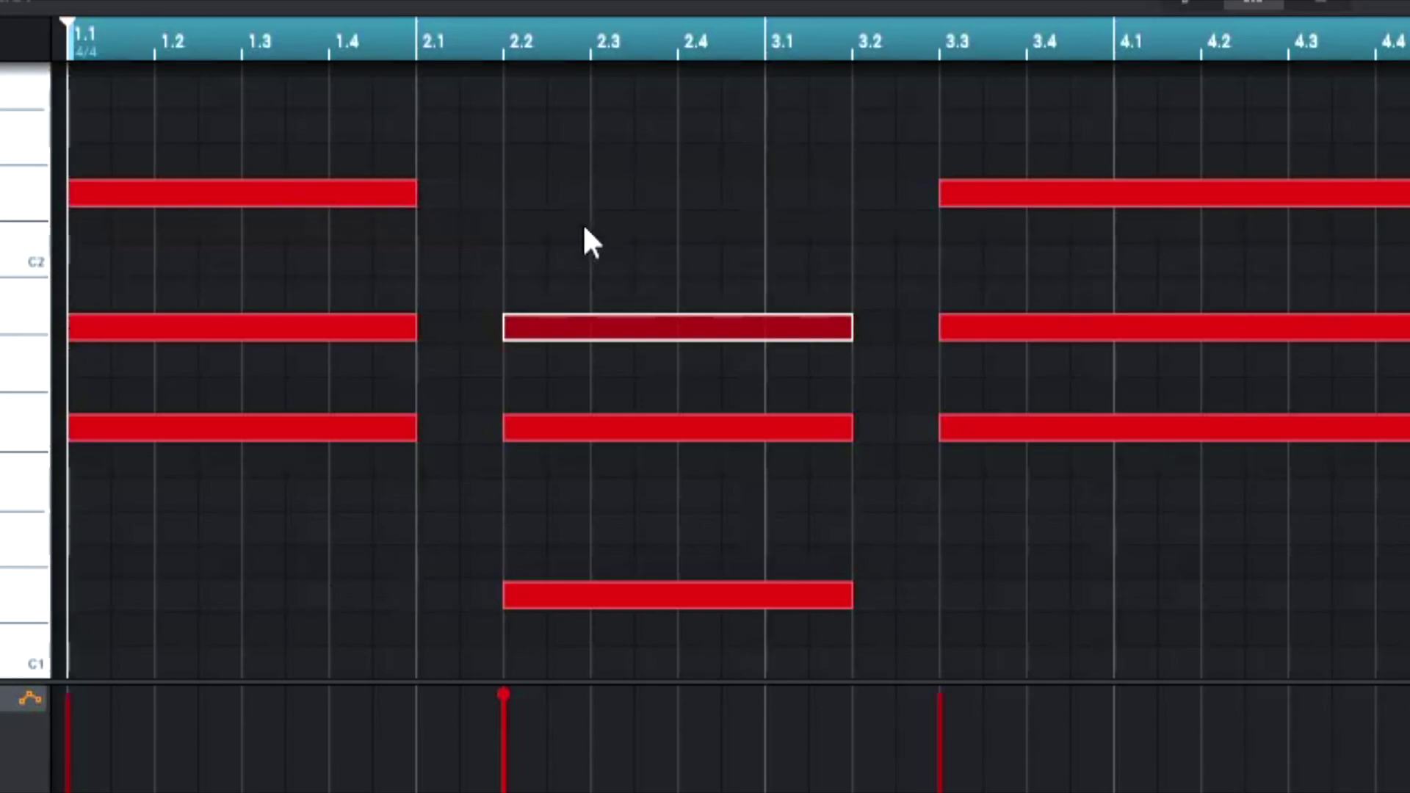
{"action": "left_click", "coordinate": [254, 193], "text": "shift"}
{"action": "left_click", "coordinate": [275, 338], "text": "shift"}
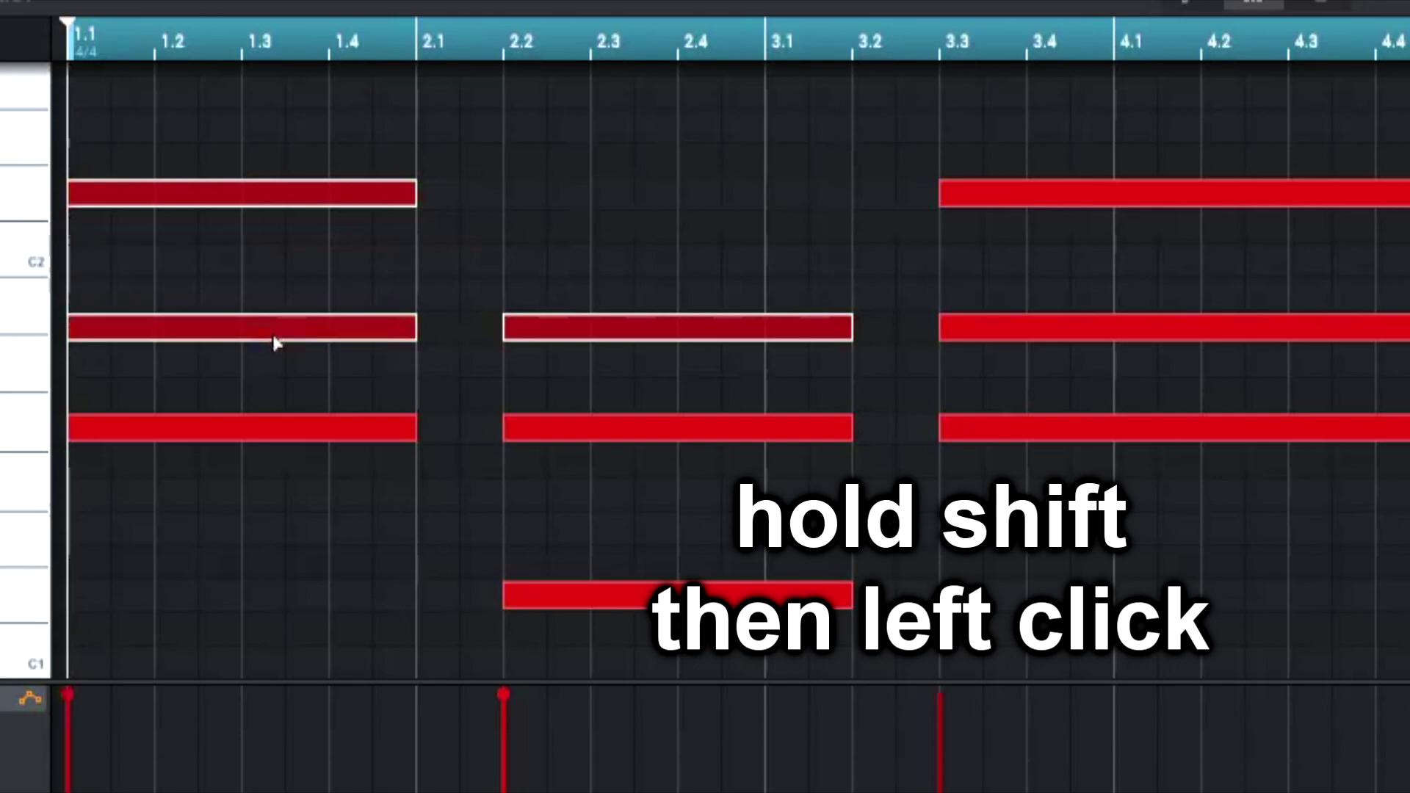
{"action": "left_click", "coordinate": [571, 430], "text": "shift"}
{"action": "left_click", "coordinate": [999, 432], "text": "shift"}
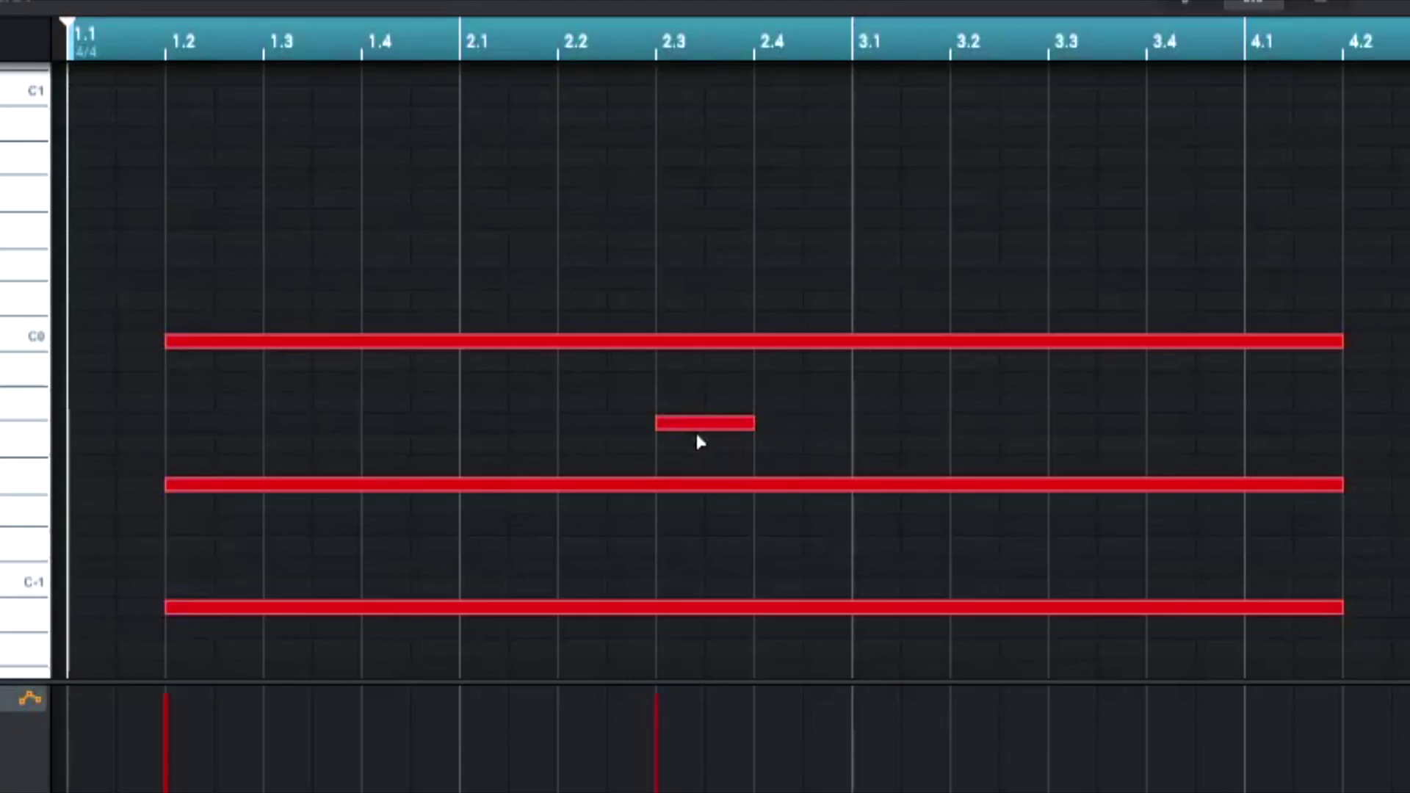
- Move the short note at 2.3 up onto the top long note and select the long note
{"action": "left_click_drag", "start_coordinate": [697, 432], "coordinate": [704, 352]}
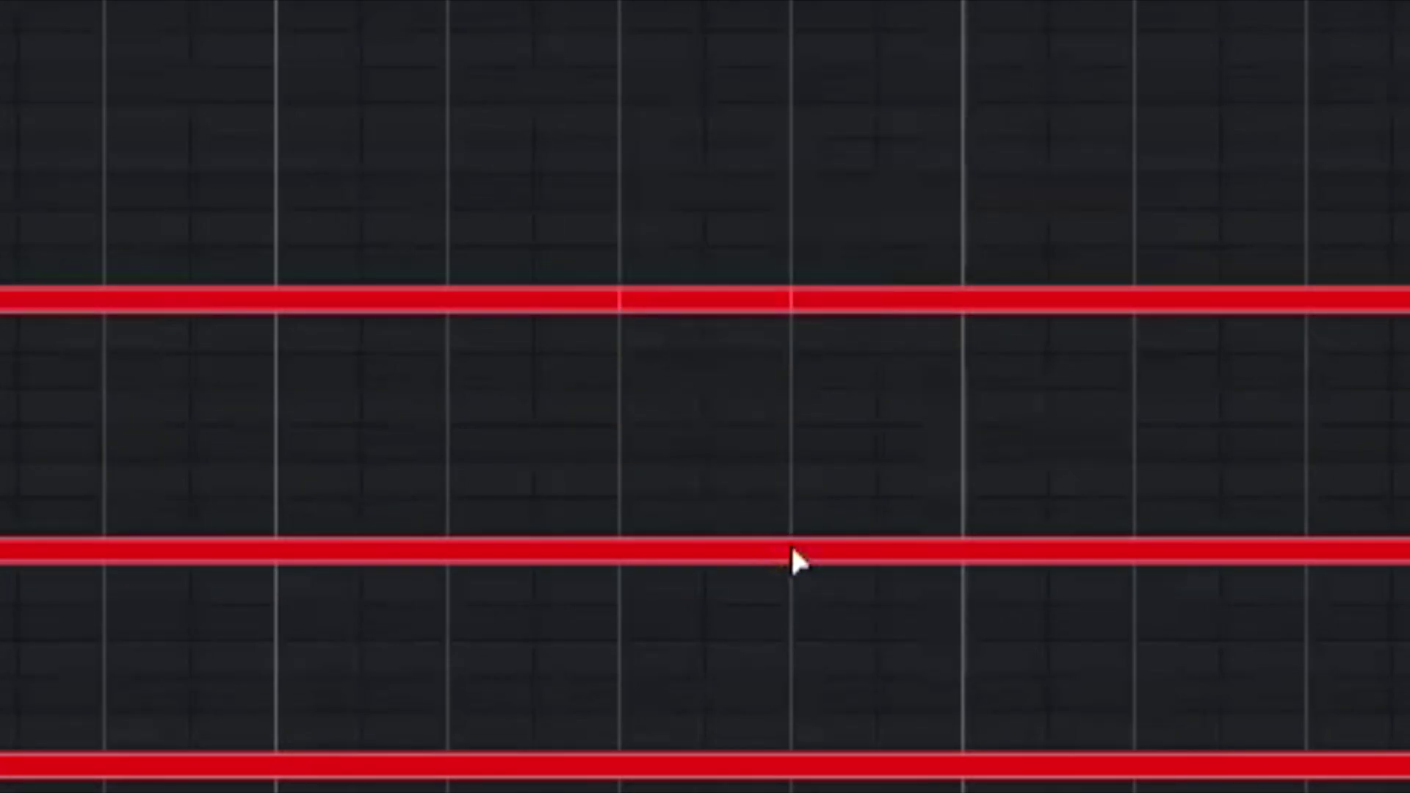
{"action": "left_click", "coordinate": [488, 294]}
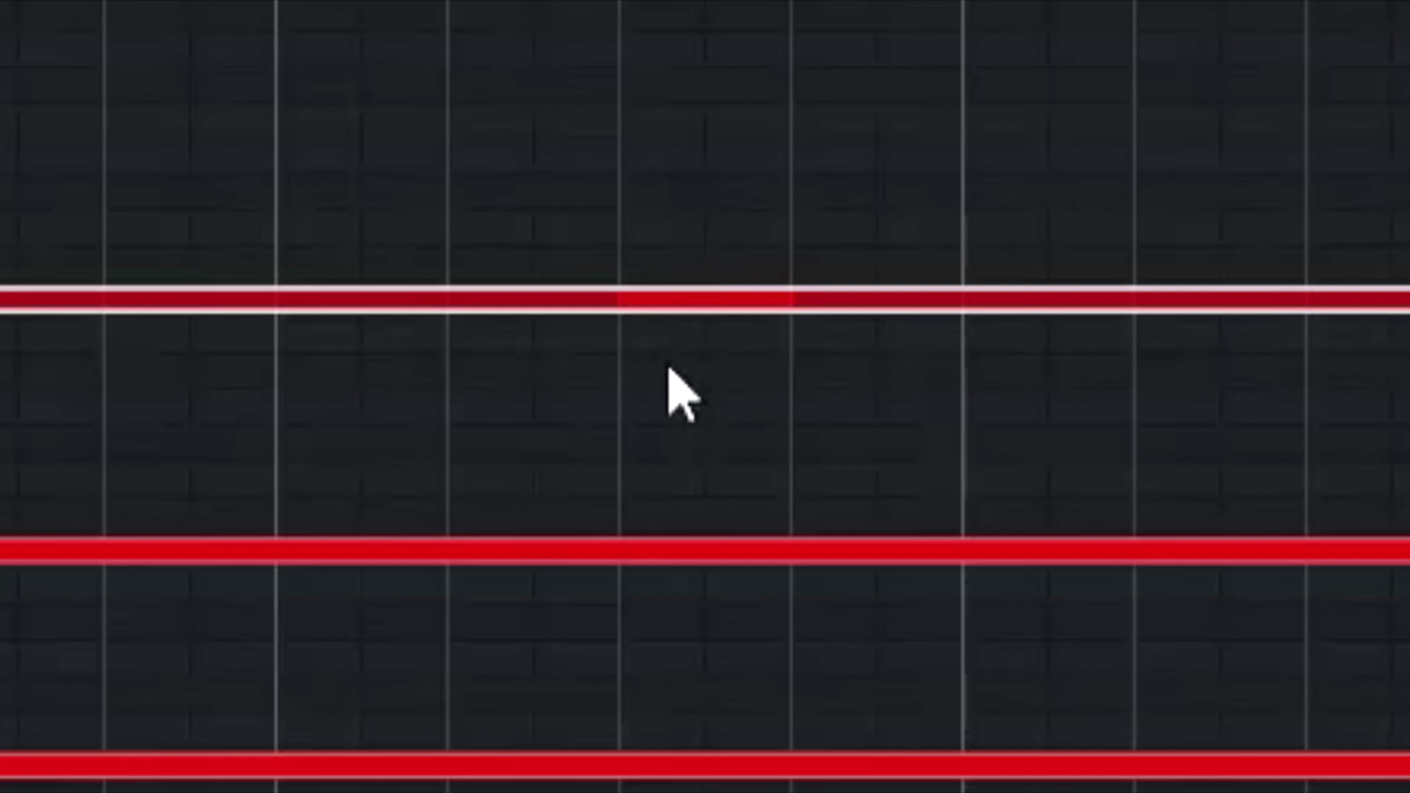
- Try to move the overlapping short note at 2.3 off the top long note and undo the move
{"action": "left_click_drag", "start_coordinate": [682, 304], "coordinate": [690, 403]}
{"action": "left_click_drag", "start_coordinate": [699, 303], "coordinate": [692, 214]}
{"action": "left_click_drag", "start_coordinate": [692, 377], "coordinate": [698, 332]}
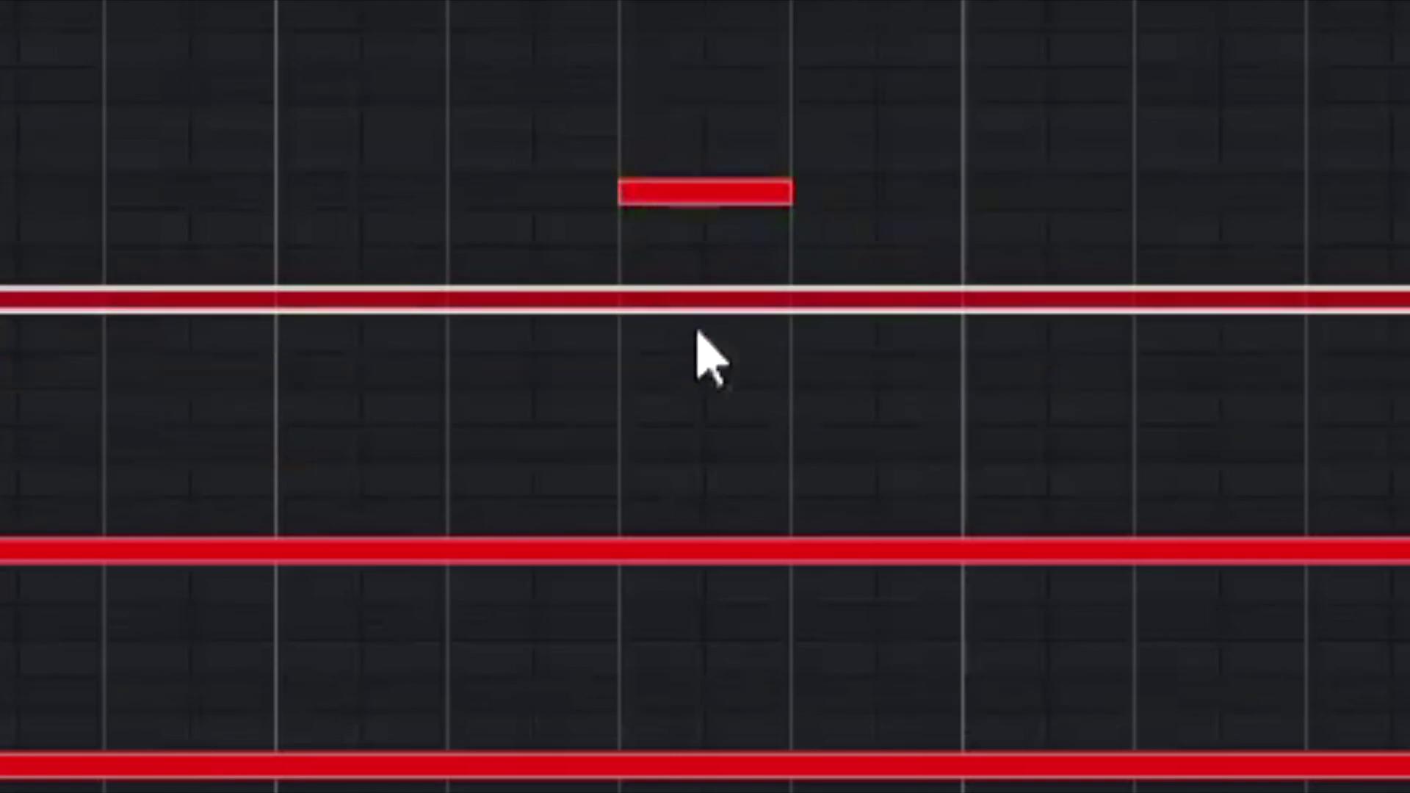
{"action": "key", "text": "ctrl+z"}
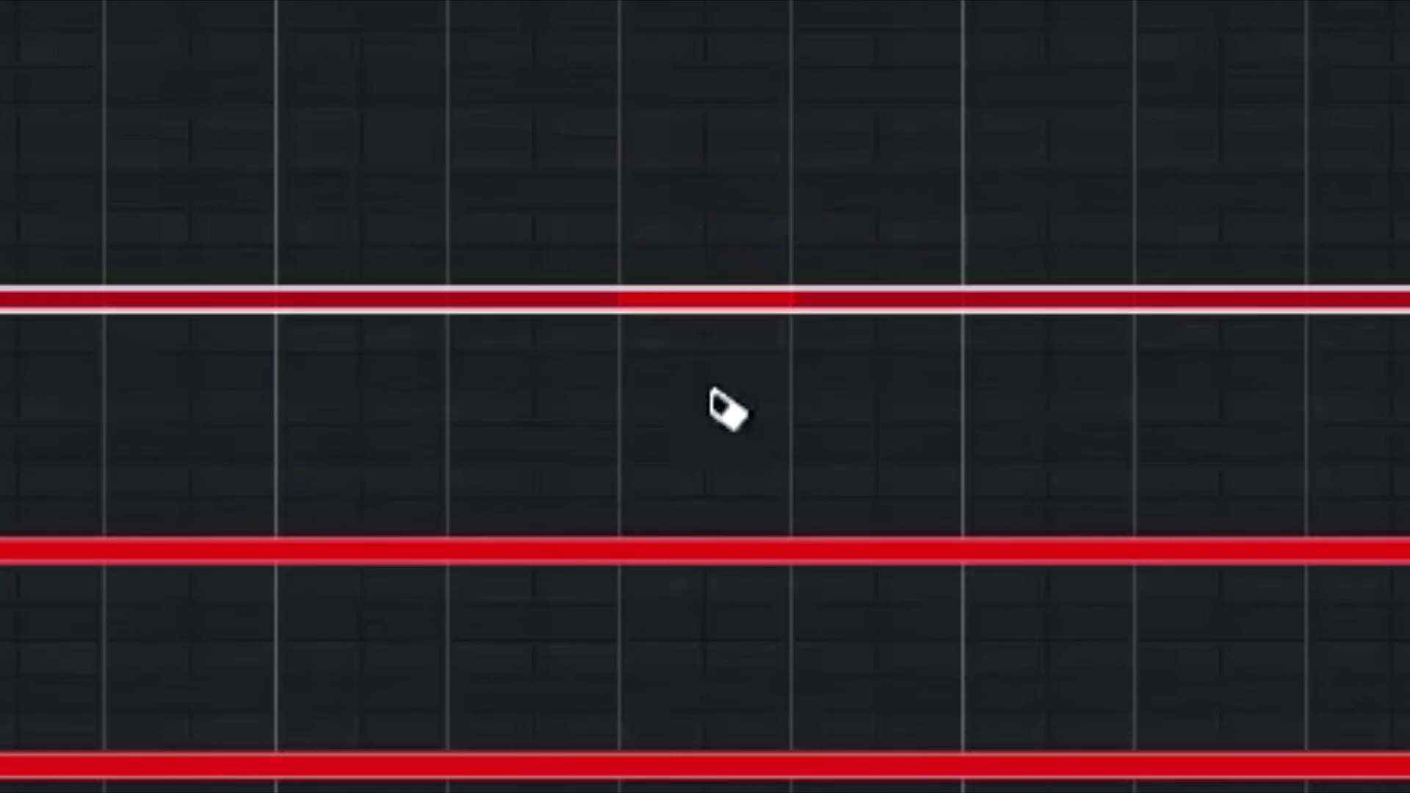
- Bring the overlapped short note to the front and move it above the top long note to 2.4
{"action": "left_click", "coordinate": [700, 304], "text": "ctrl+alt"}
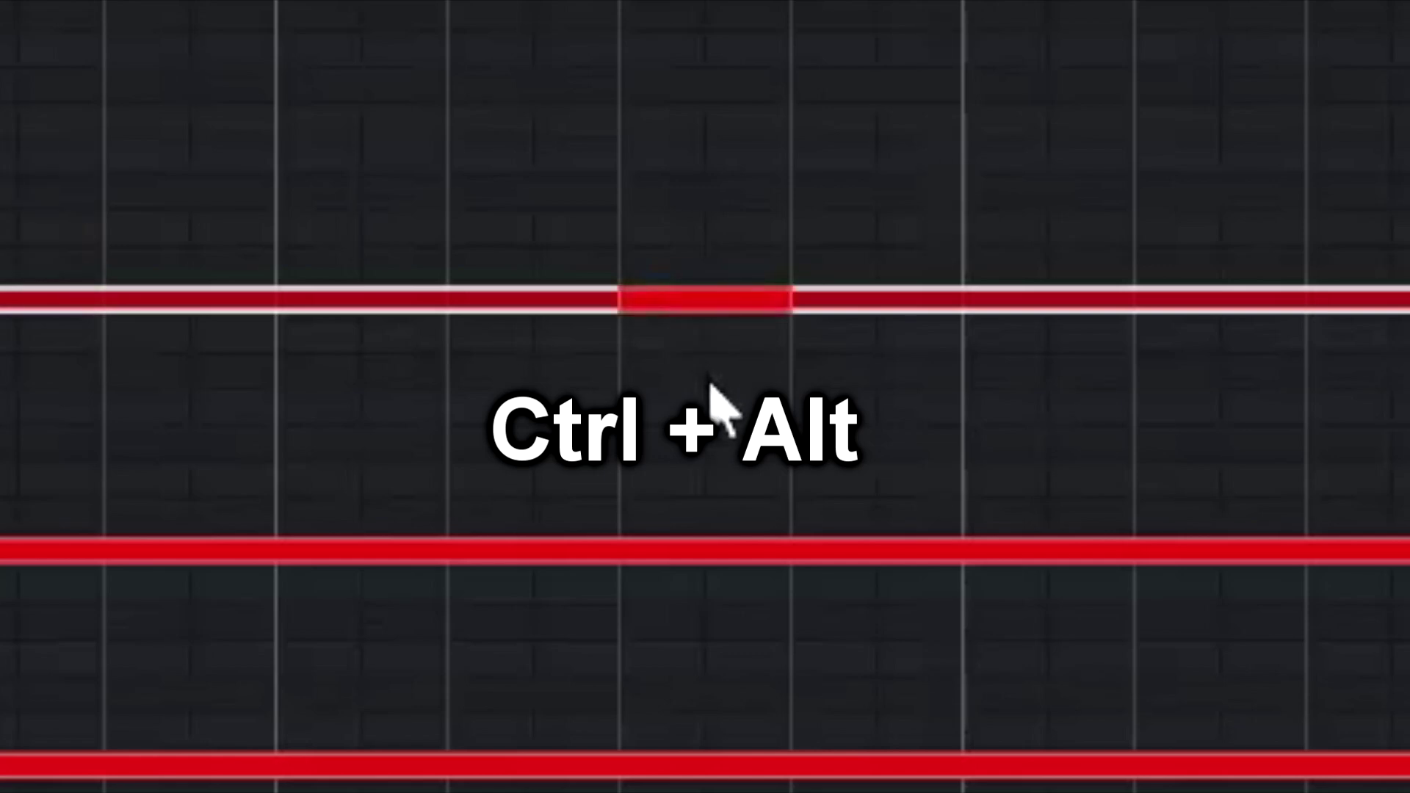
{"action": "left_click_drag", "start_coordinate": [709, 303], "coordinate": [869, 227]}
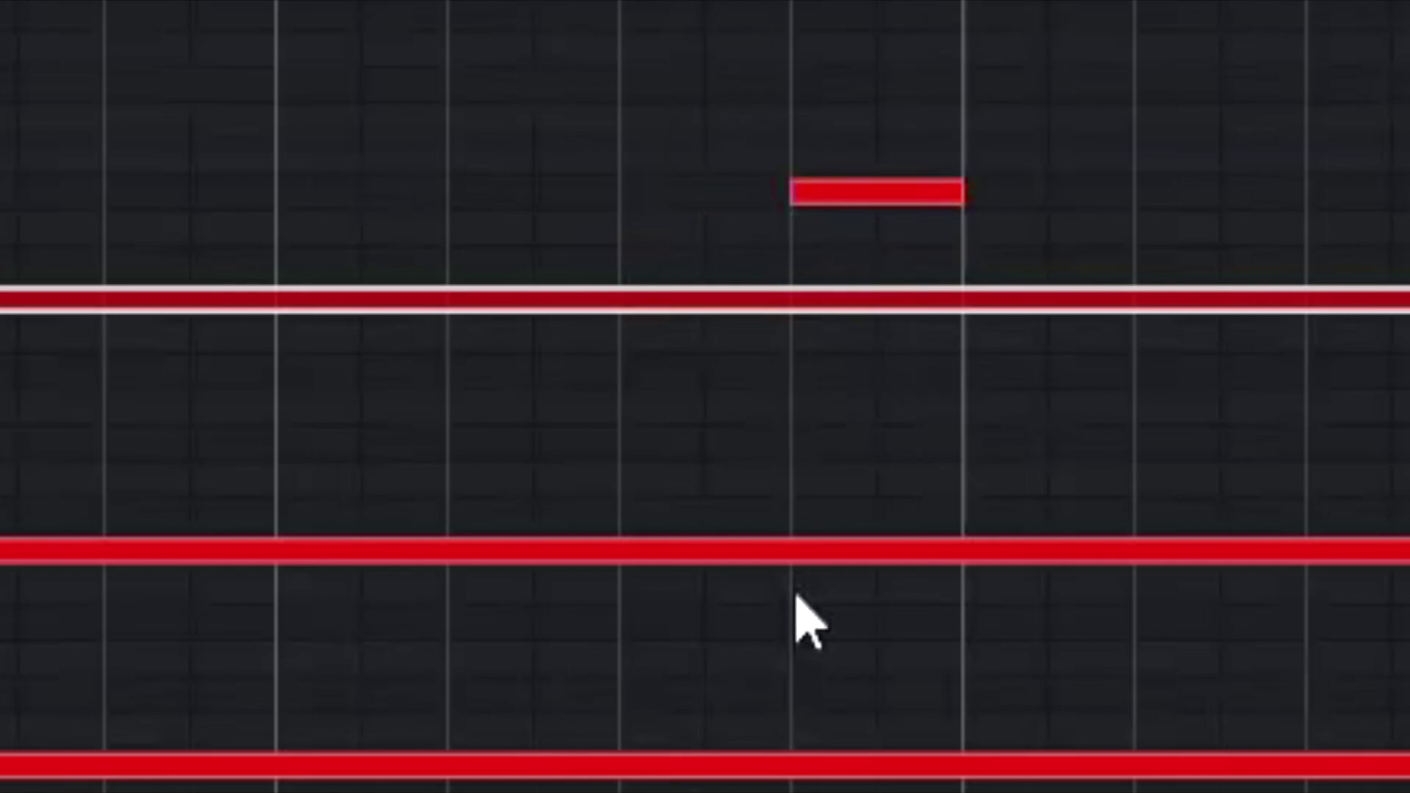
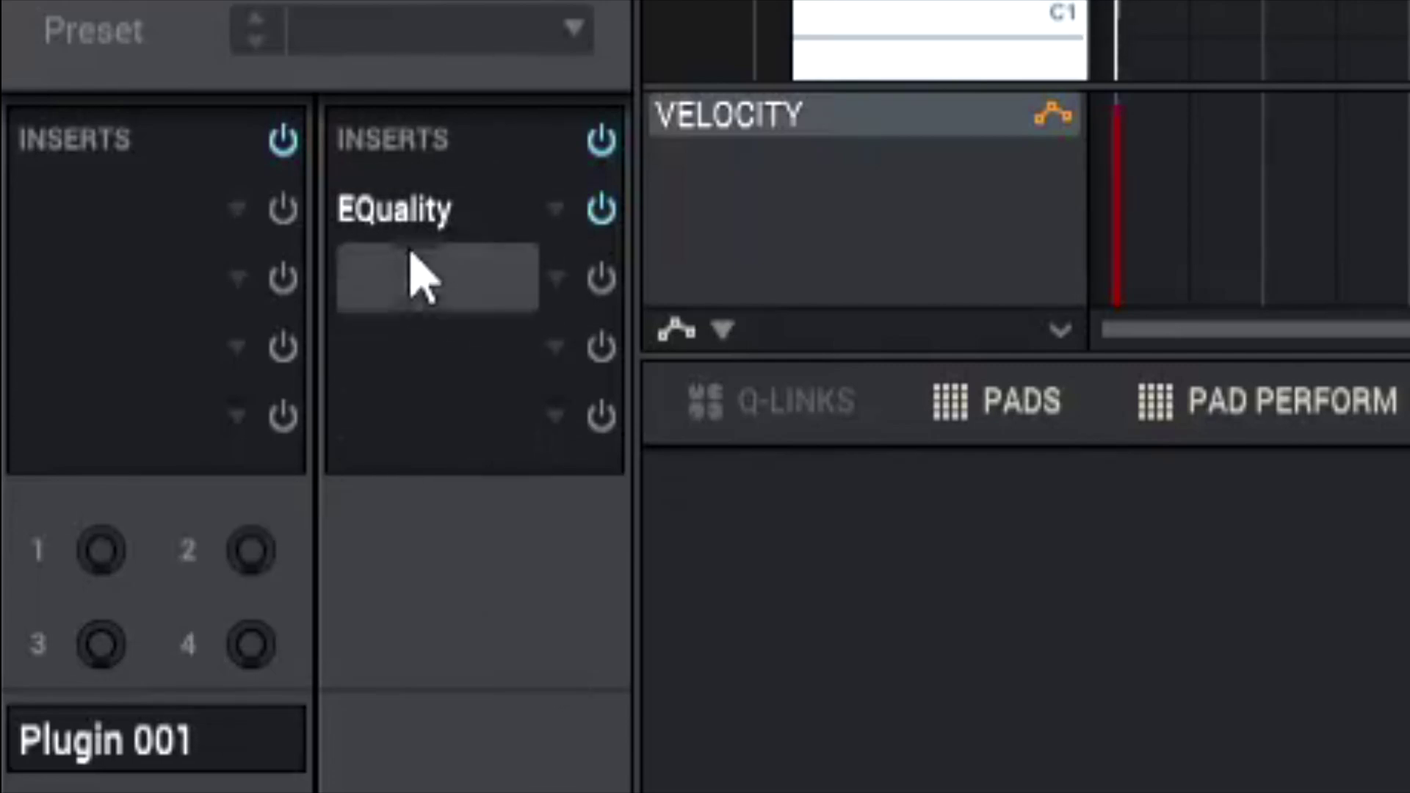
- Copy the EQuality insert from Outputs 1/2 to the first insert slot of Plugin 001 and open it
{"action": "left_click_drag", "start_coordinate": [411, 224], "coordinate": [132, 230]}
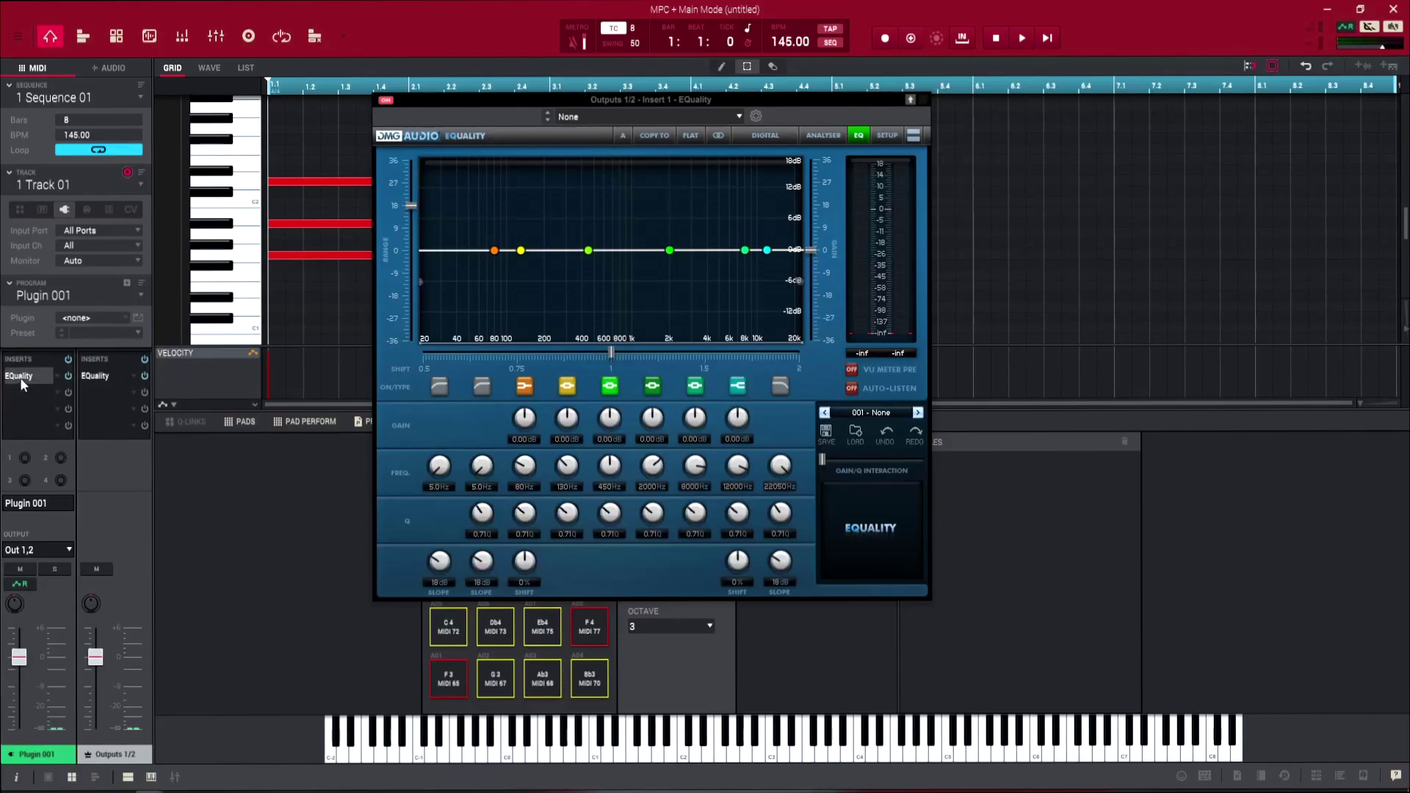
{"action": "double_click", "coordinate": [87, 220]}
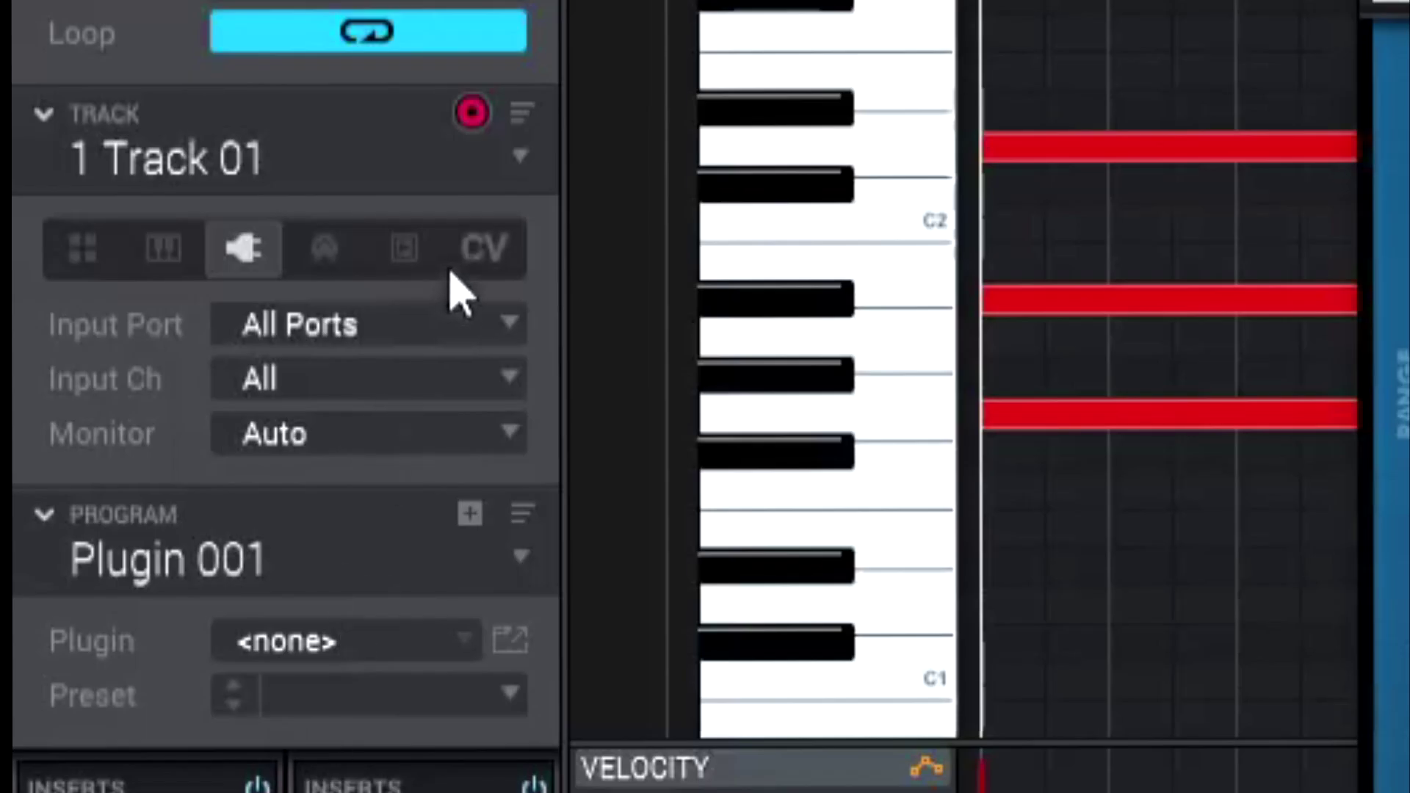
- Switch to the unused track 2 and add a new plugin program to it
{"action": "left_click", "coordinate": [141, 186]}
{"action": "left_click", "coordinate": [400, 294]}
{"action": "left_click", "coordinate": [474, 514]}
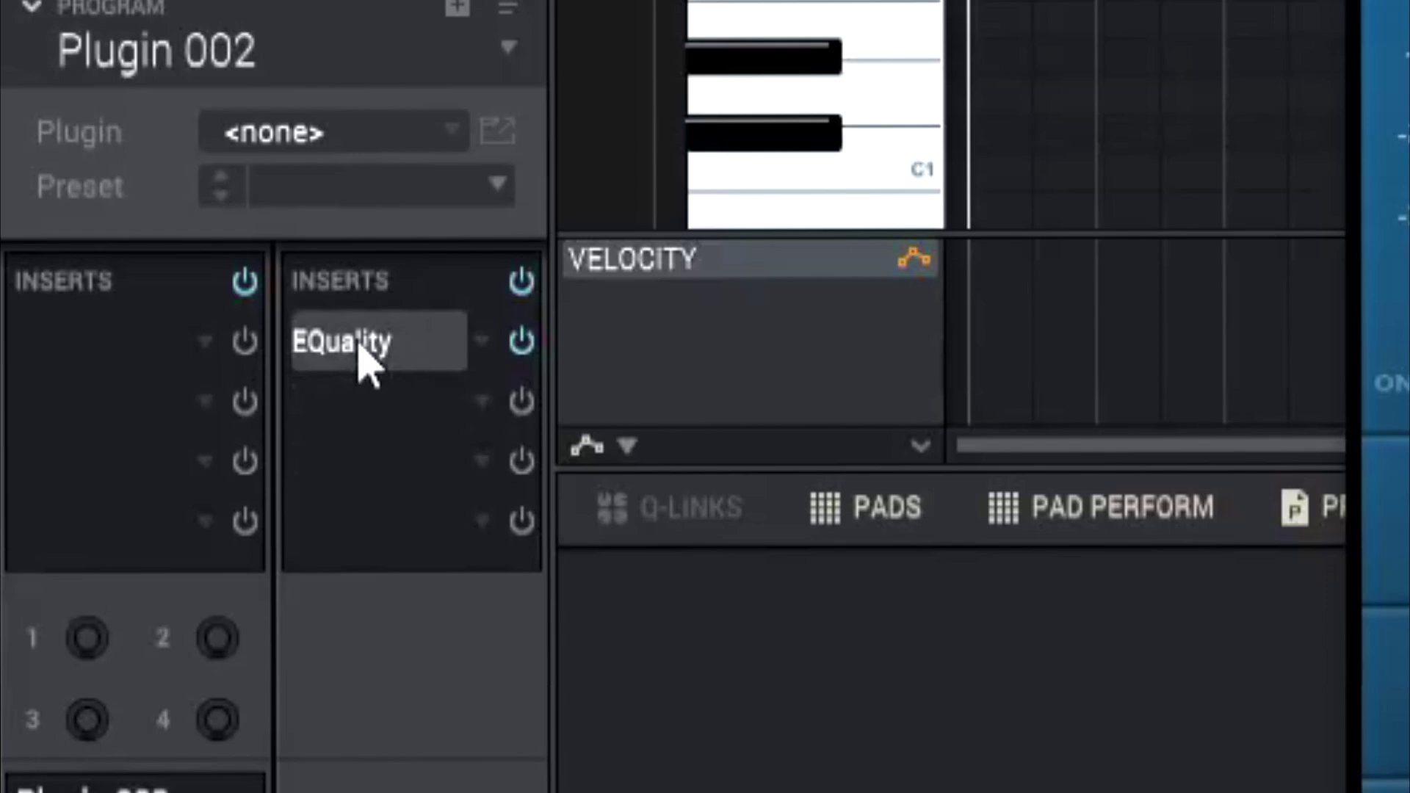
- Copy the EQuality insert from Outputs 1/2 to the first insert slot of Plugin 002 and move its window aside
{"action": "left_click_drag", "start_coordinate": [360, 347], "coordinate": [66, 345]}
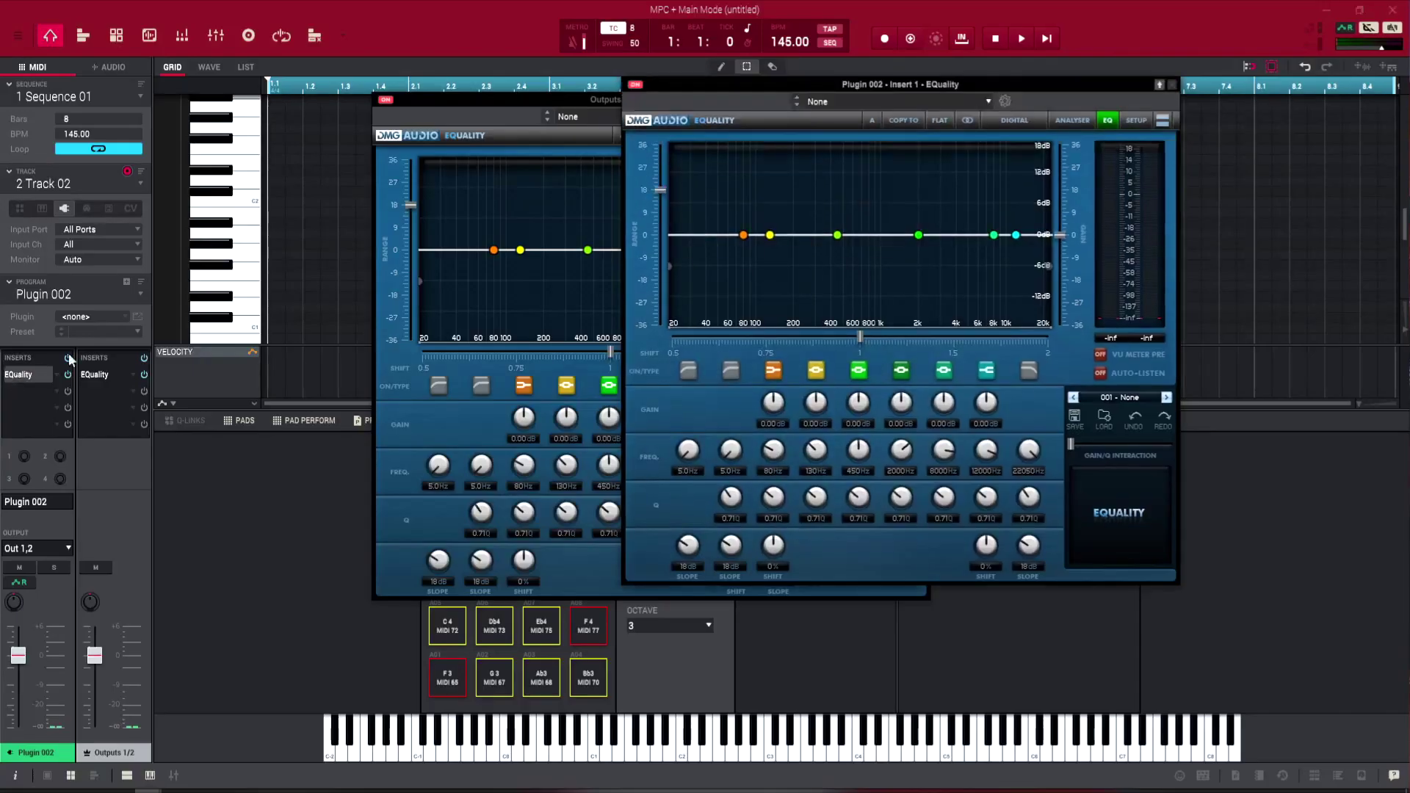
{"action": "left_click_drag", "start_coordinate": [680, 87], "coordinate": [797, 89]}
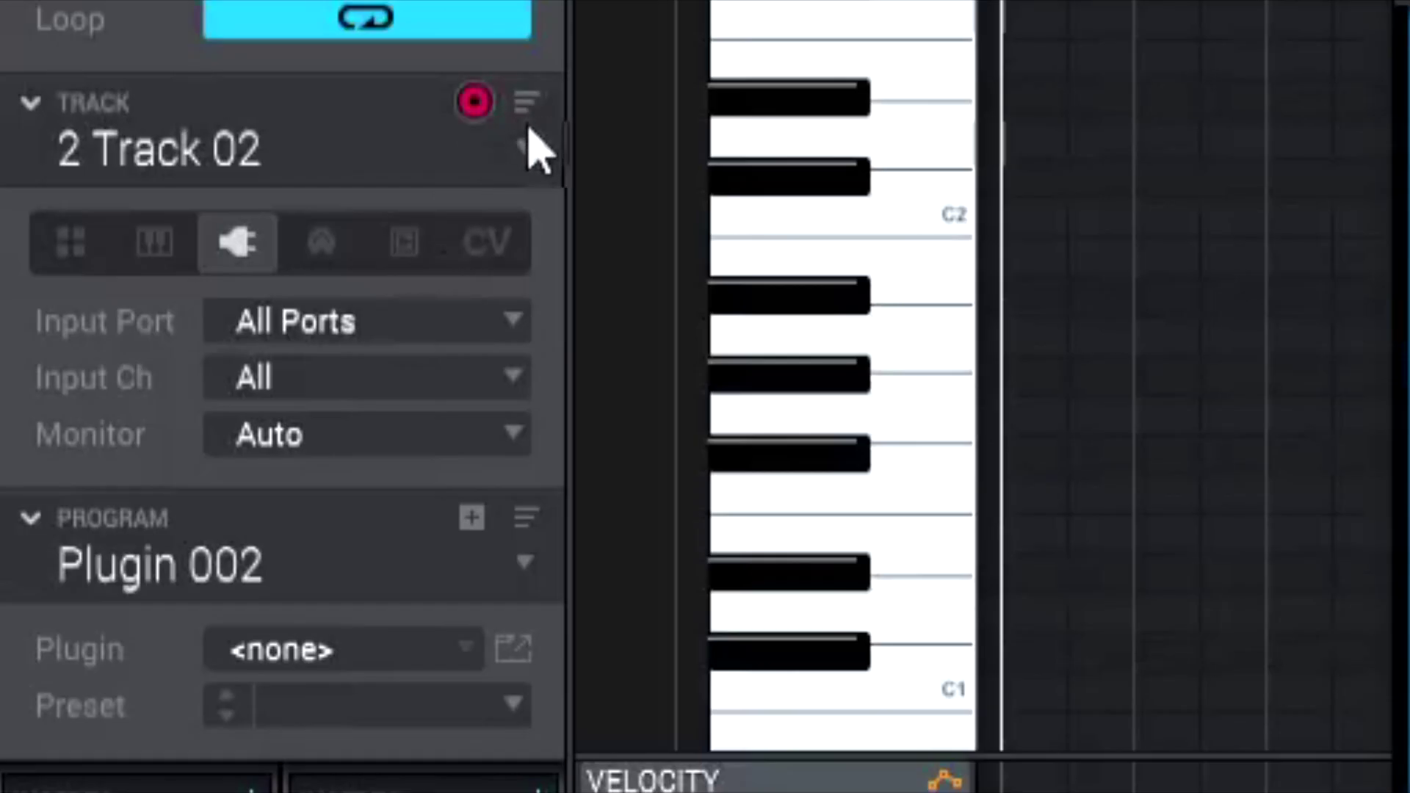
- Add a plugin program to the unused track 3 and copy the EQuality insert from Outputs 1/2 to its first insert slot
{"action": "left_click", "coordinate": [140, 184]}
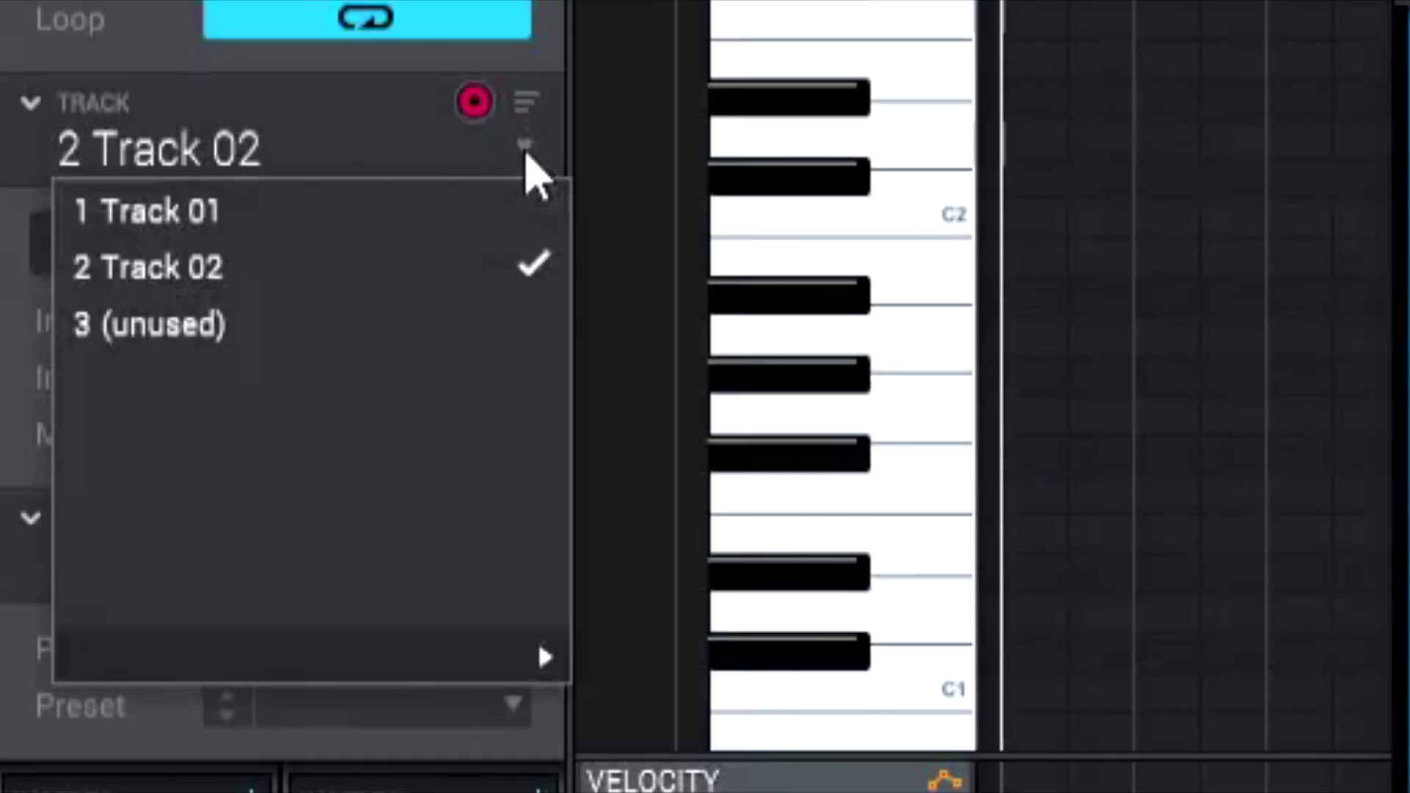
{"action": "left_click", "coordinate": [99, 233]}
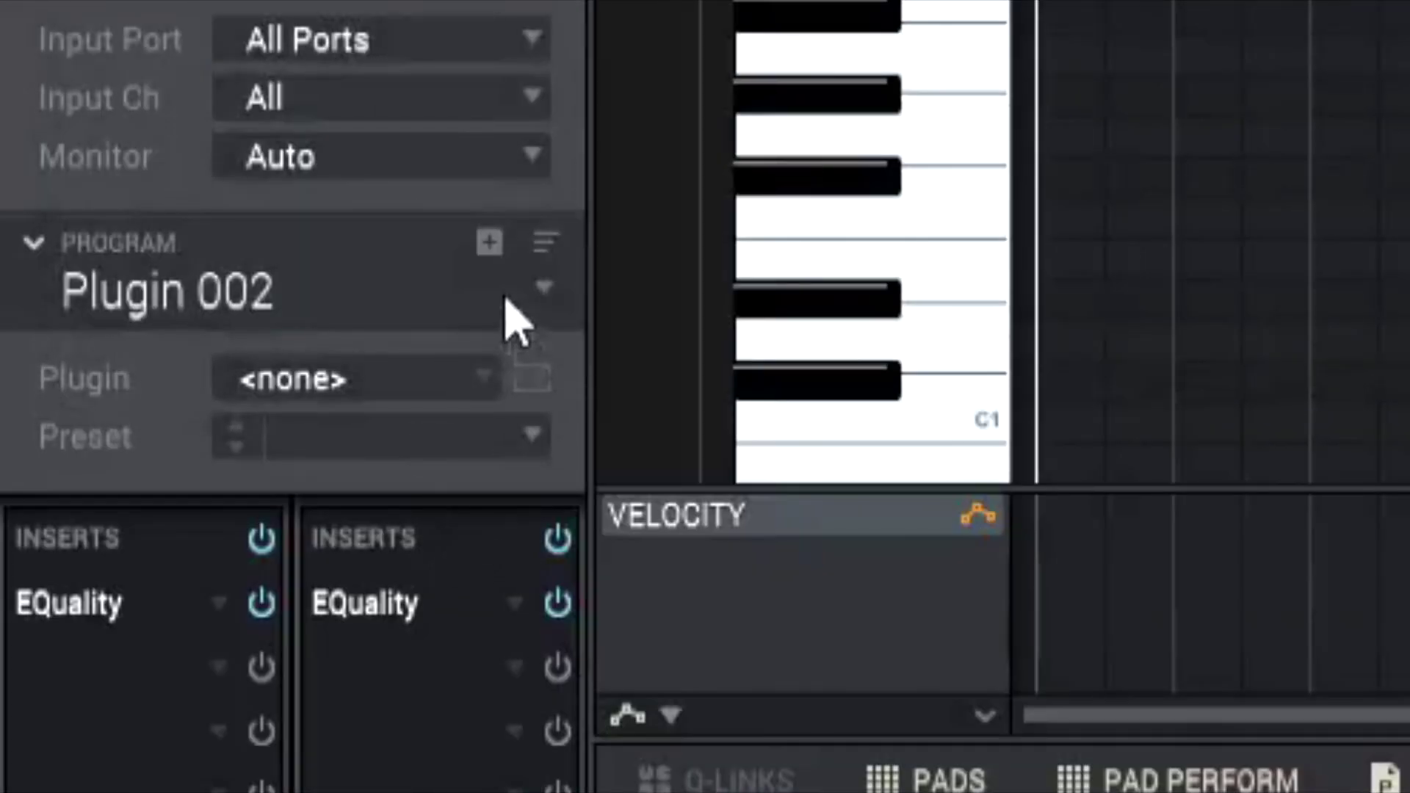
{"action": "left_click", "coordinate": [471, 517]}
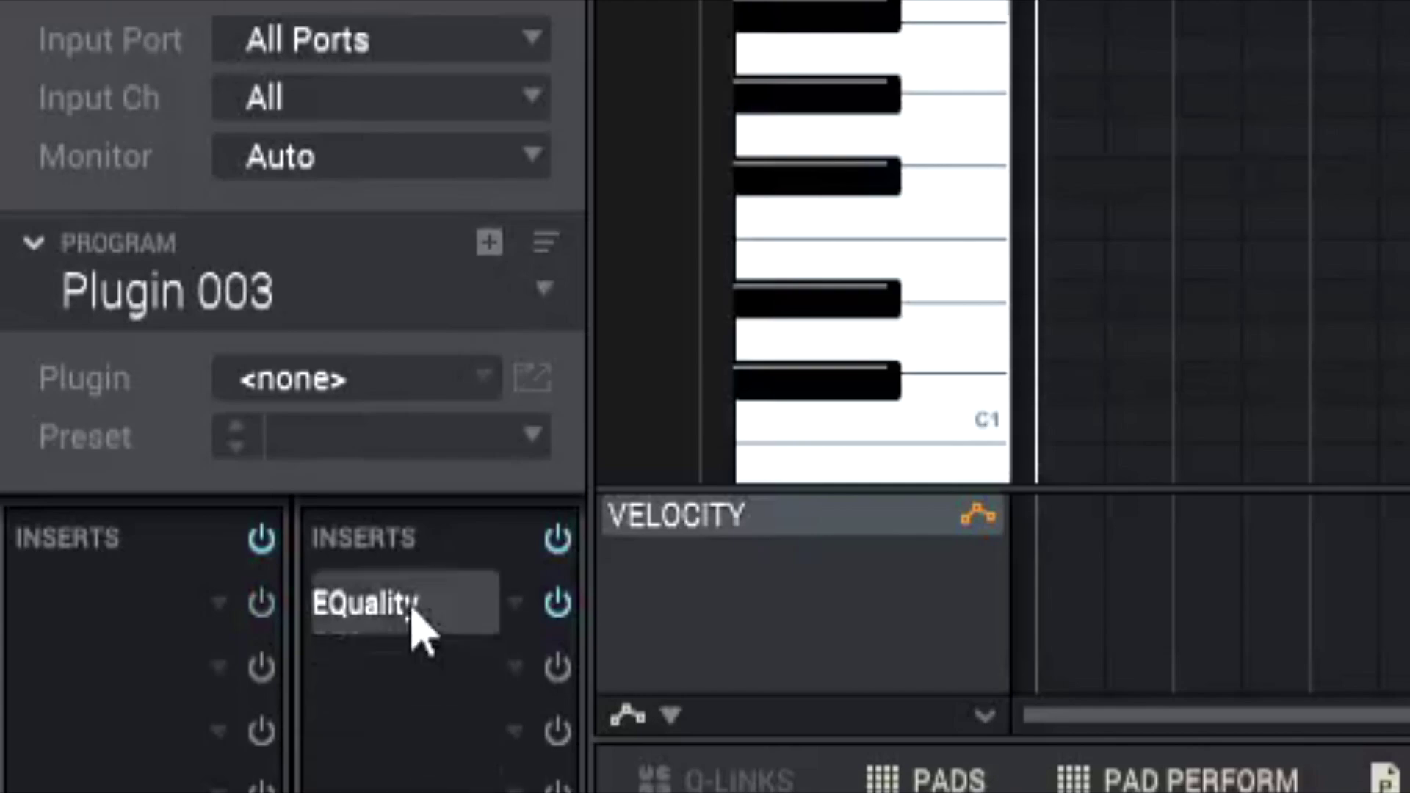
{"action": "left_click_drag", "start_coordinate": [390, 589], "coordinate": [111, 654]}
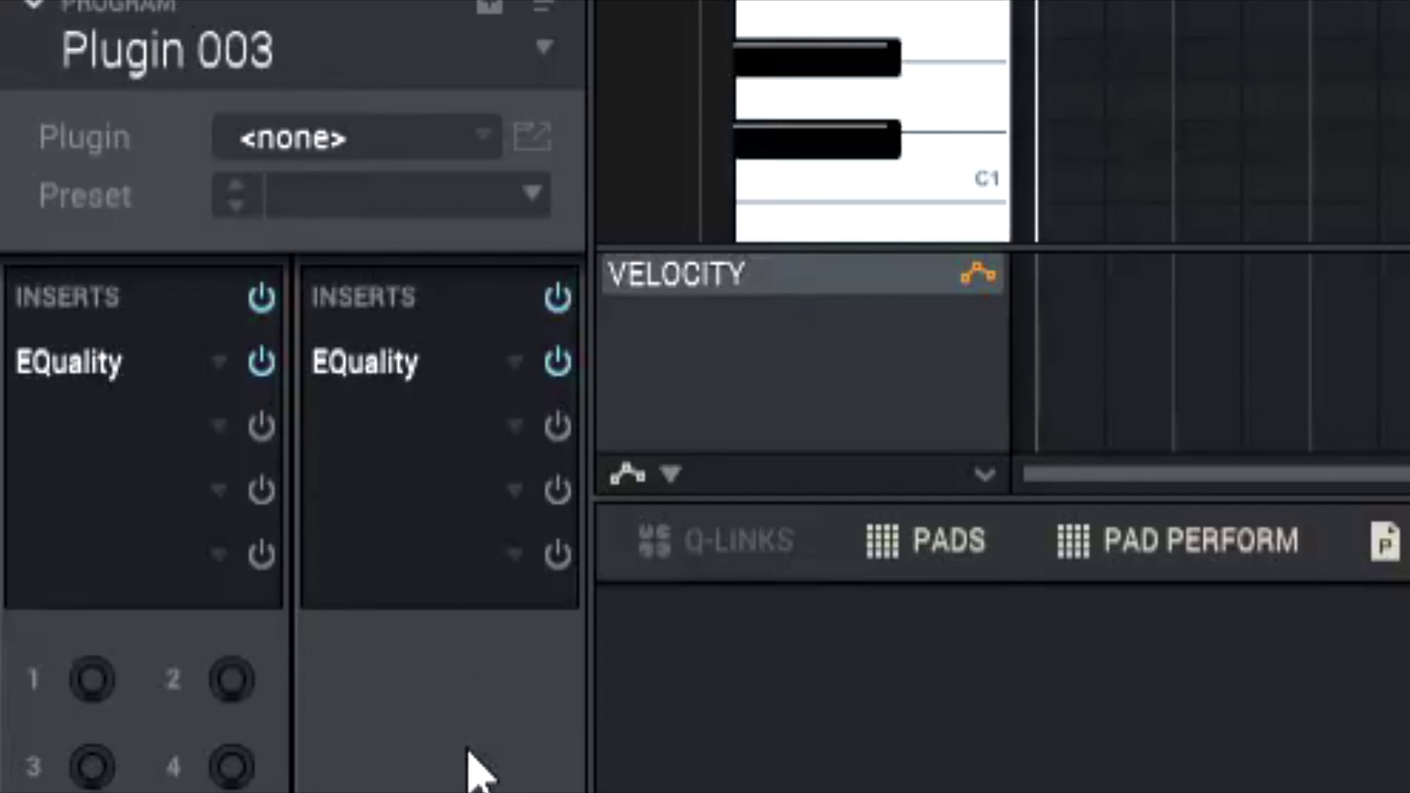
- Load DMGAudio EQuality into the second and third insert slots of Outputs 1/2 and copy the third one across to Plugin 003
{"action": "left_click", "coordinate": [430, 446]}
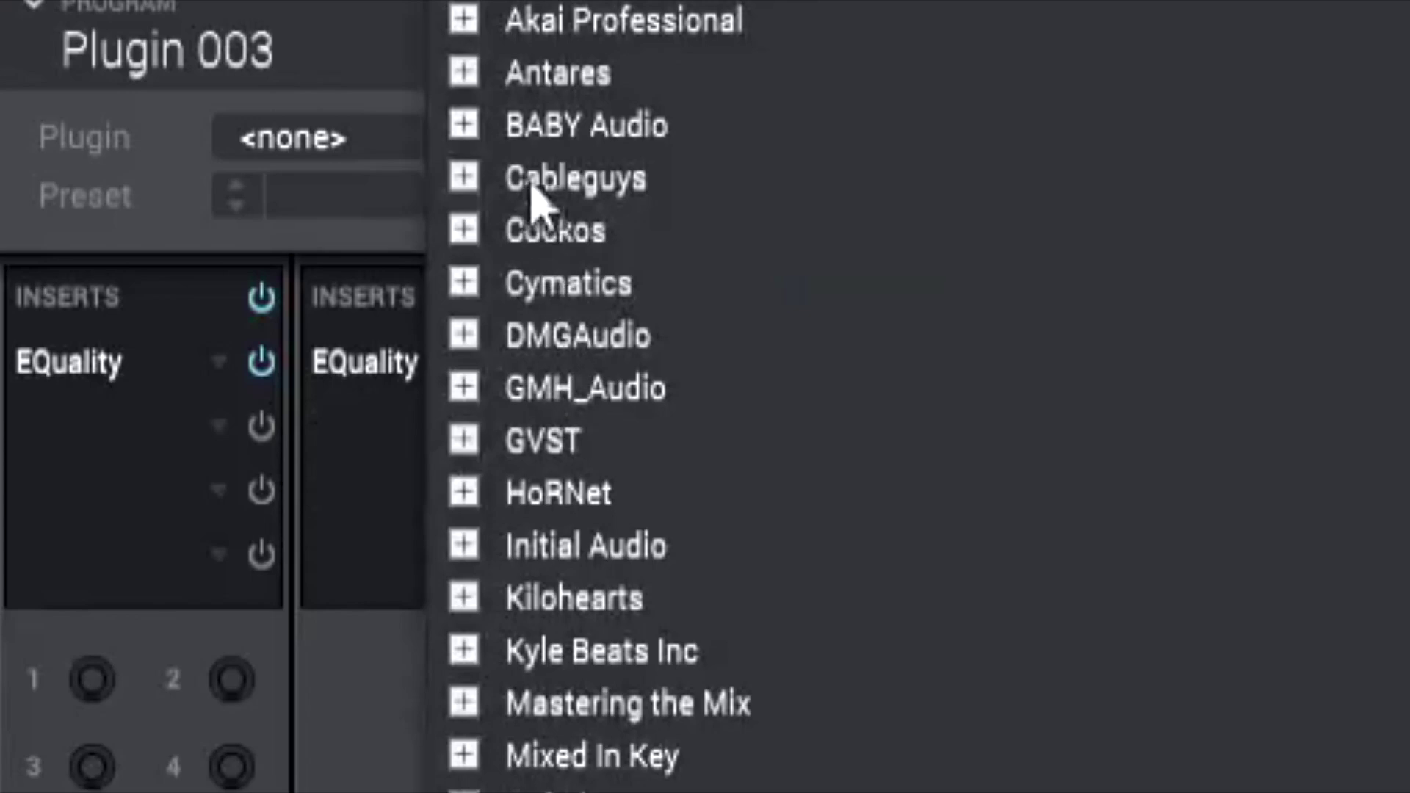
{"action": "left_click", "coordinate": [456, 323]}
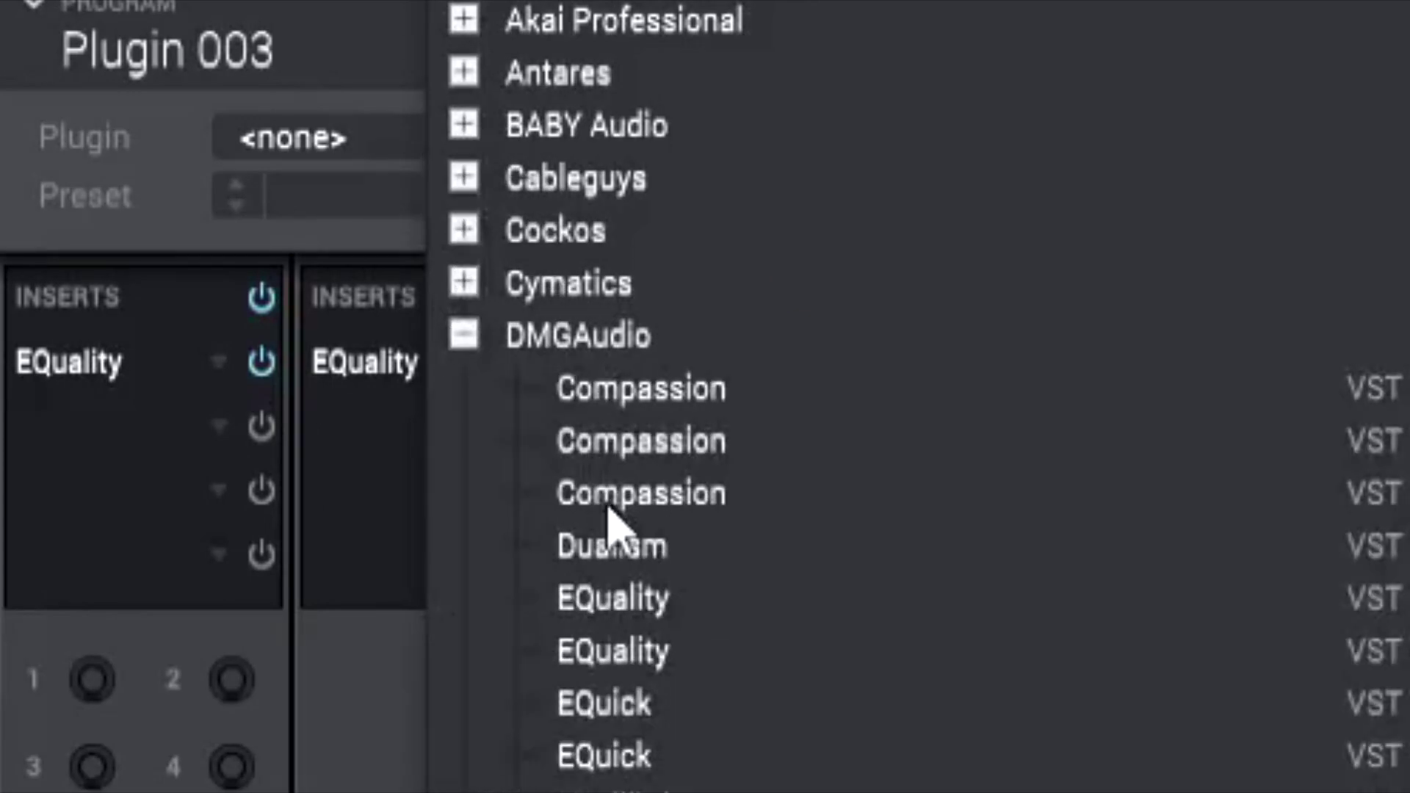
{"action": "left_click", "coordinate": [617, 595]}
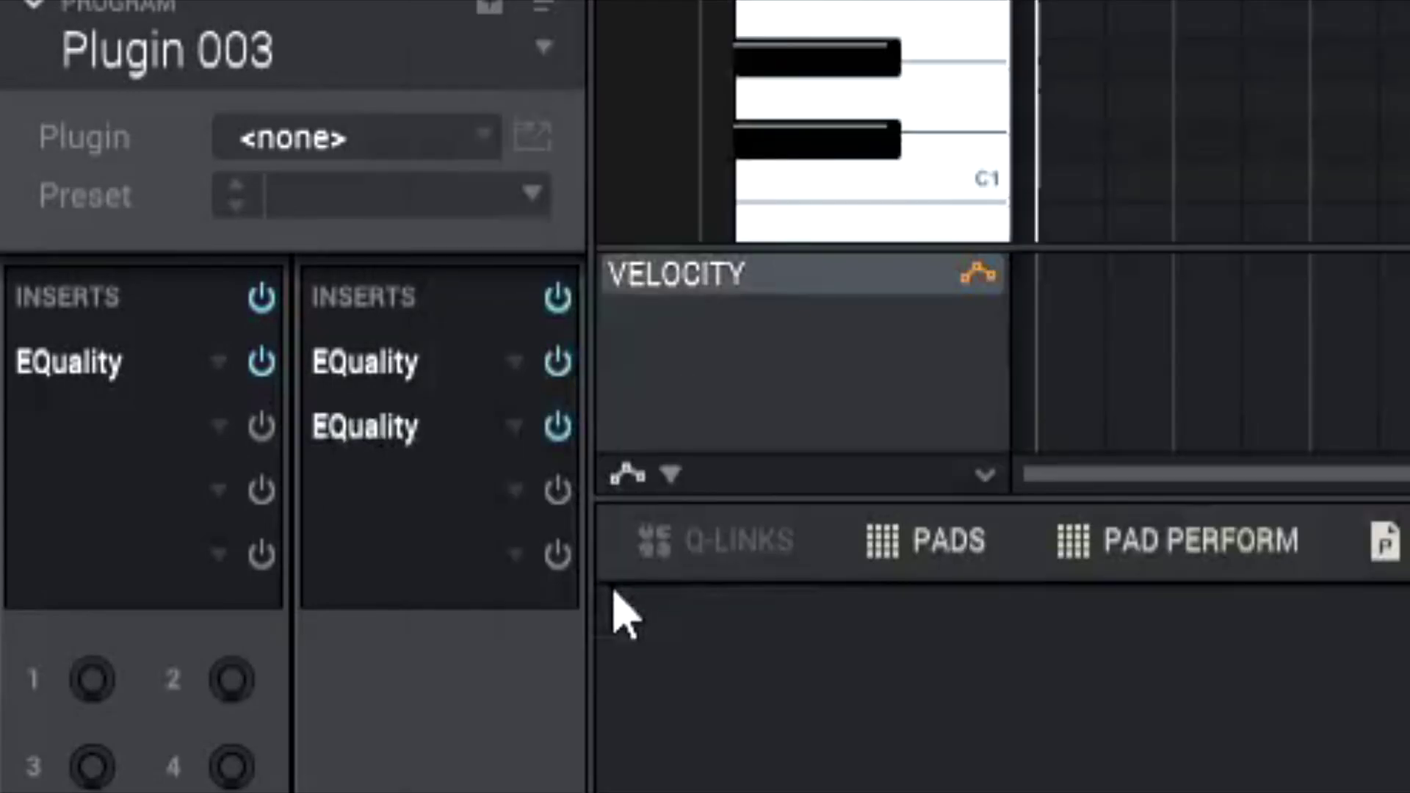
{"action": "left_click", "coordinate": [412, 493]}
{"action": "left_click", "coordinate": [454, 389]}
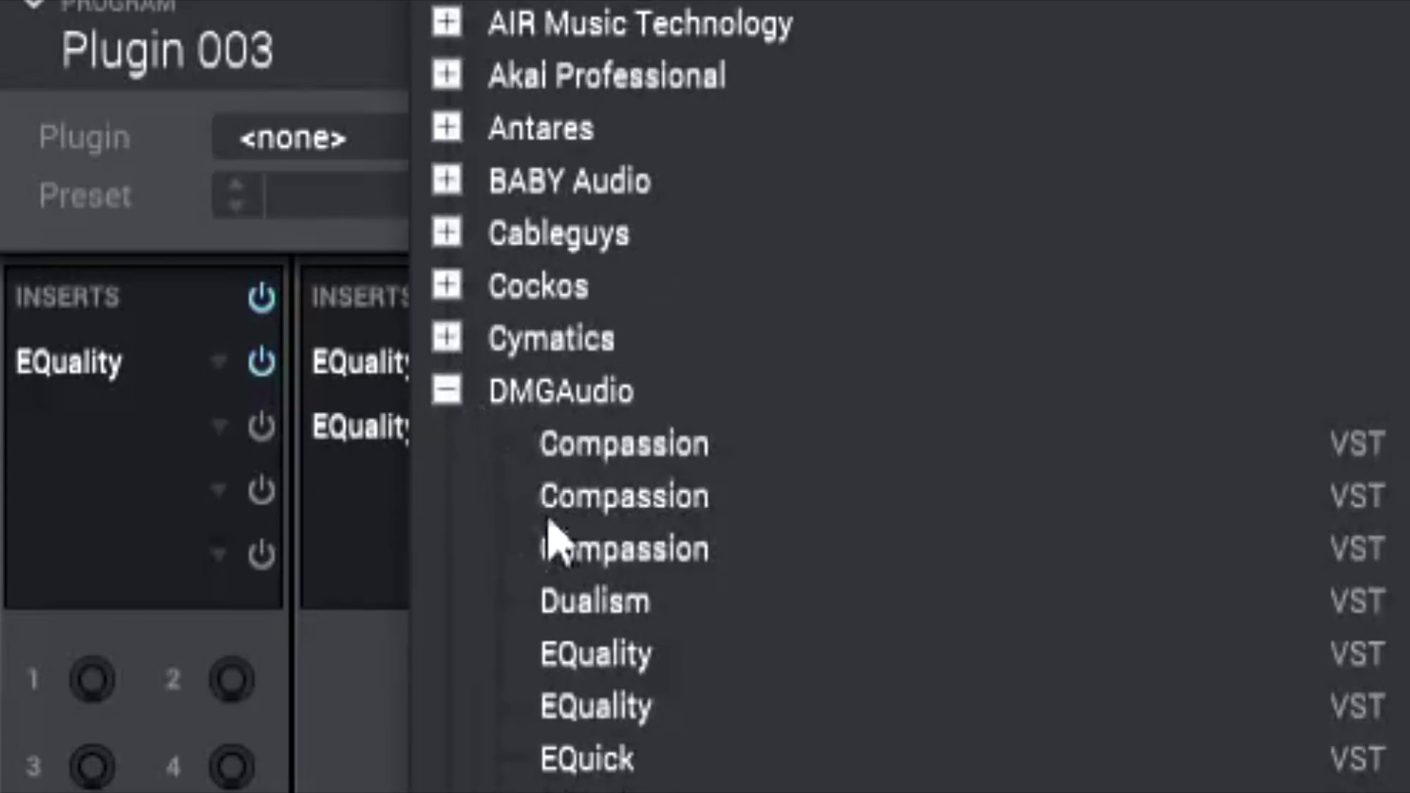
{"action": "left_click", "coordinate": [583, 658]}
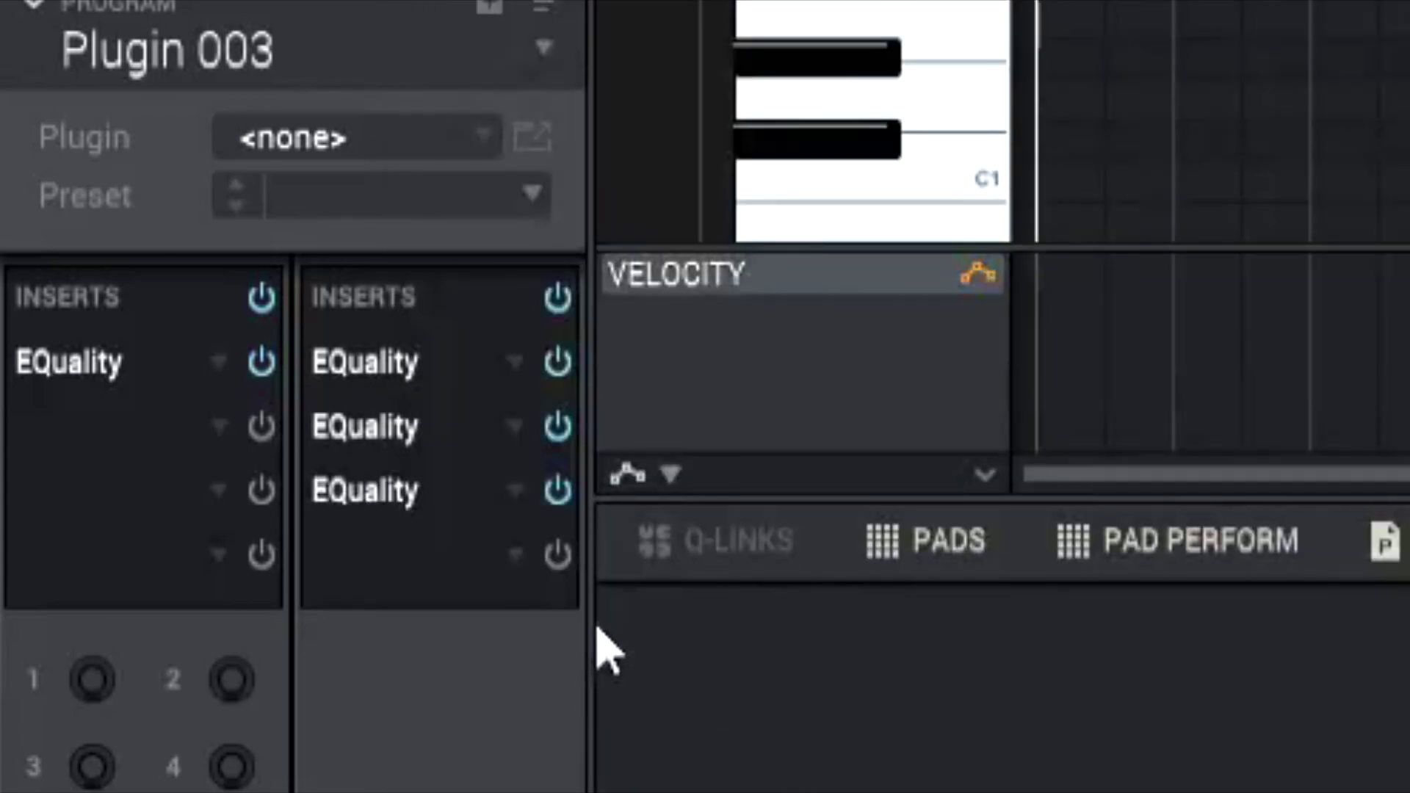
{"action": "left_click_drag", "start_coordinate": [409, 513], "coordinate": [176, 492]}
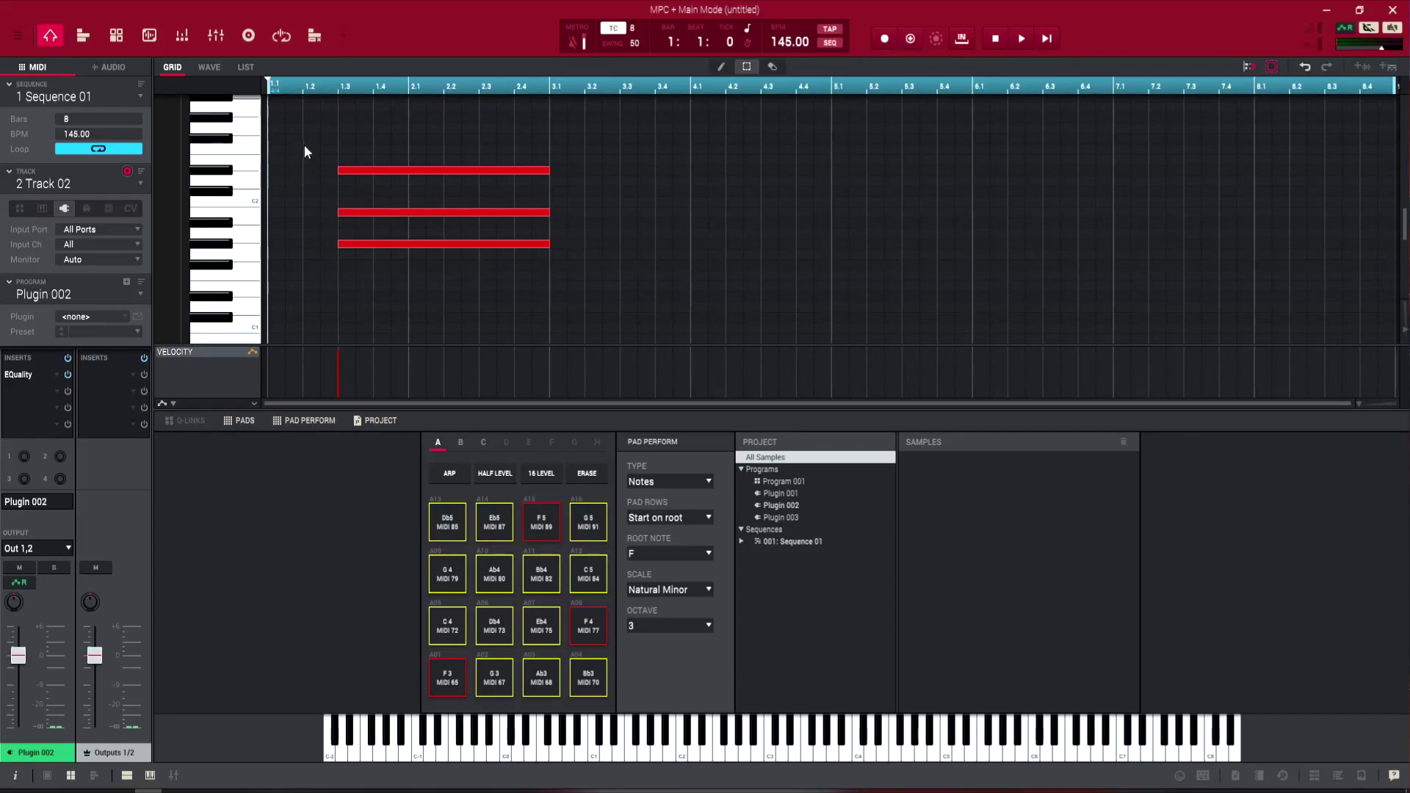
- Select the three long notes starting at 1.3 and duplicate them directly behind the originals at 3.1
{"action": "left_click_drag", "start_coordinate": [325, 126], "coordinate": [425, 301]}
{"action": "key", "text": "e"}
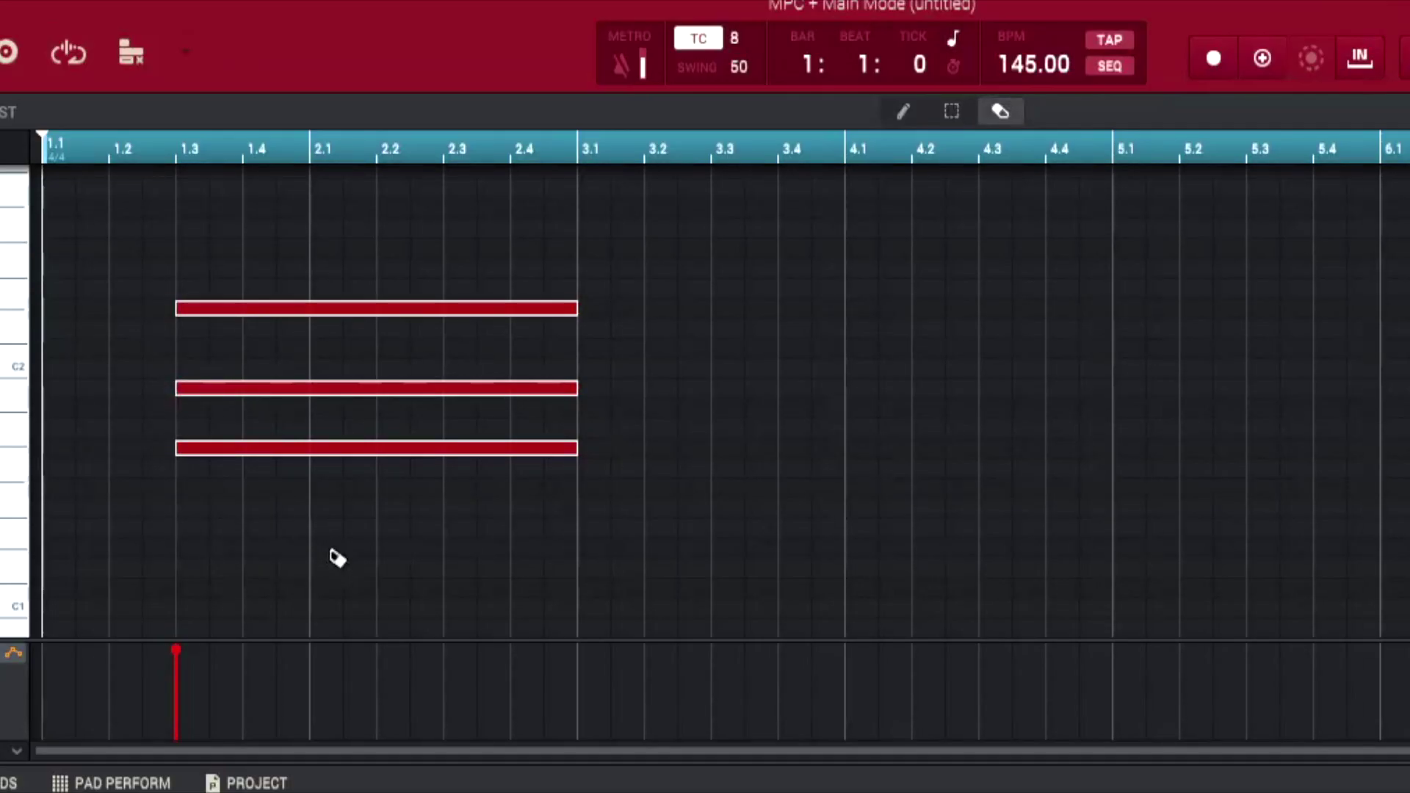
{"action": "key", "text": "ctrl+d"}
{"action": "key", "text": "s"}
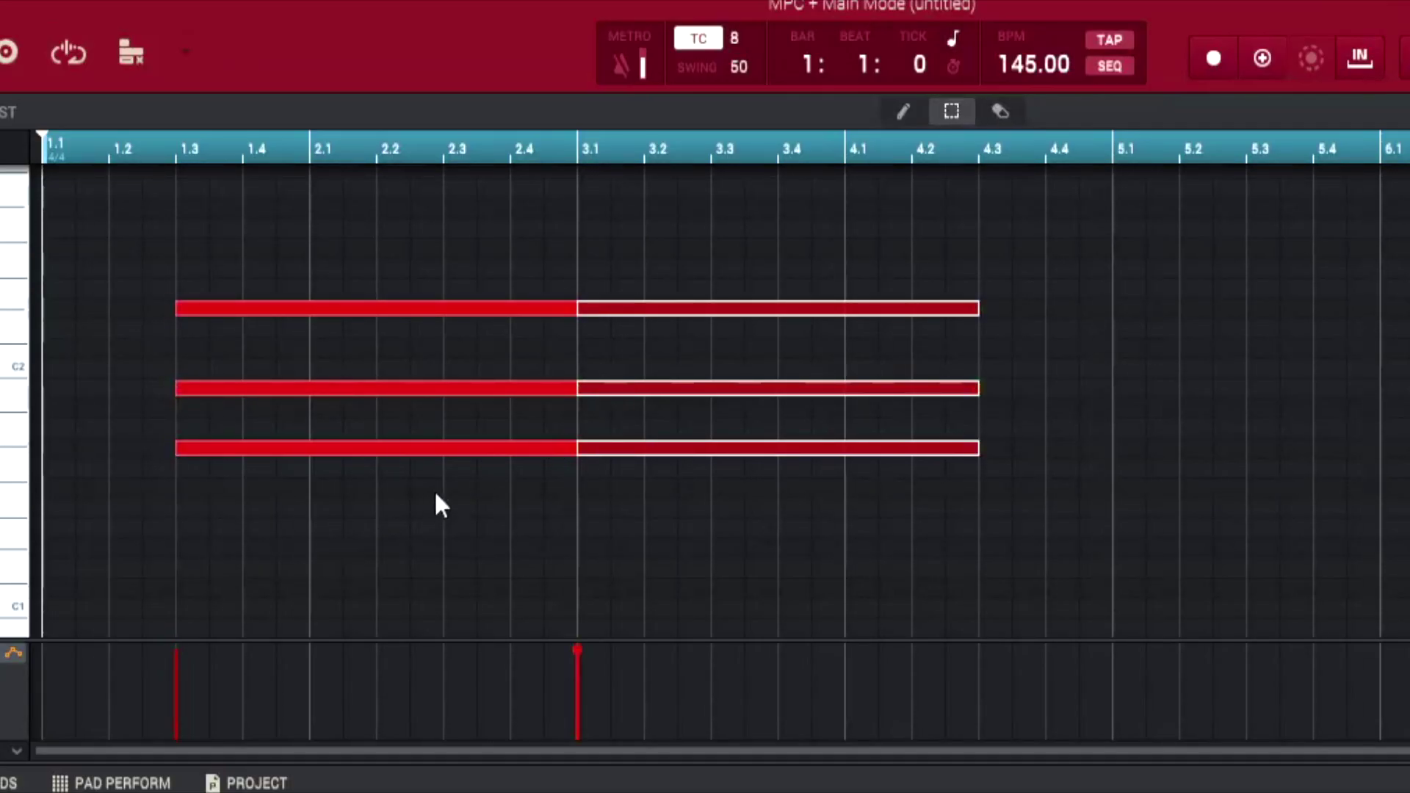
- Duplicate the three-note chord at 3.1 so the copy starts at 4.3, and select the middle chord again
{"action": "left_click_drag", "start_coordinate": [557, 285], "coordinate": [540, 494]}
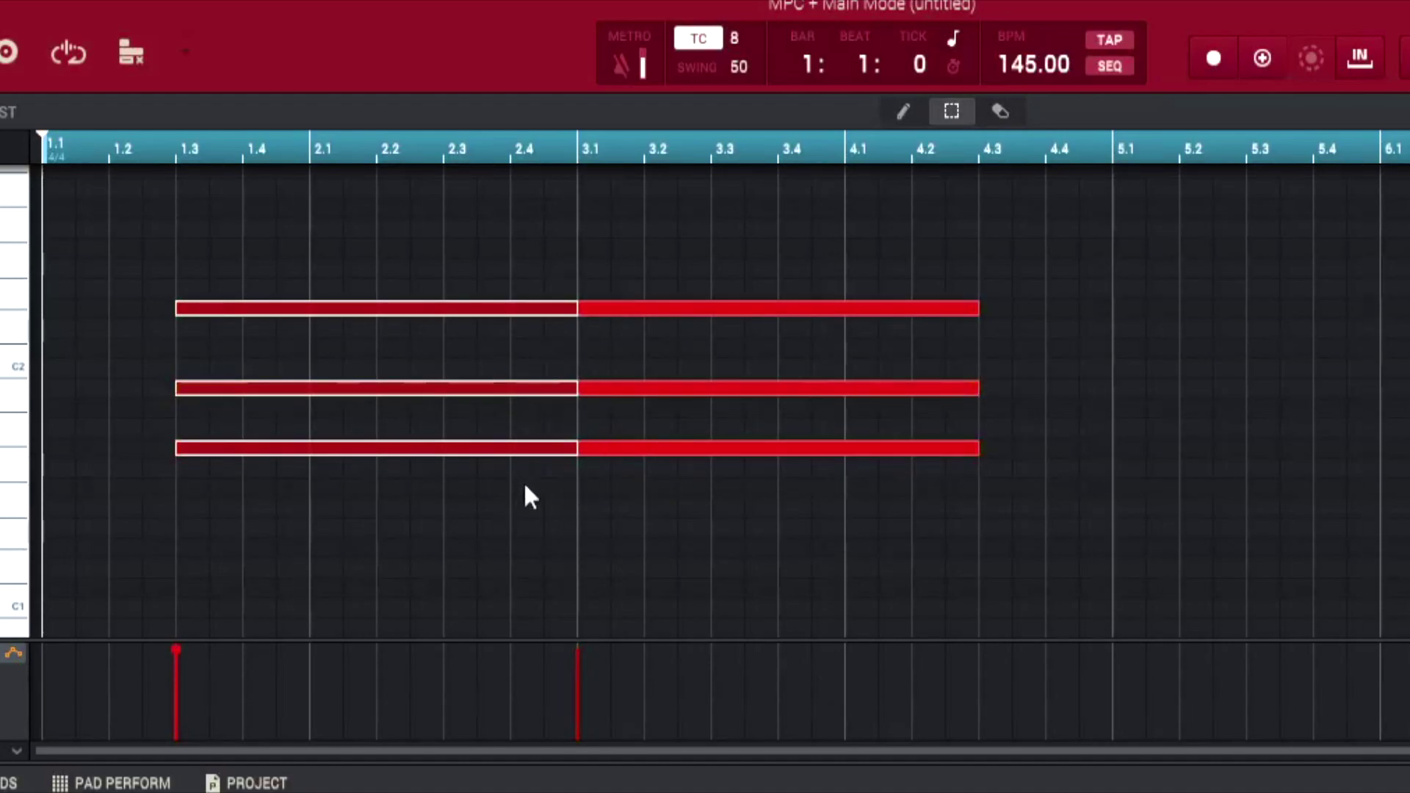
{"action": "left_click_drag", "start_coordinate": [772, 247], "coordinate": [817, 493]}
{"action": "key", "text": "e"}
{"action": "key", "text": "ctrl+d"}
{"action": "key", "text": "s"}
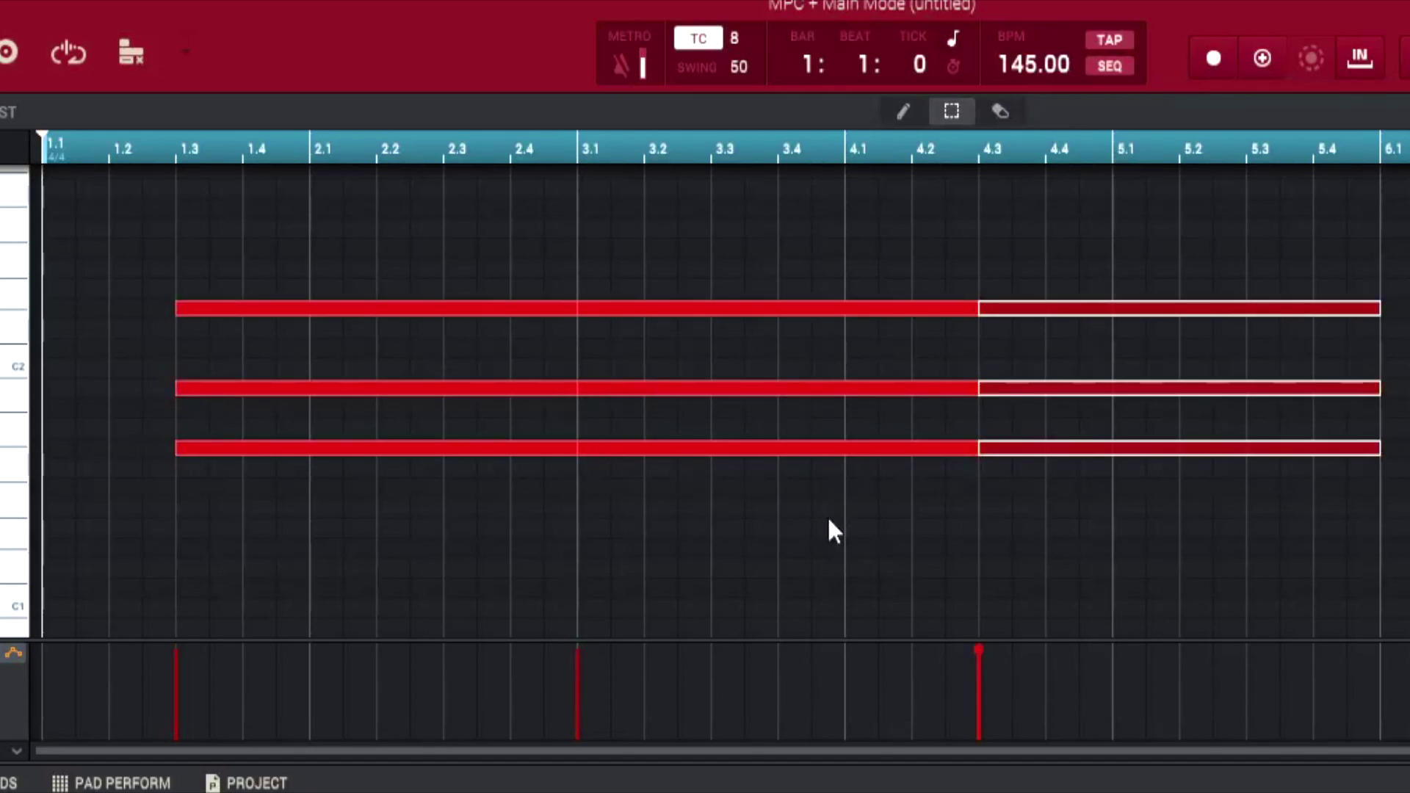
{"action": "left_click_drag", "start_coordinate": [942, 266], "coordinate": [940, 473]}
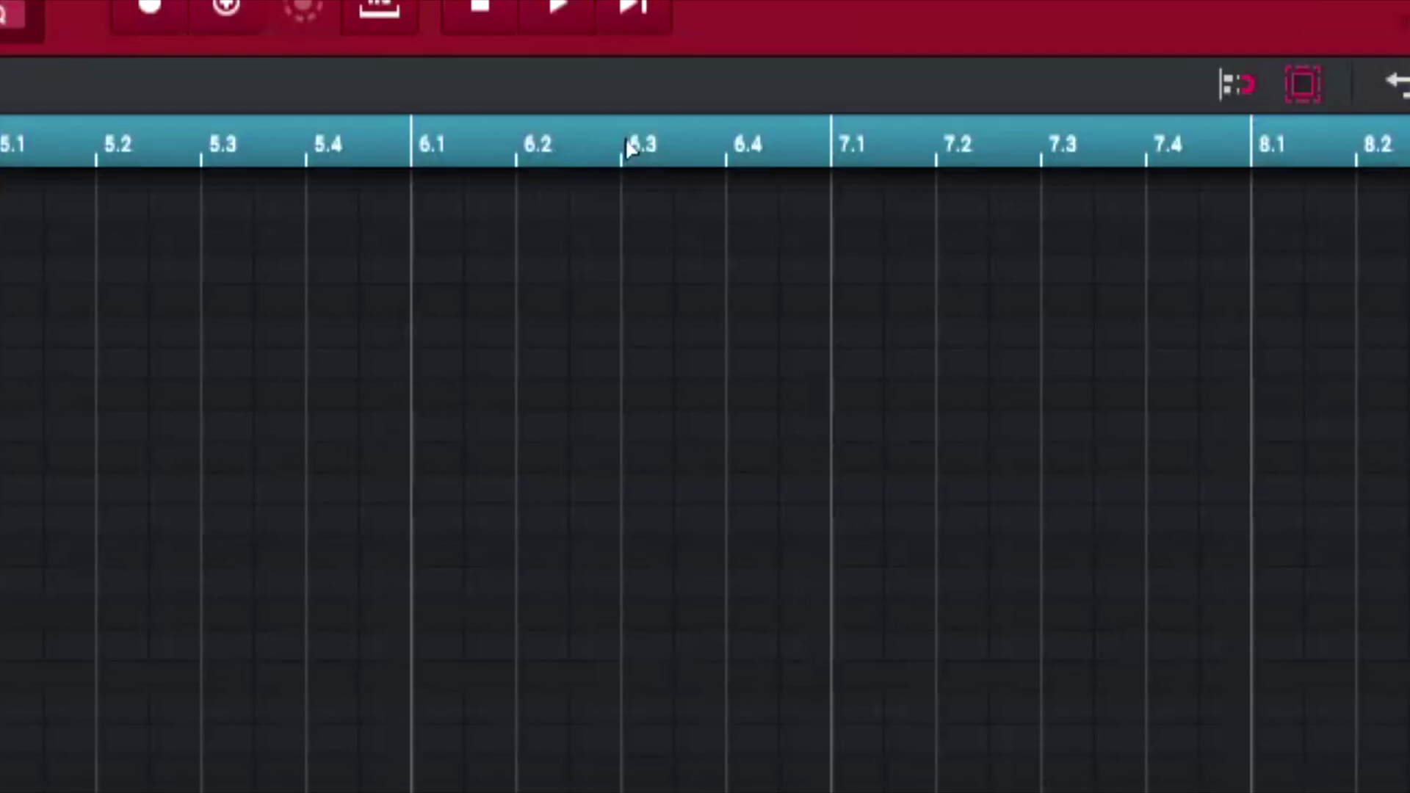
- Copy the three-note chord at 1.3 and paste it at playhead position 6.3
{"action": "left_click", "coordinate": [1044, 87]}
{"action": "left_click_drag", "start_coordinate": [400, 164], "coordinate": [315, 354]}
{"action": "key", "text": "e"}
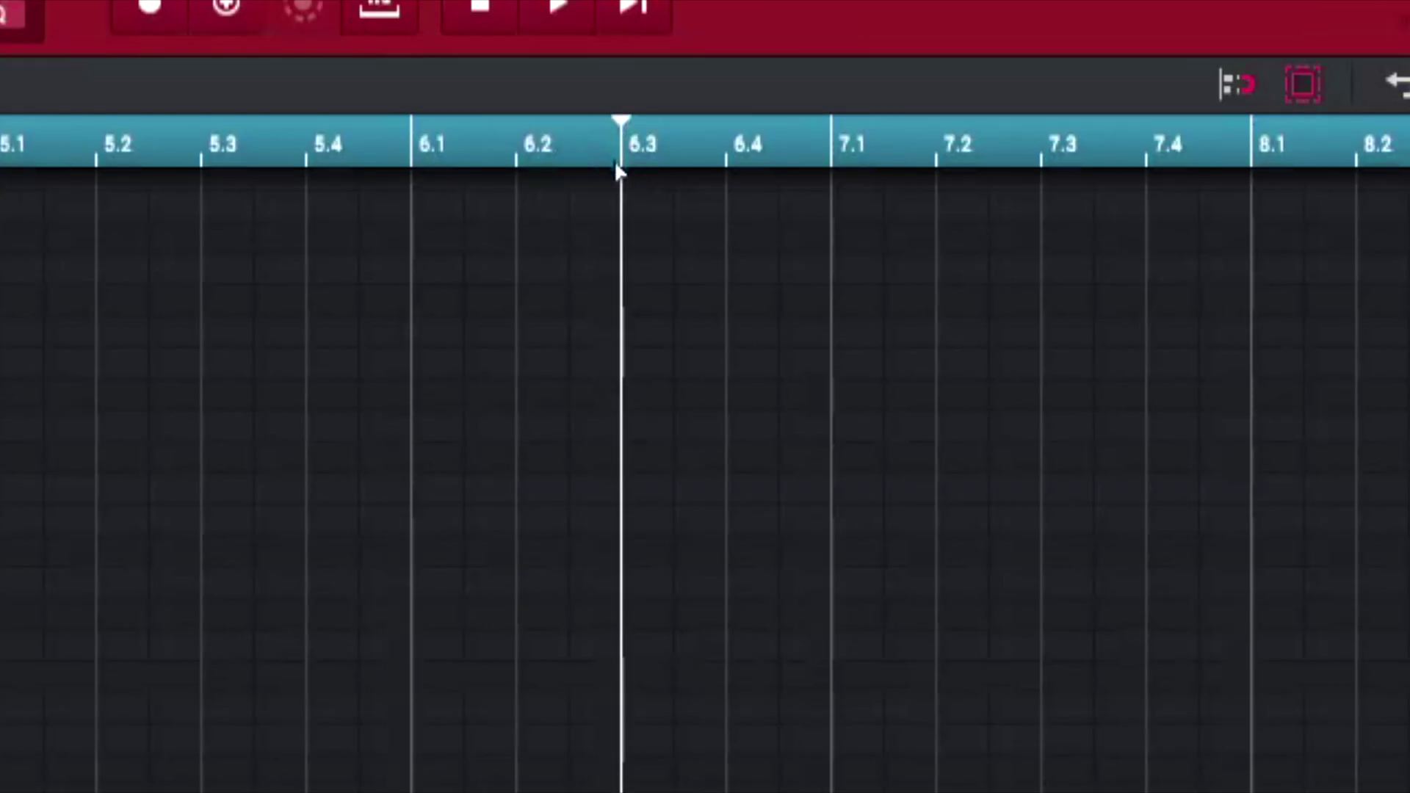
{"action": "key", "text": "ctrl+c"}
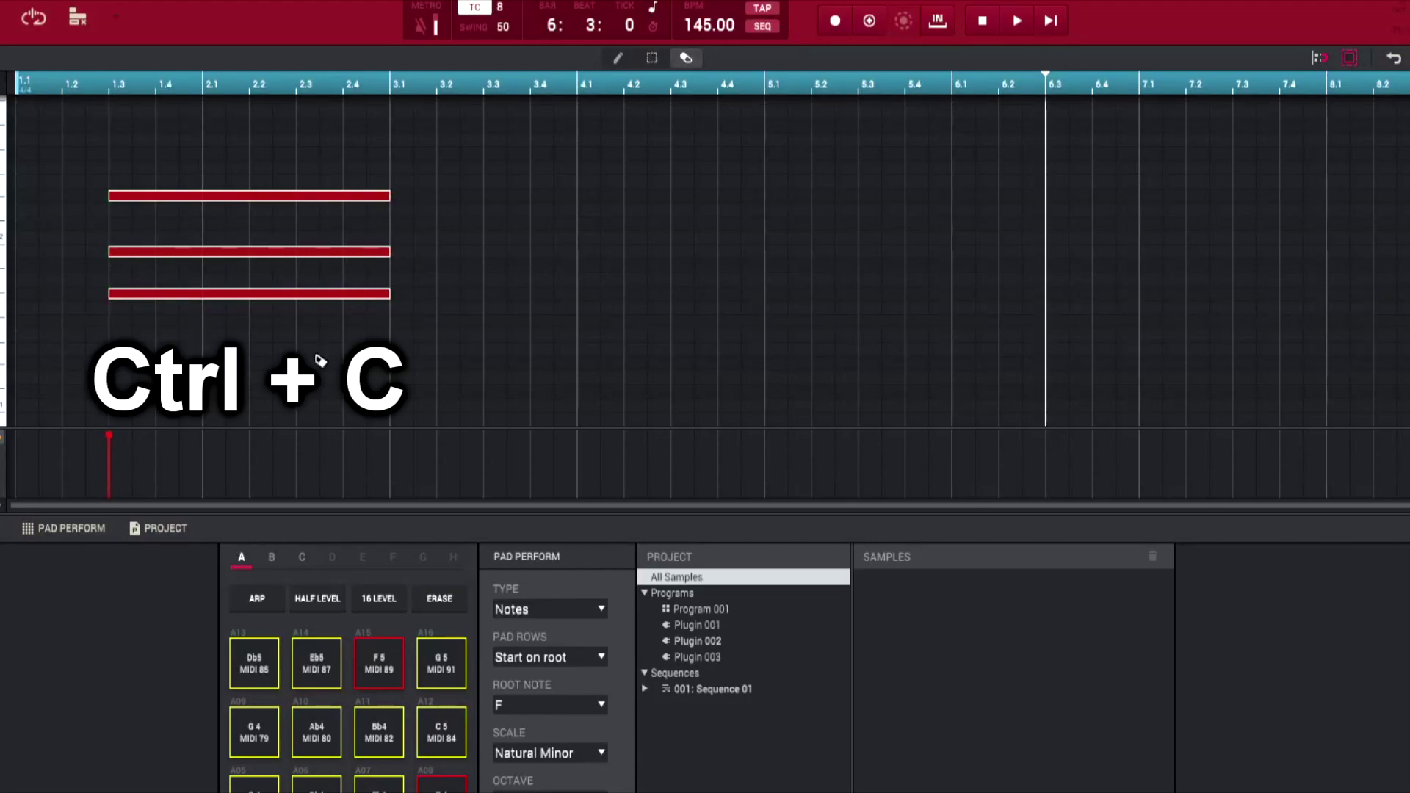
{"action": "key", "text": "ctrl+v"}
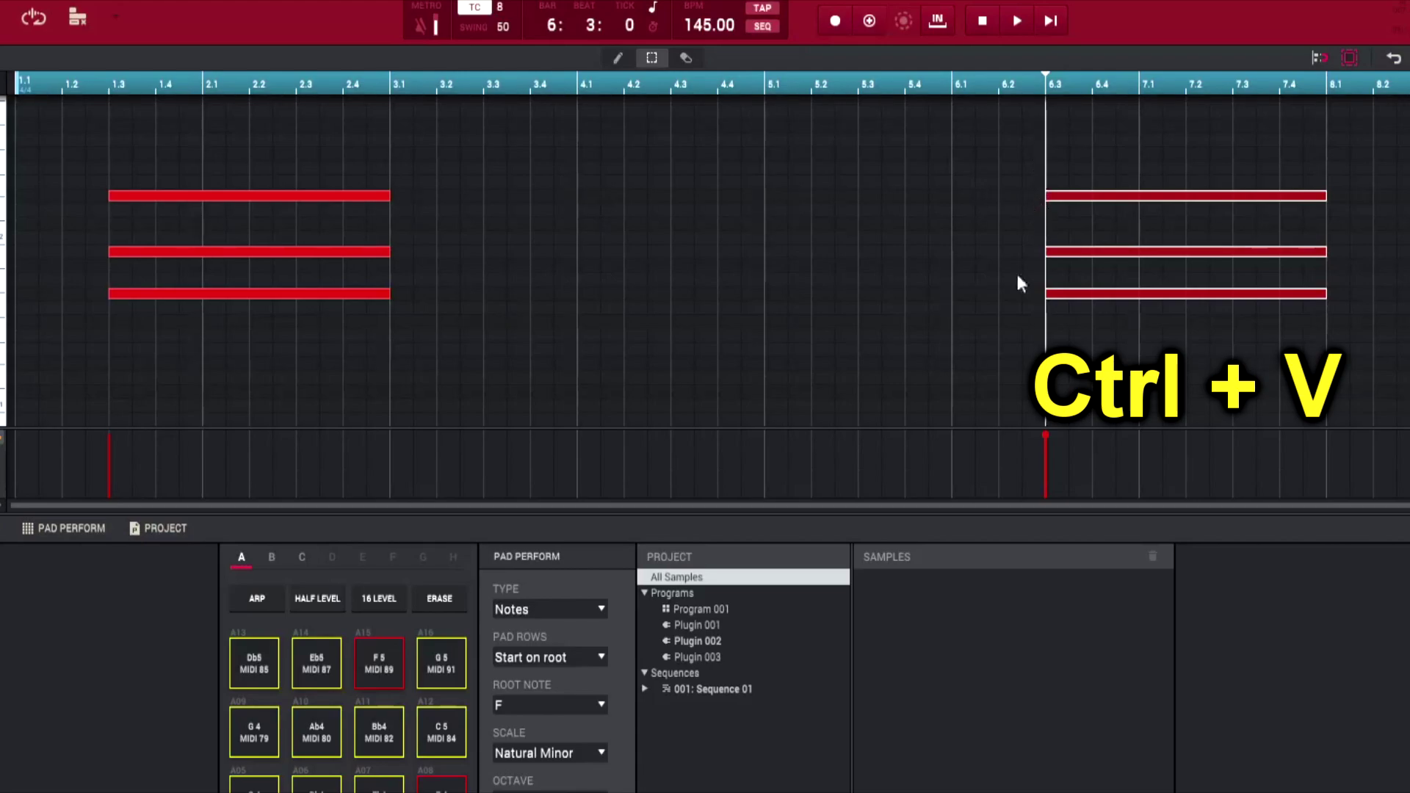
- Select the pasted chord, set the playhead to 4.2 and paste the copied chord there
{"action": "left_click_drag", "start_coordinate": [1111, 147], "coordinate": [1126, 330]}
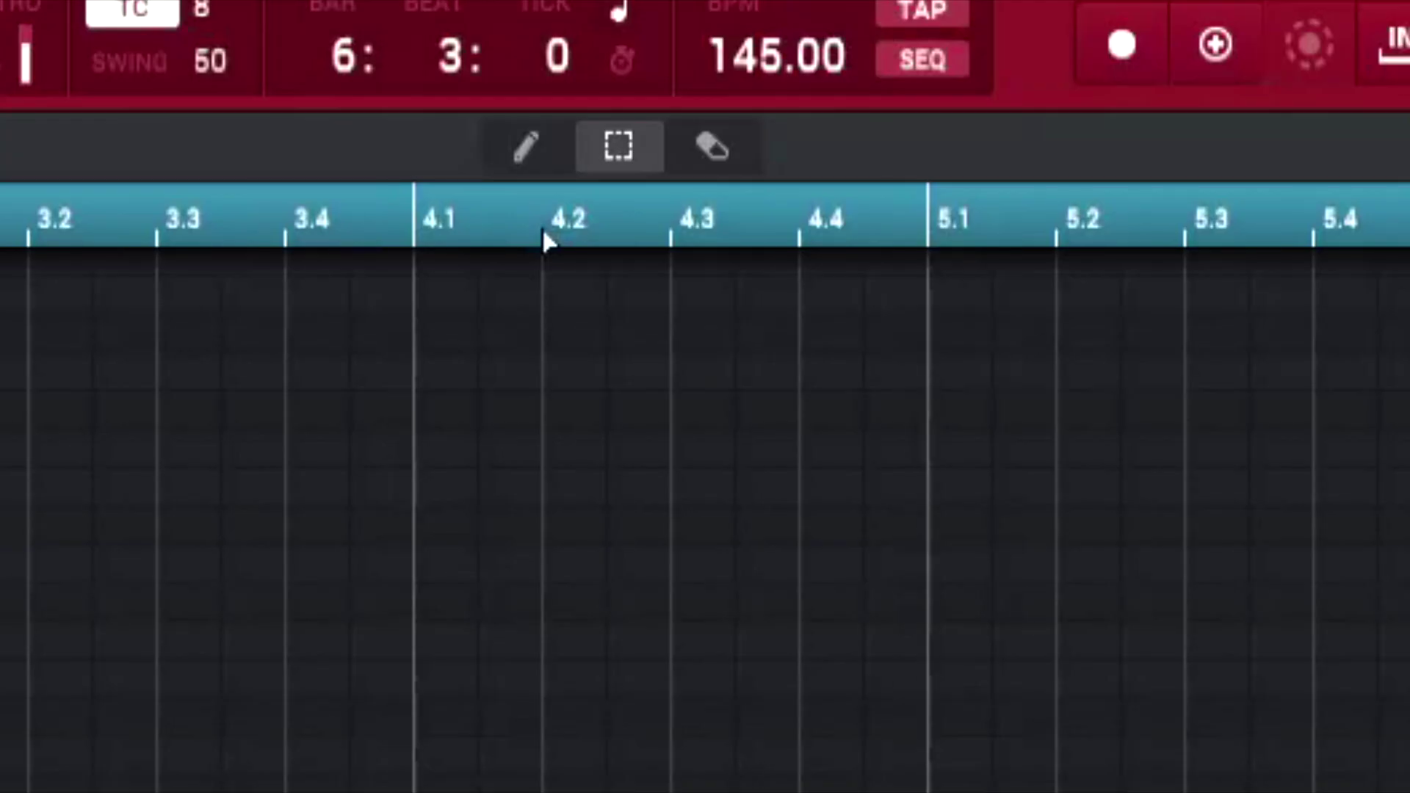
{"action": "left_click", "coordinate": [626, 91]}
{"action": "key", "text": "e"}
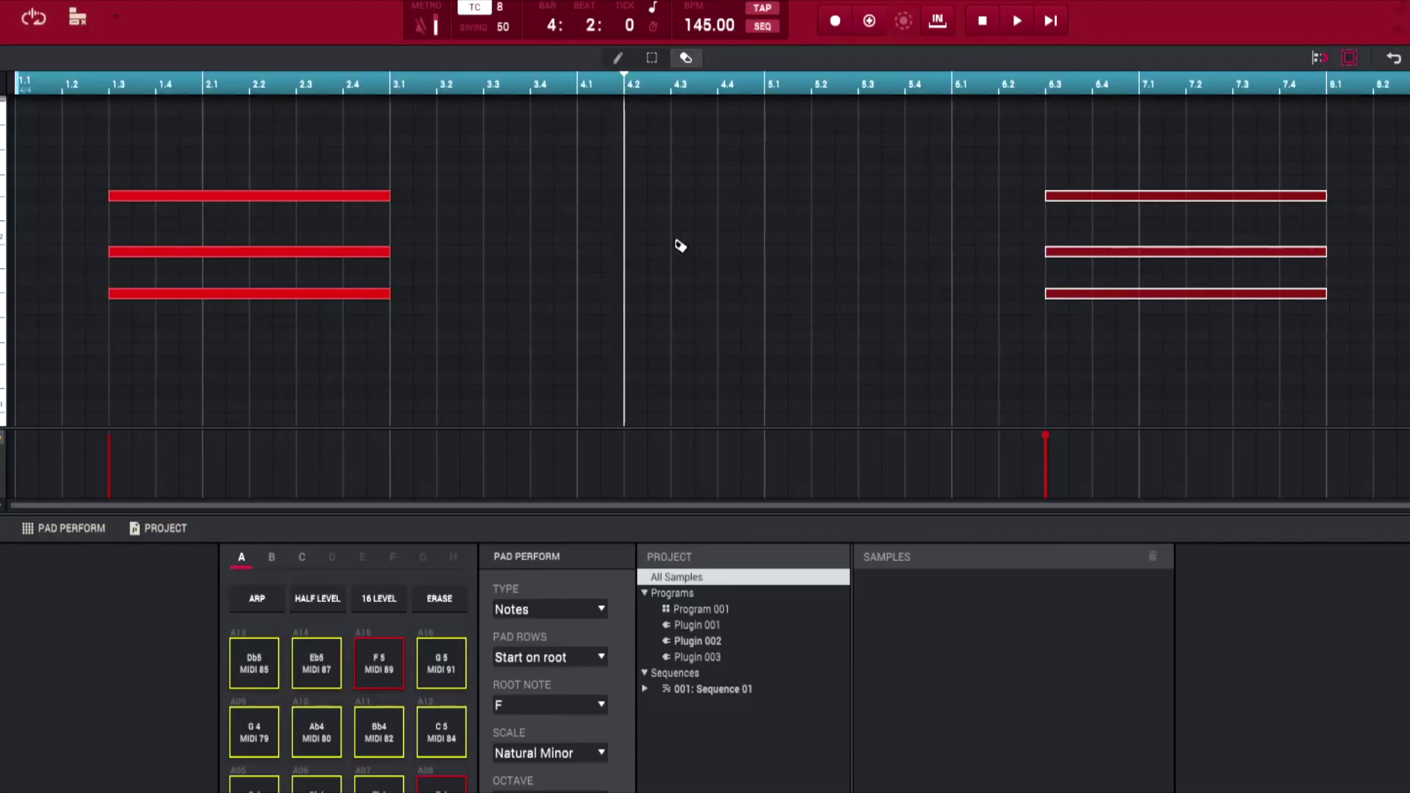
{"action": "key", "text": "ctrl+v"}
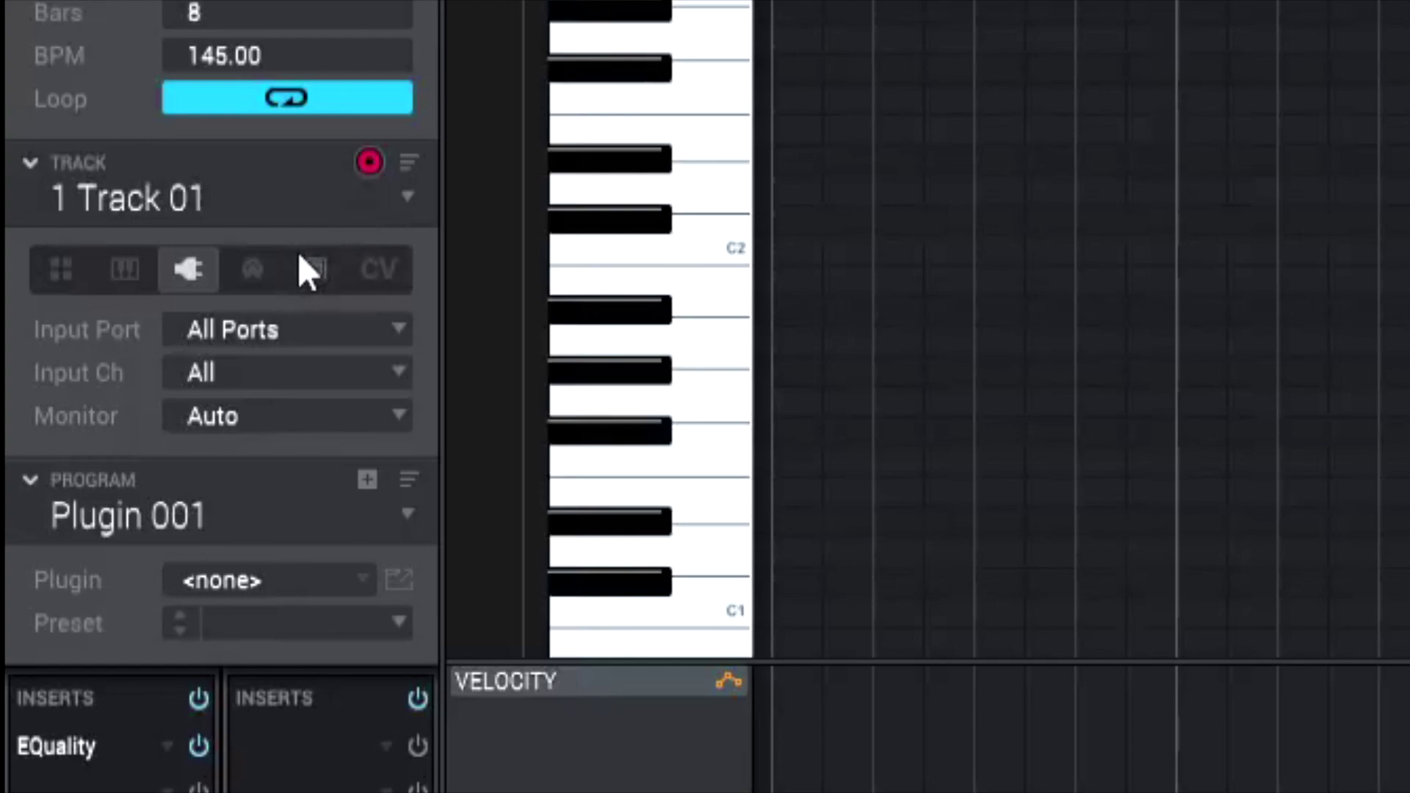
- View the track list and cycle forward from Track 01 to Track 03 and back to Track 01
{"action": "left_click", "coordinate": [409, 203]}
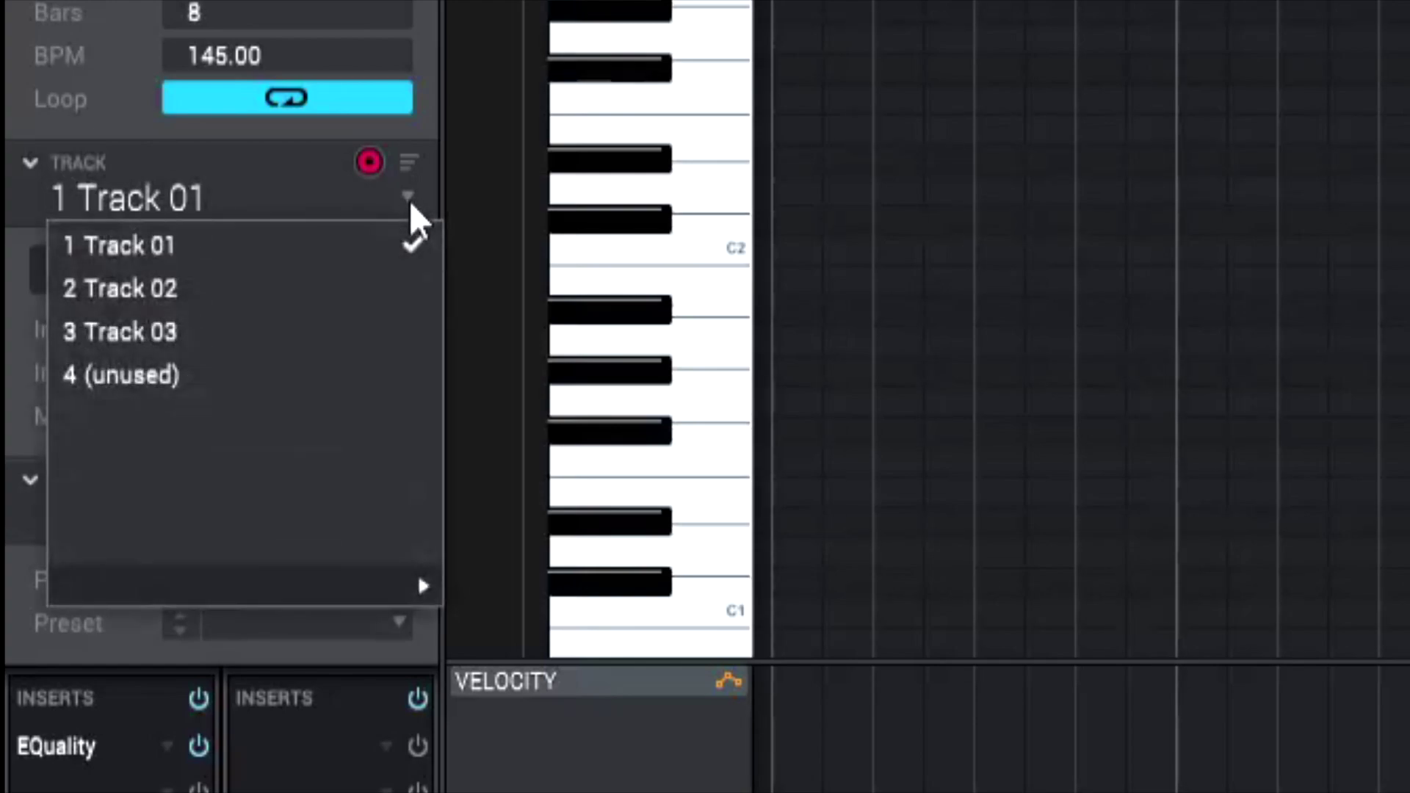
{"action": "left_click", "coordinate": [413, 204]}
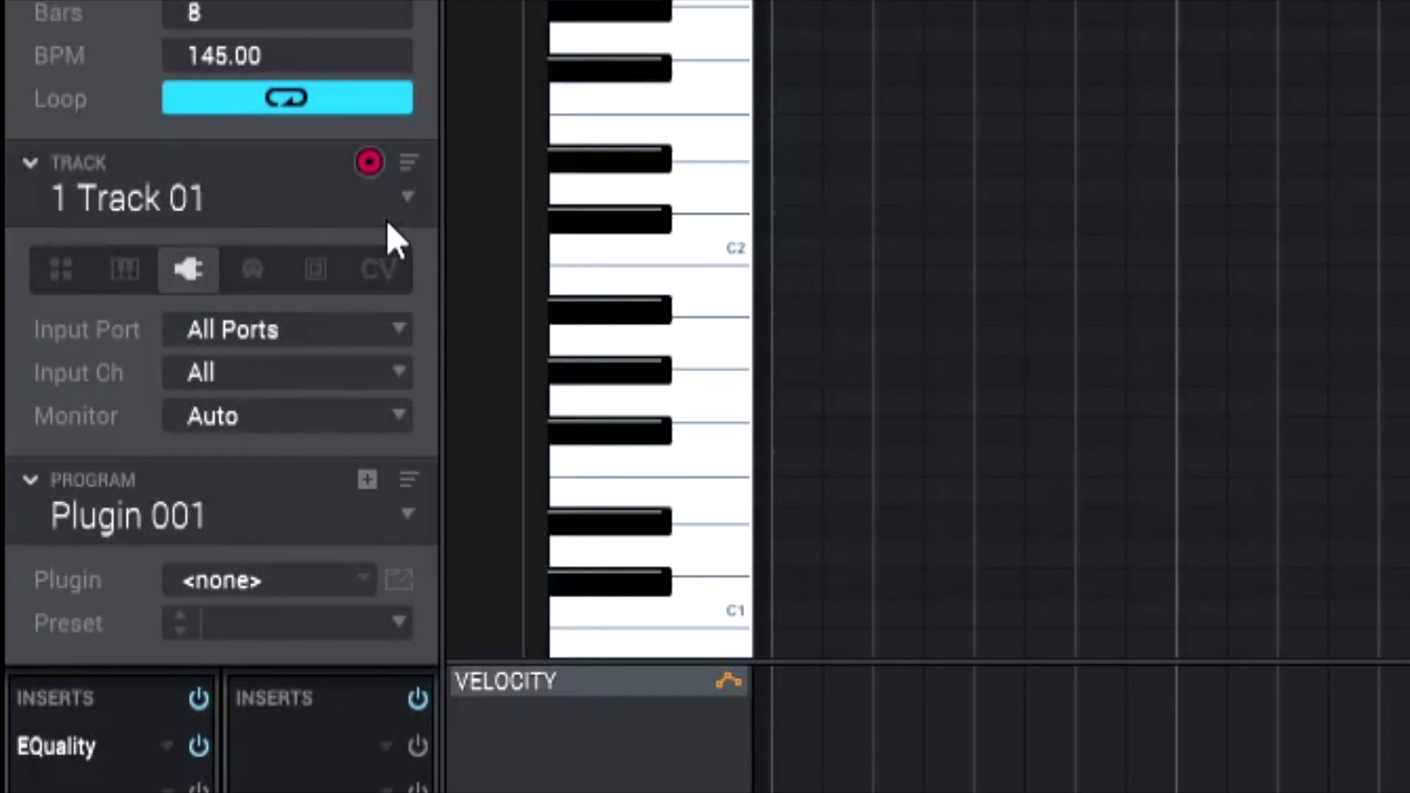
{"action": "key", "text": "ctrl+bracketright"}
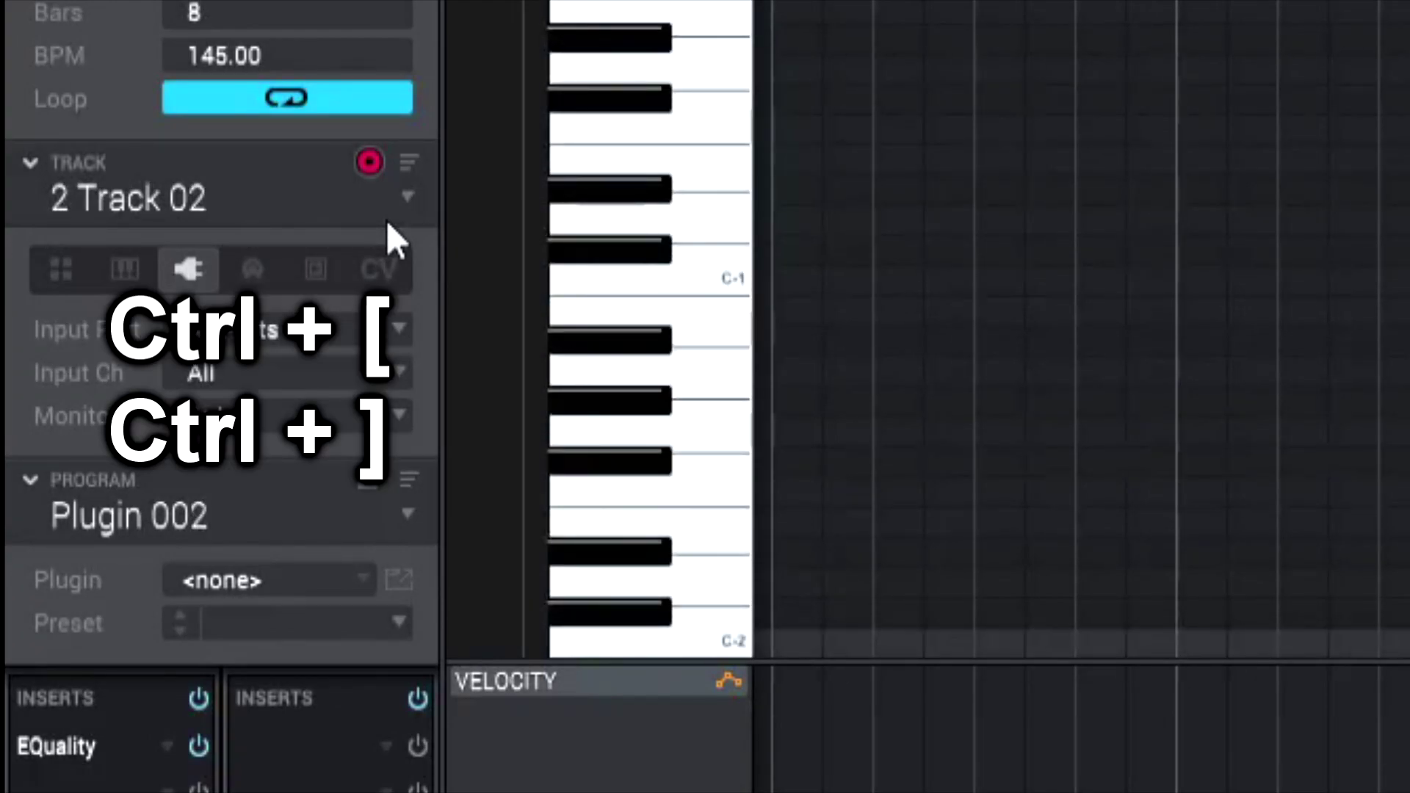
{"action": "key", "text": "ctrl+bracketright"}
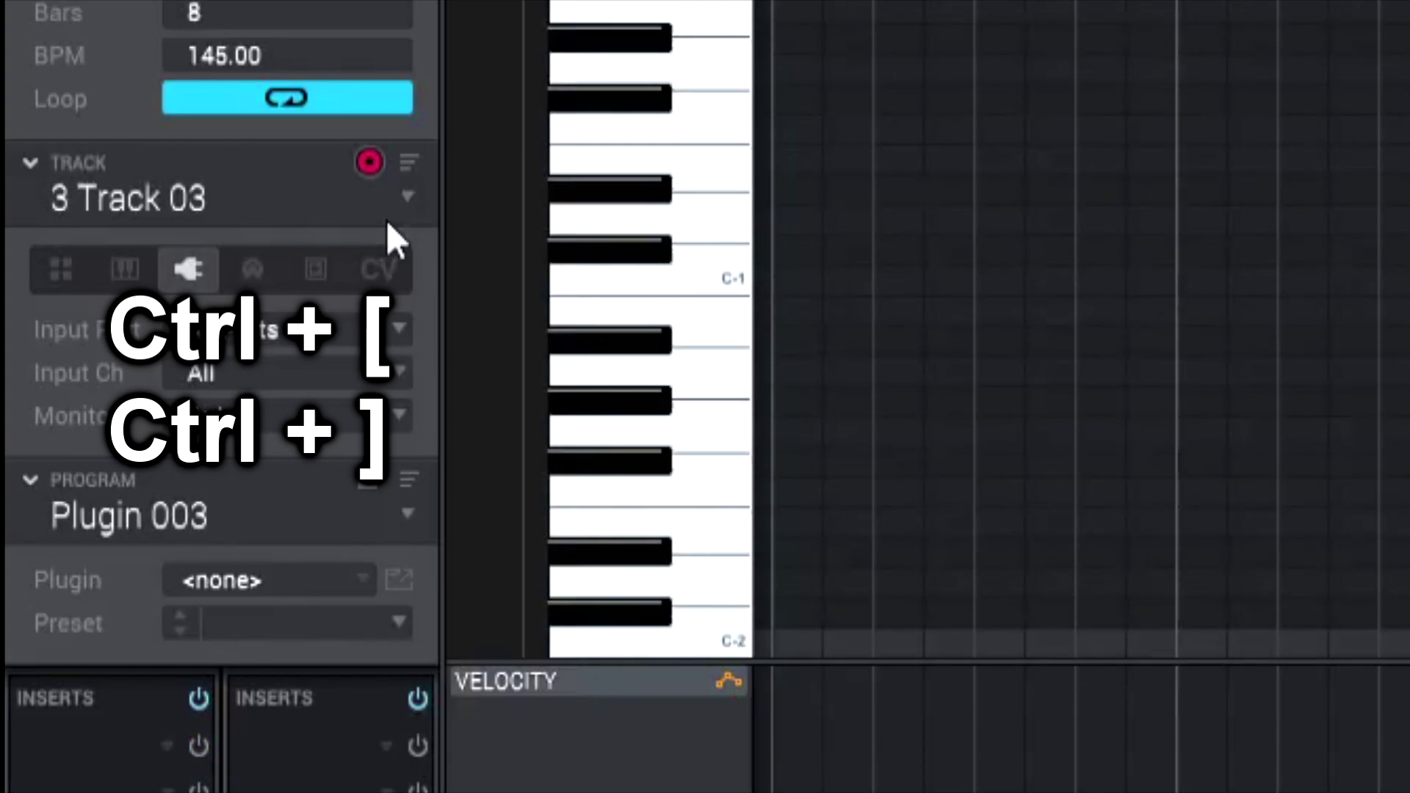
{"action": "key", "text": "ctrl+bracketleft"}
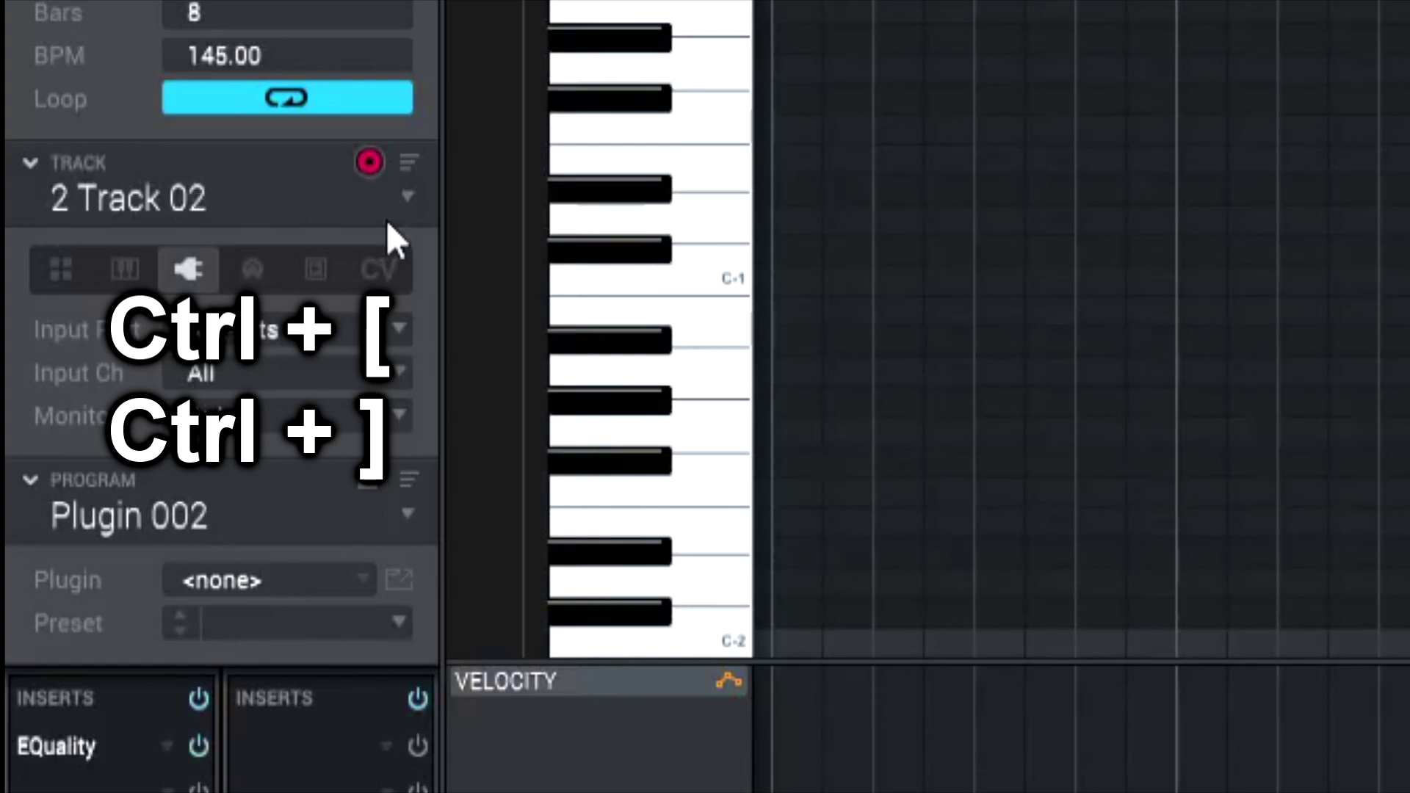
{"action": "key", "text": "ctrl+bracketleft"}
{"action": "key", "text": "ctrl+bracketright"}
{"action": "key", "text": "ctrl+bracketright"}
{"action": "key", "text": "ctrl+bracketleft"}
{"action": "key", "text": "ctrl+bracketleft"}
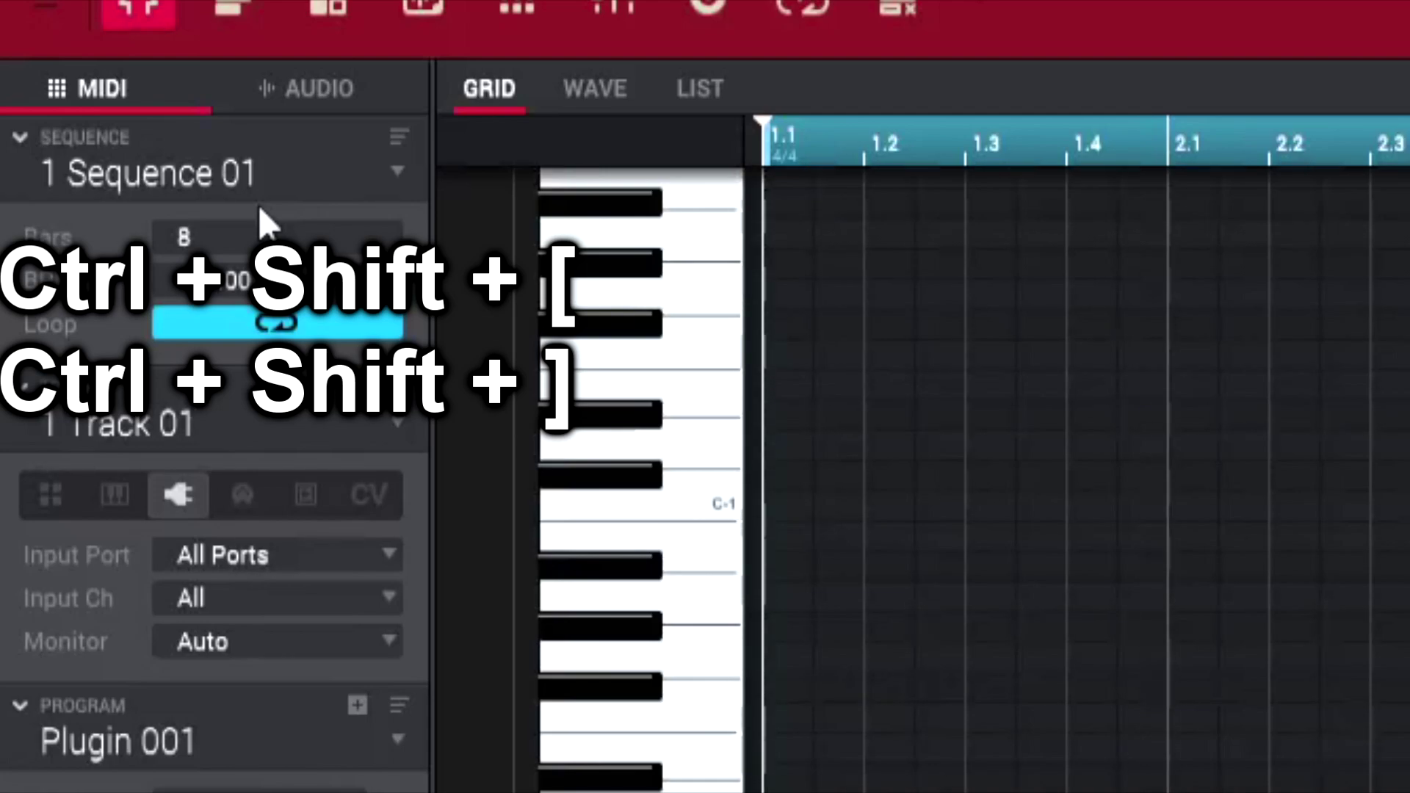
- Cycle two sequences forward from Sequence 01 and back again
{"action": "key", "text": "ctrl+shift+bracketright"}
{"action": "key", "text": "ctrl+shift+bracketright"}
{"action": "key", "text": "ctrl+shift+bracketleft"}
{"action": "key", "text": "ctrl+shift+bracketleft"}
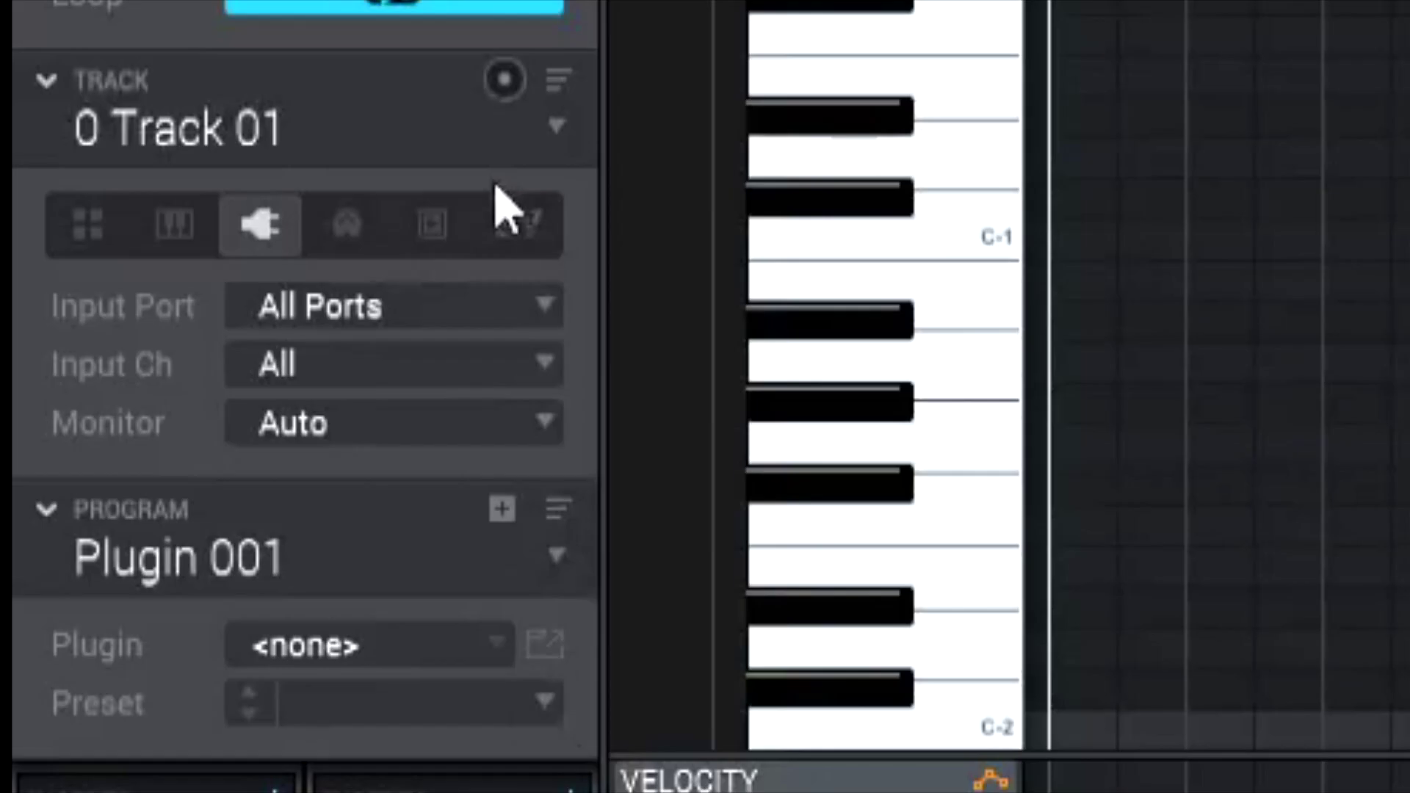
- Try to rename Track 01 in Main Mode, switch to Track 02 and open its name for editing
{"action": "double_click", "coordinate": [239, 128]}
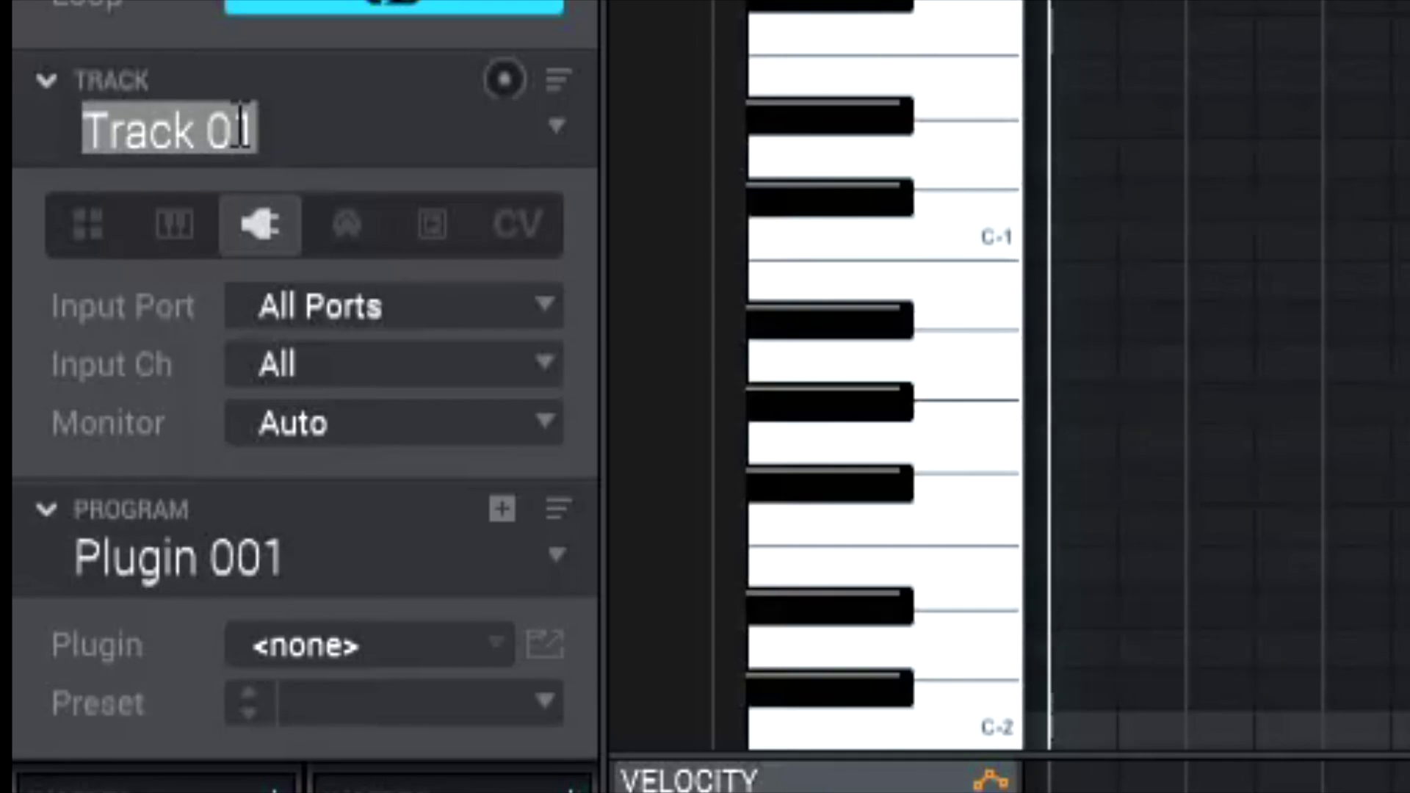
{"action": "type", "text": "0"}
{"action": "left_click", "coordinate": [567, 127]}
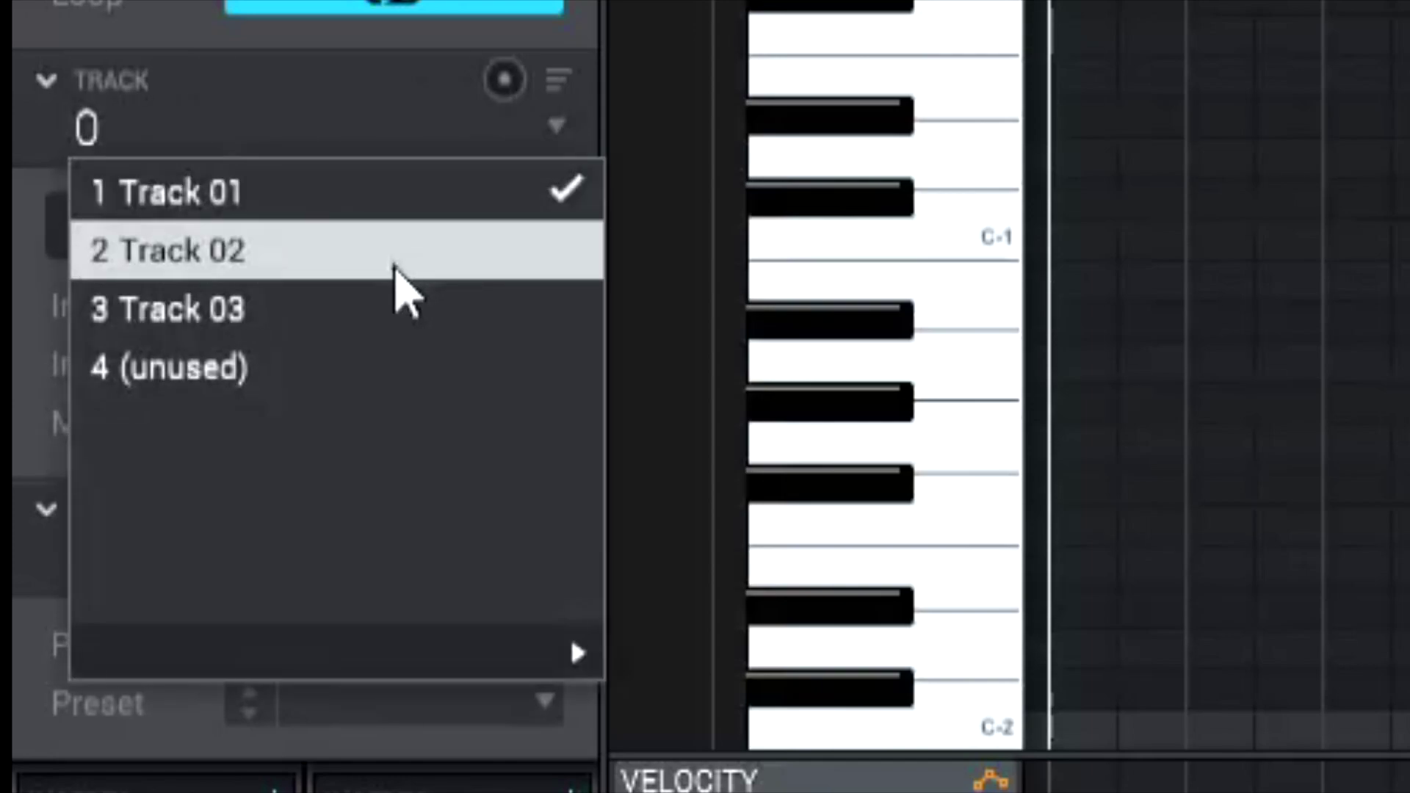
{"action": "left_click", "coordinate": [365, 254]}
{"action": "double_click", "coordinate": [230, 140]}
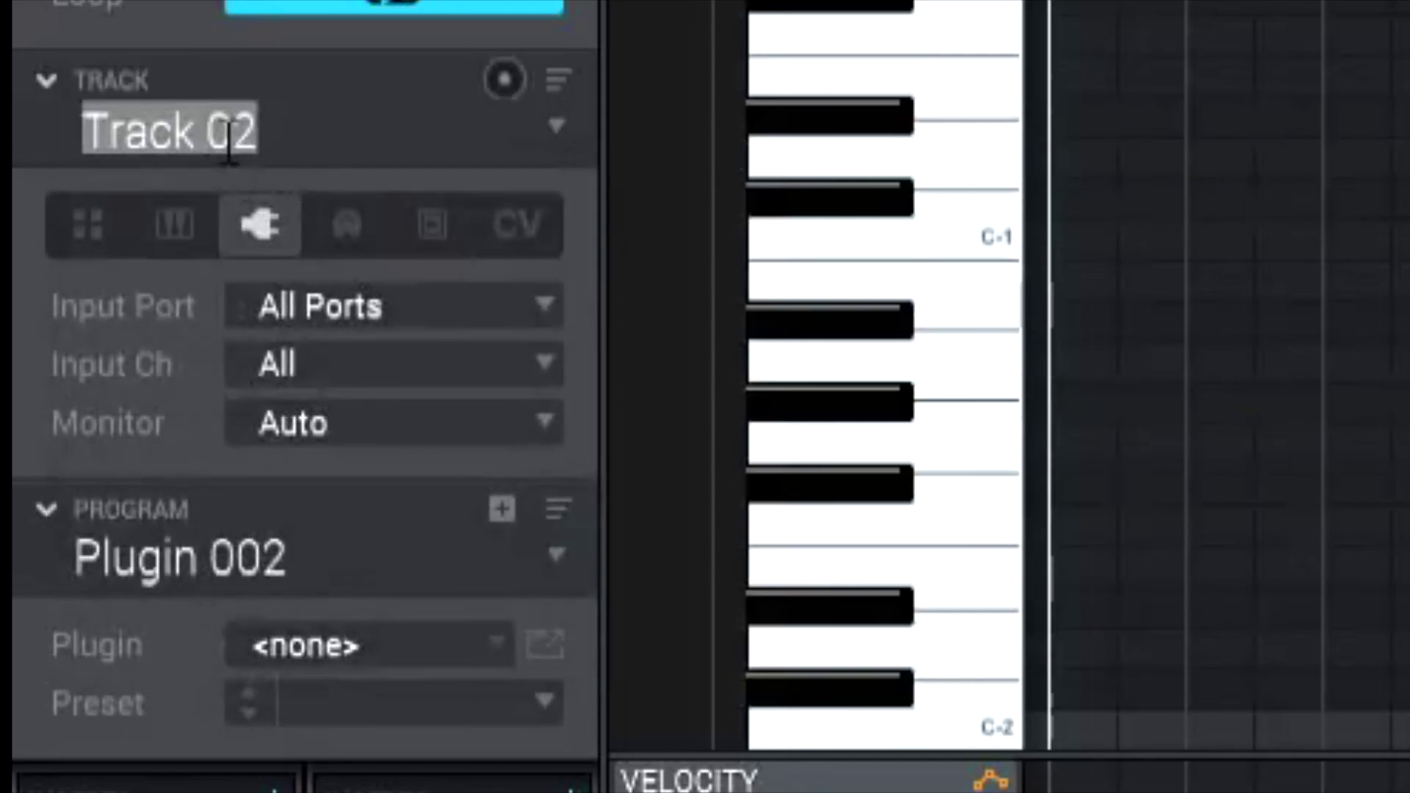
{"action": "key", "text": "Return"}
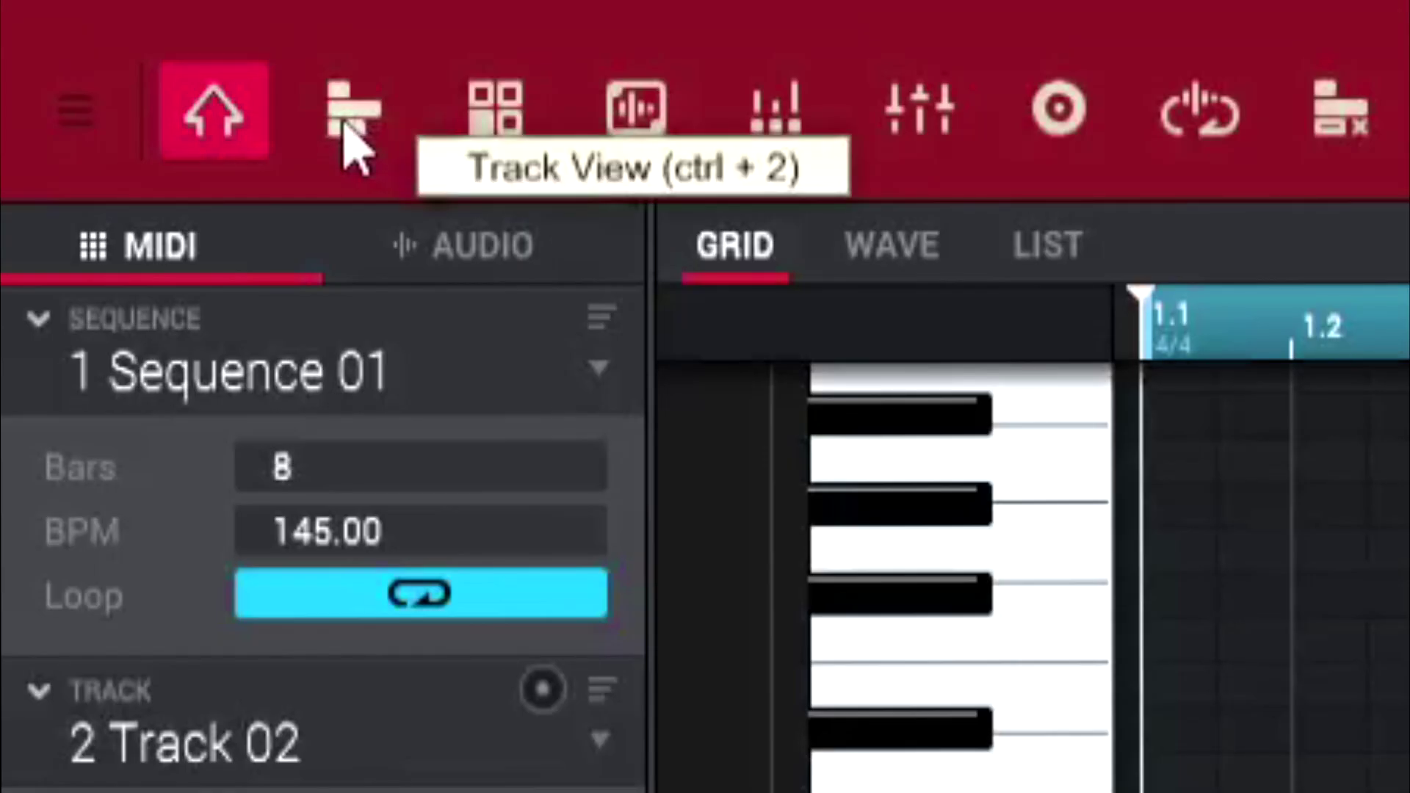
- Switch to Track View and rename the first MIDI track "bells"
{"action": "left_click", "coordinate": [82, 42]}
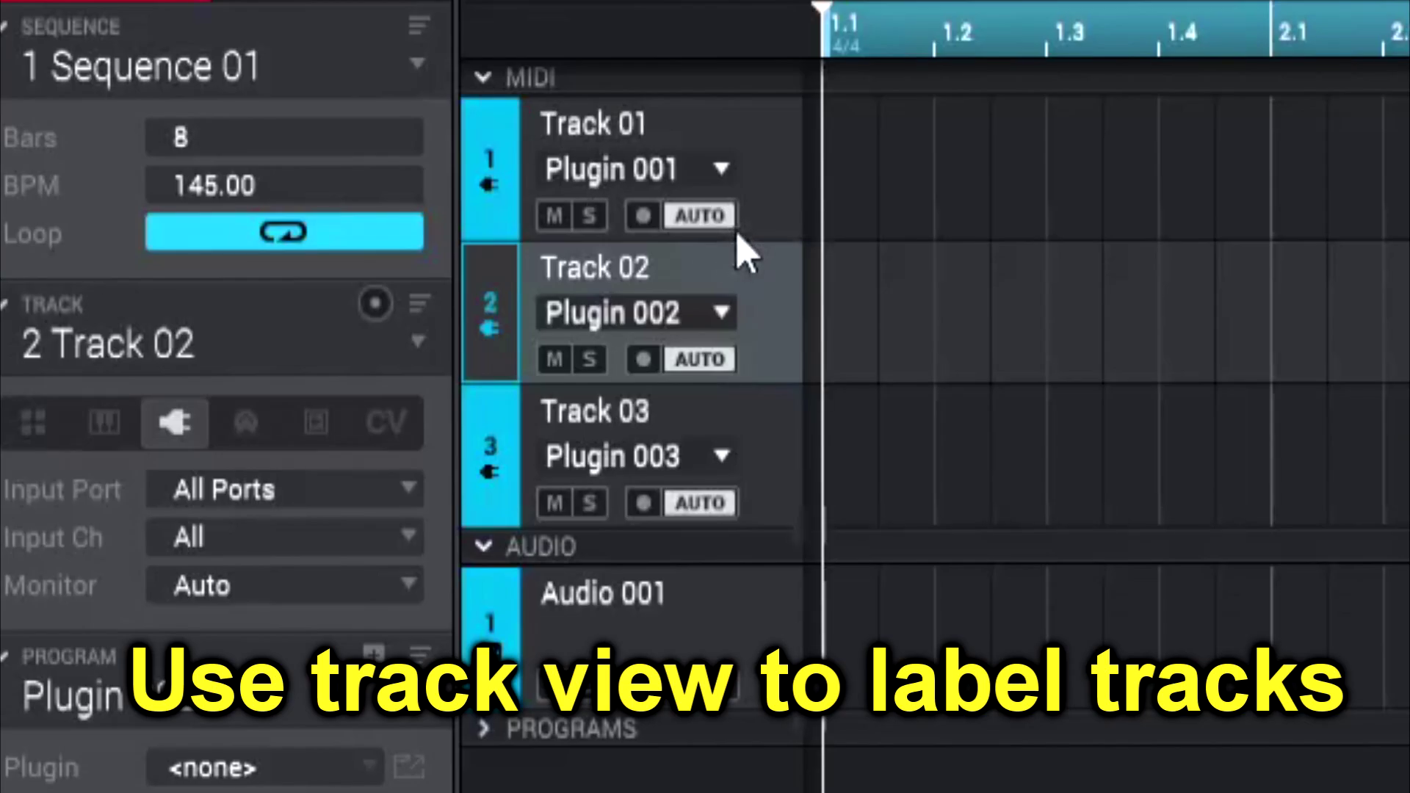
{"action": "double_click", "coordinate": [624, 131]}
{"action": "type", "text": "bells"}
{"action": "key", "text": "Return"}
- Rename the second MIDI track "guitars"
{"action": "double_click", "coordinate": [583, 270]}
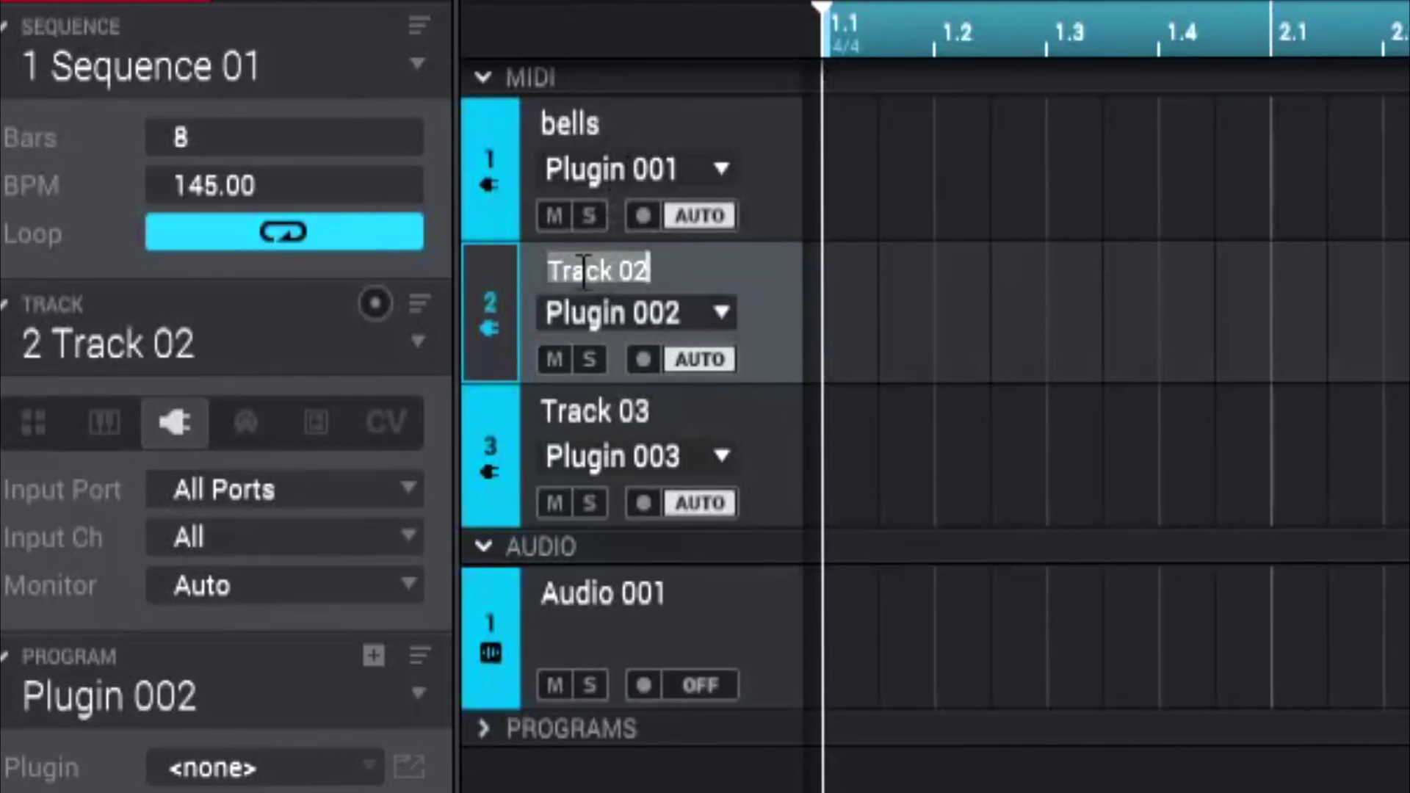
{"action": "type", "text": "d"}
{"action": "type", "text": "uitars"}
{"action": "key", "text": "Return"}
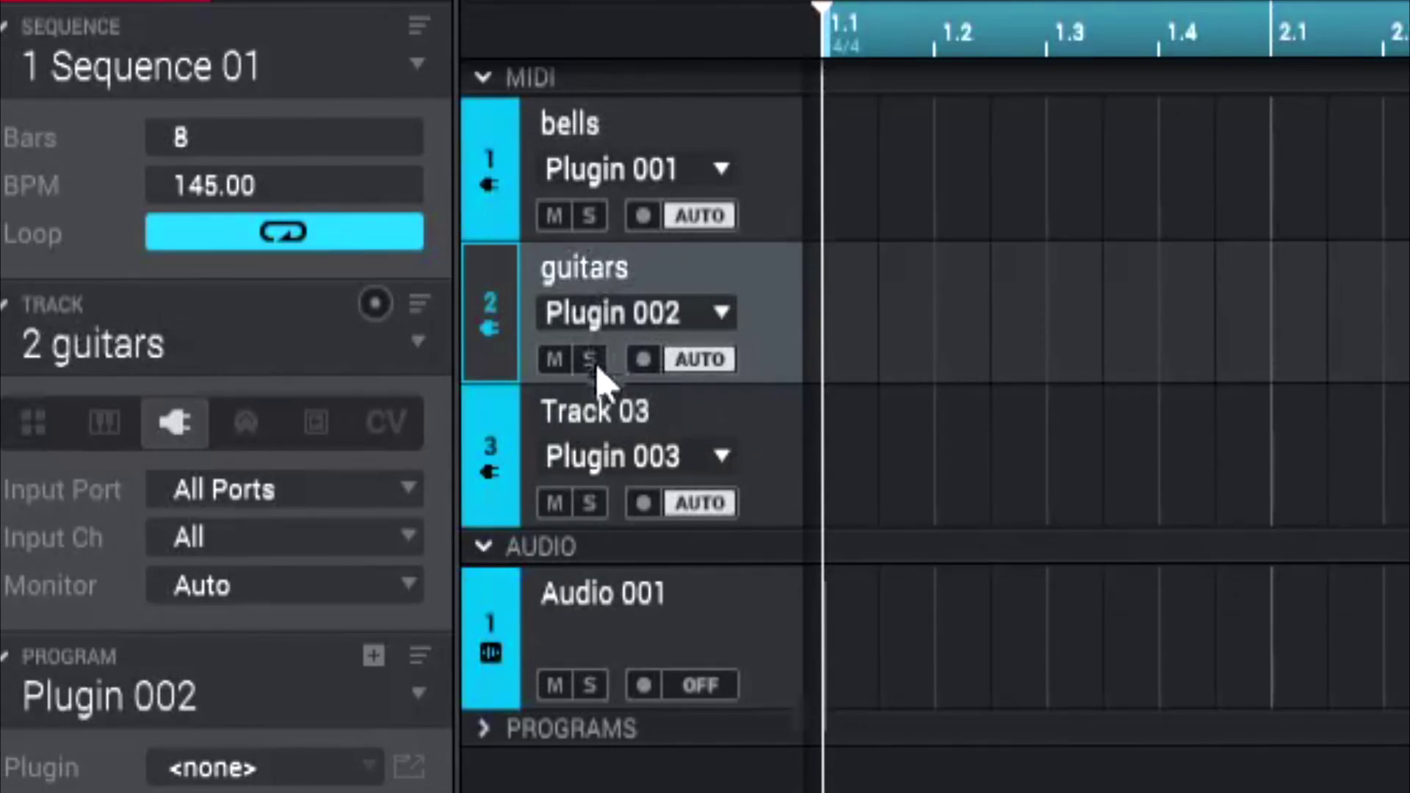
- Rename the third MIDI track "horns"
{"action": "double_click", "coordinate": [616, 420]}
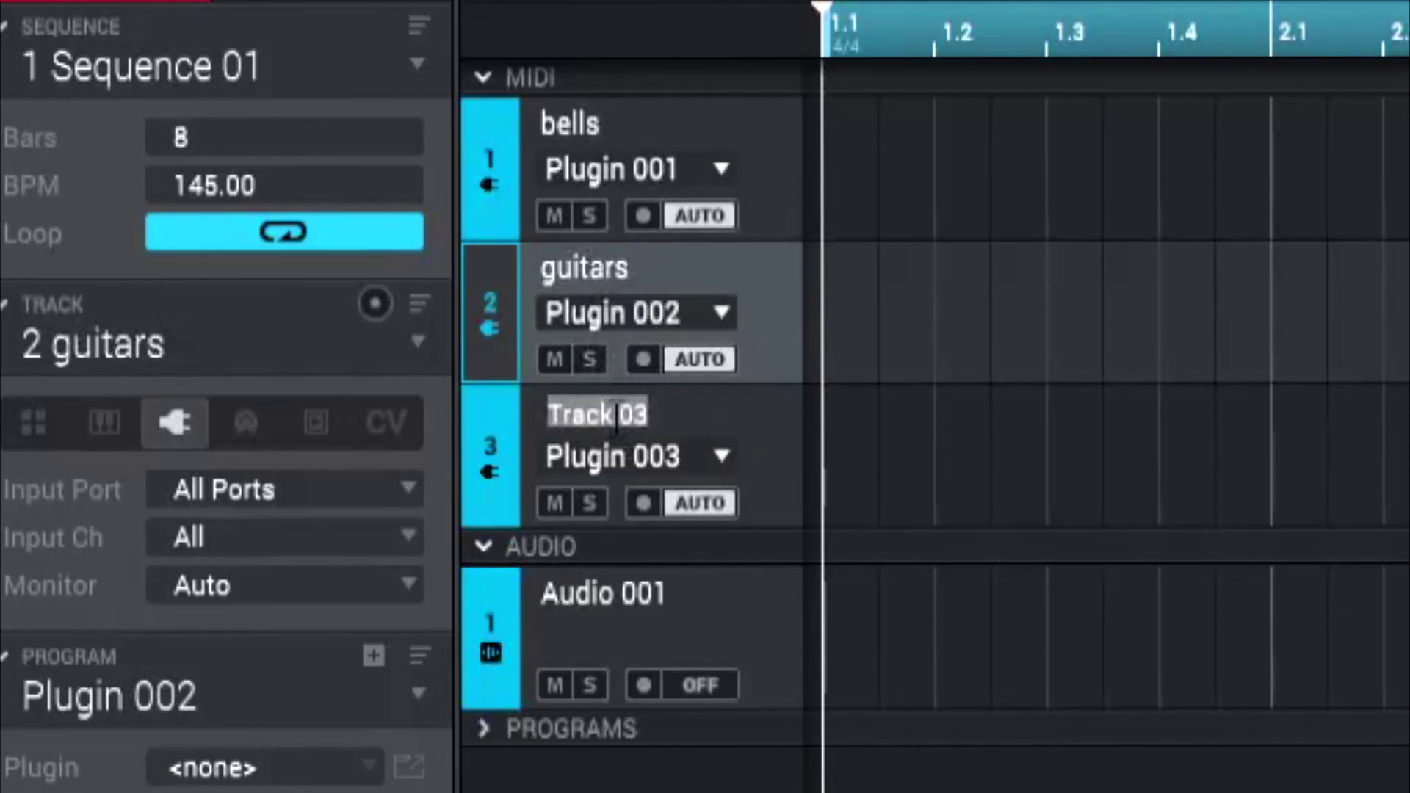
{"action": "type", "text": "horns"}
{"action": "key", "text": "Return"}
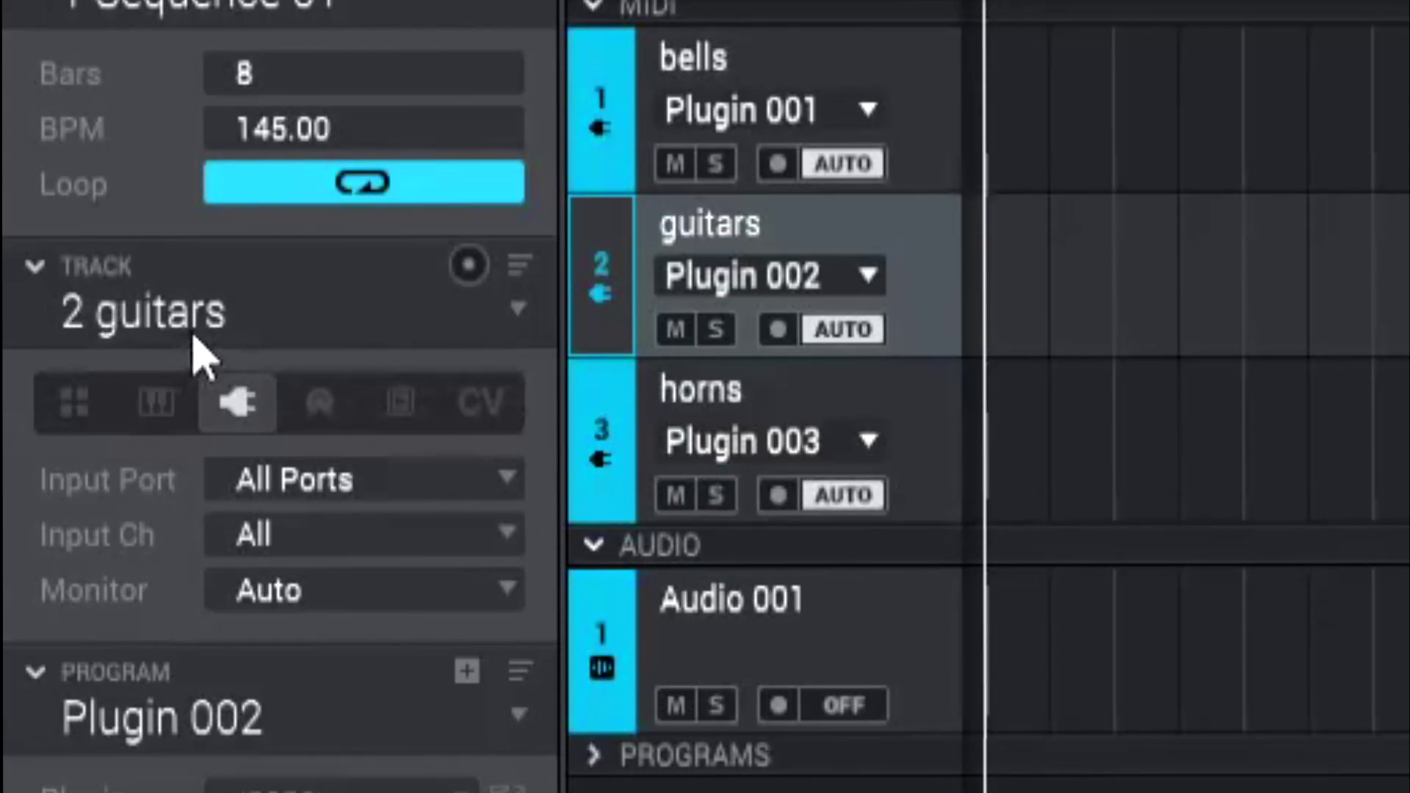
- Step through the renamed MIDI tracks from guitars up to bells, then down to select horns
{"action": "key", "text": "Up"}
{"action": "key", "text": "Down"}
{"action": "key", "text": "Down"}
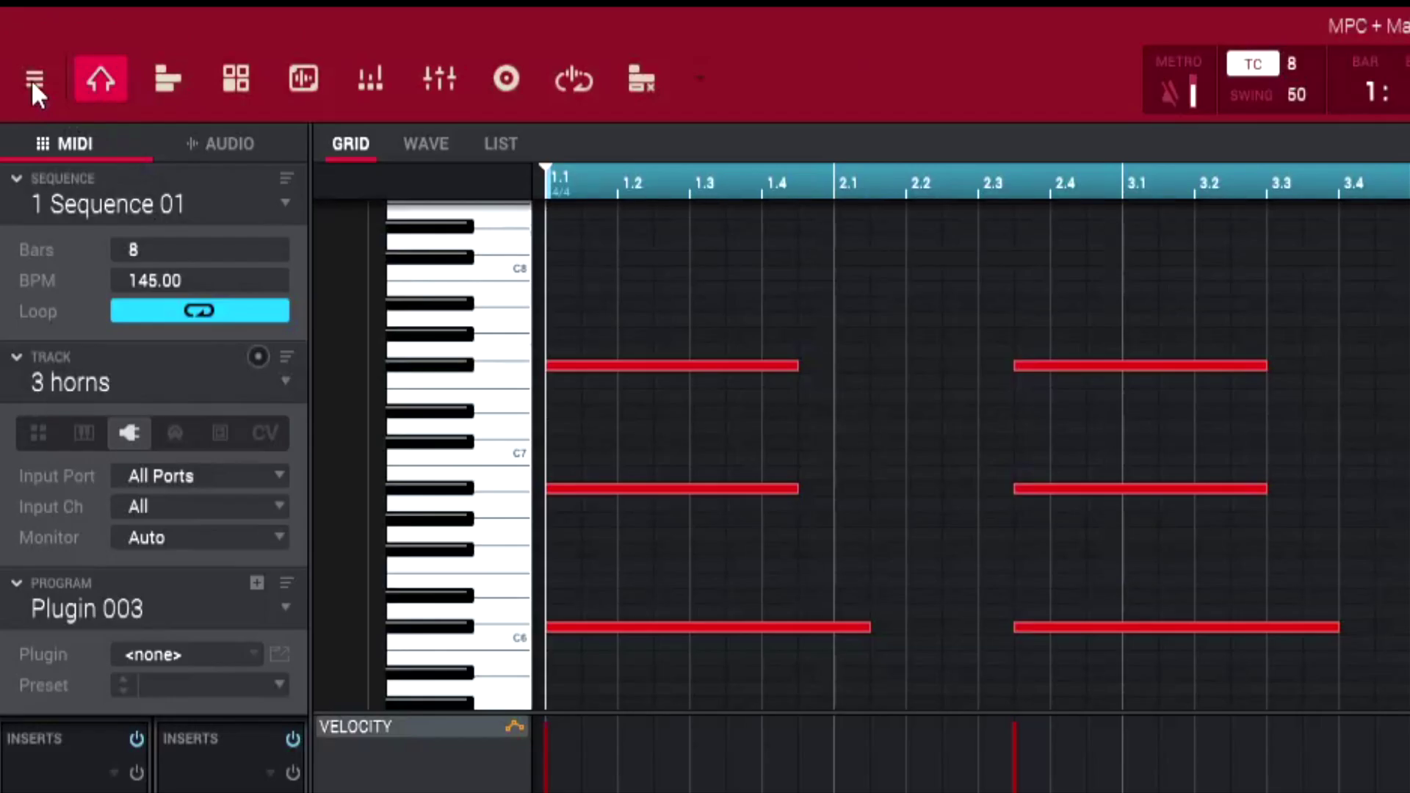
- Open the MPC keyboard shortcuts reference list
{"action": "left_click", "coordinate": [31, 80]}
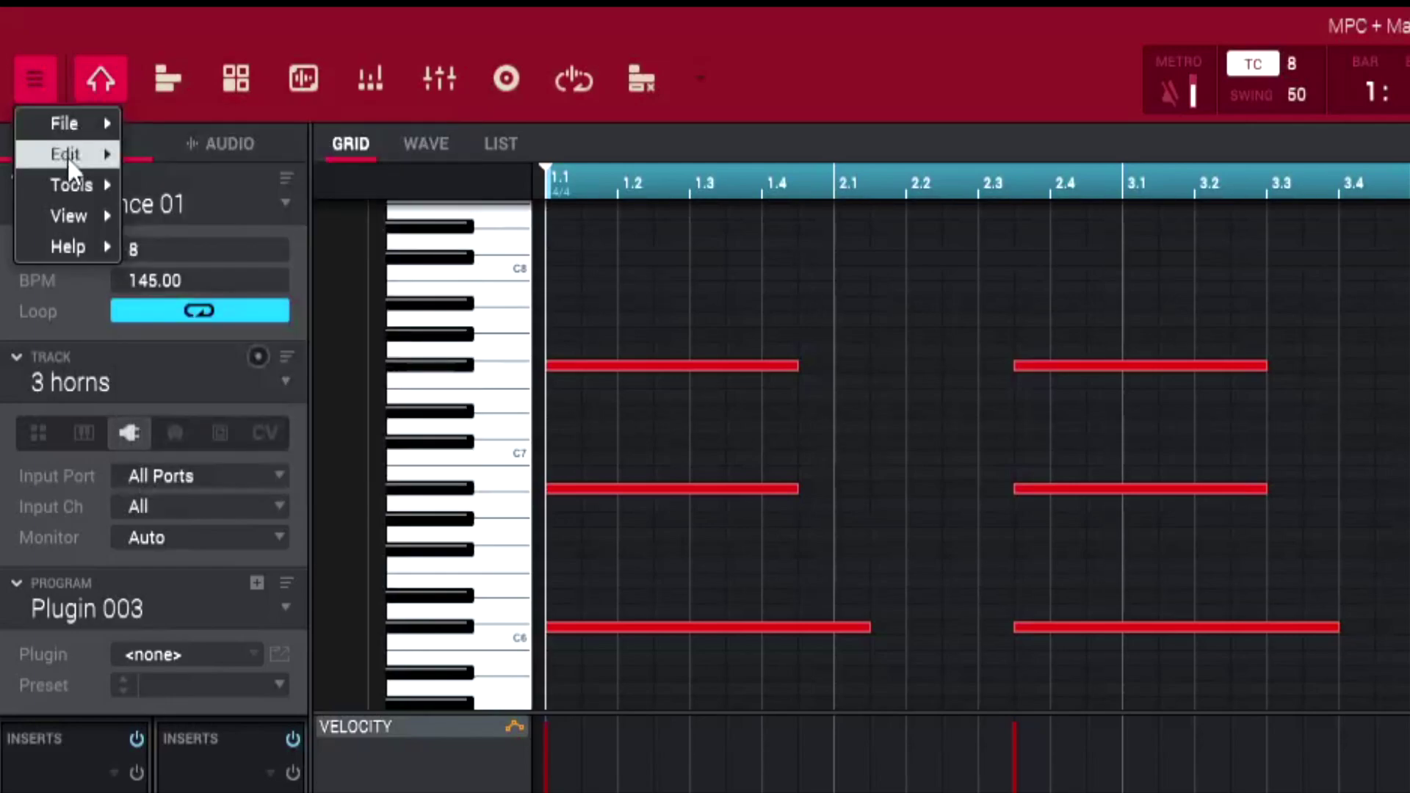
{"action": "mouse_move", "coordinate": [69, 158]}
{"action": "mouse_move", "coordinate": [94, 249]}
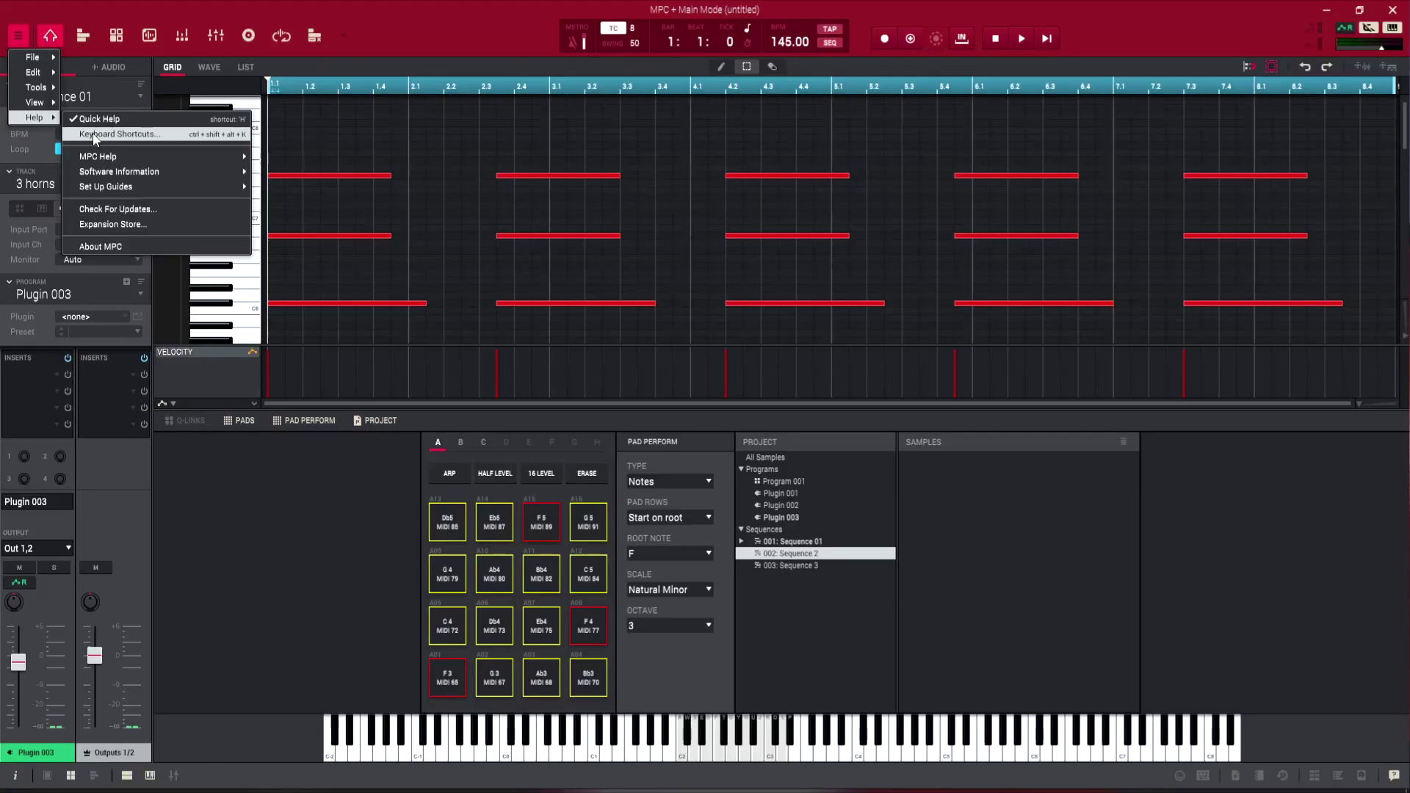
{"action": "left_click", "coordinate": [189, 282]}
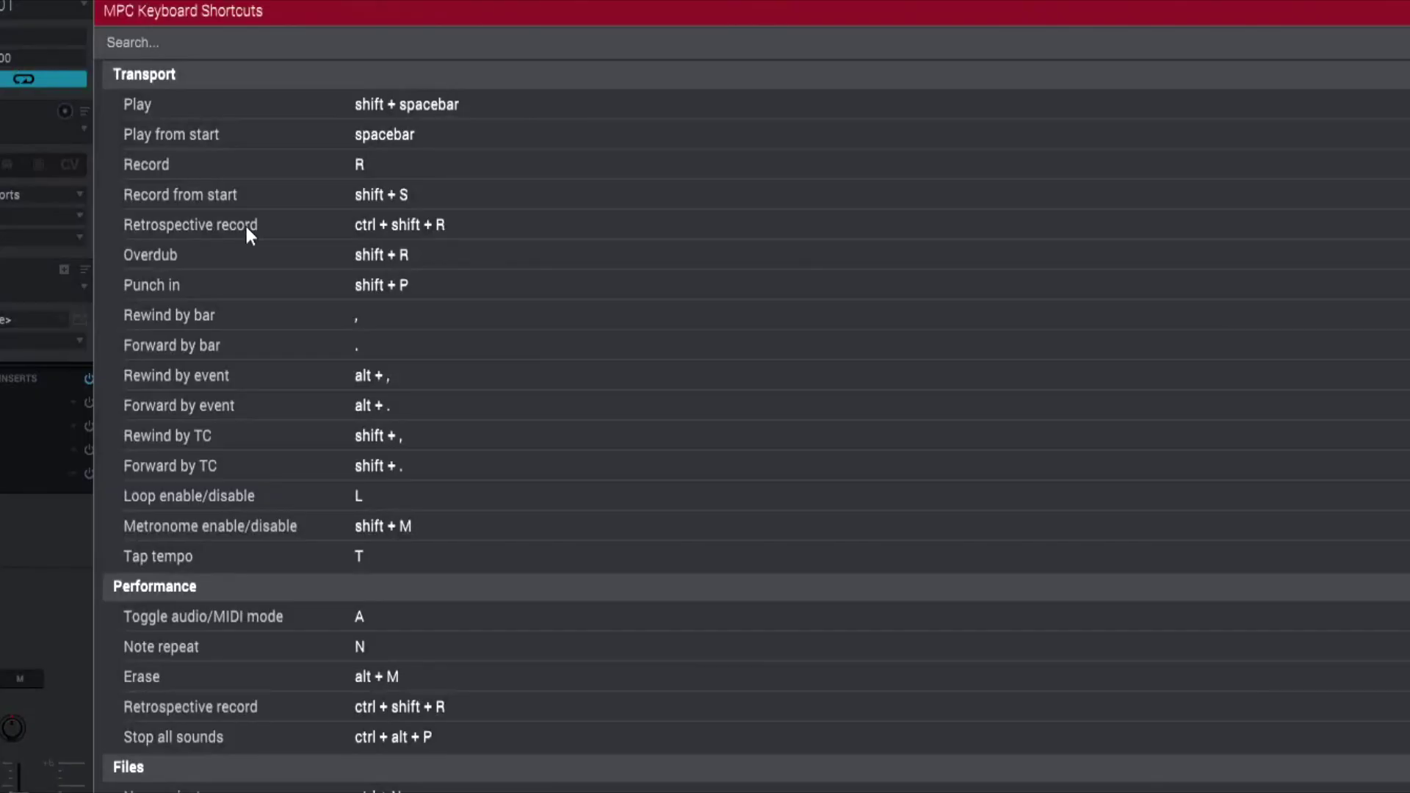
- Examine the Files, Edit and Navigate sections of the shortcut list, including the sequence, track and zoom commands
{"action": "scroll", "coordinate": [247, 230], "scroll_direction": "down", "scroll_amount": 10}
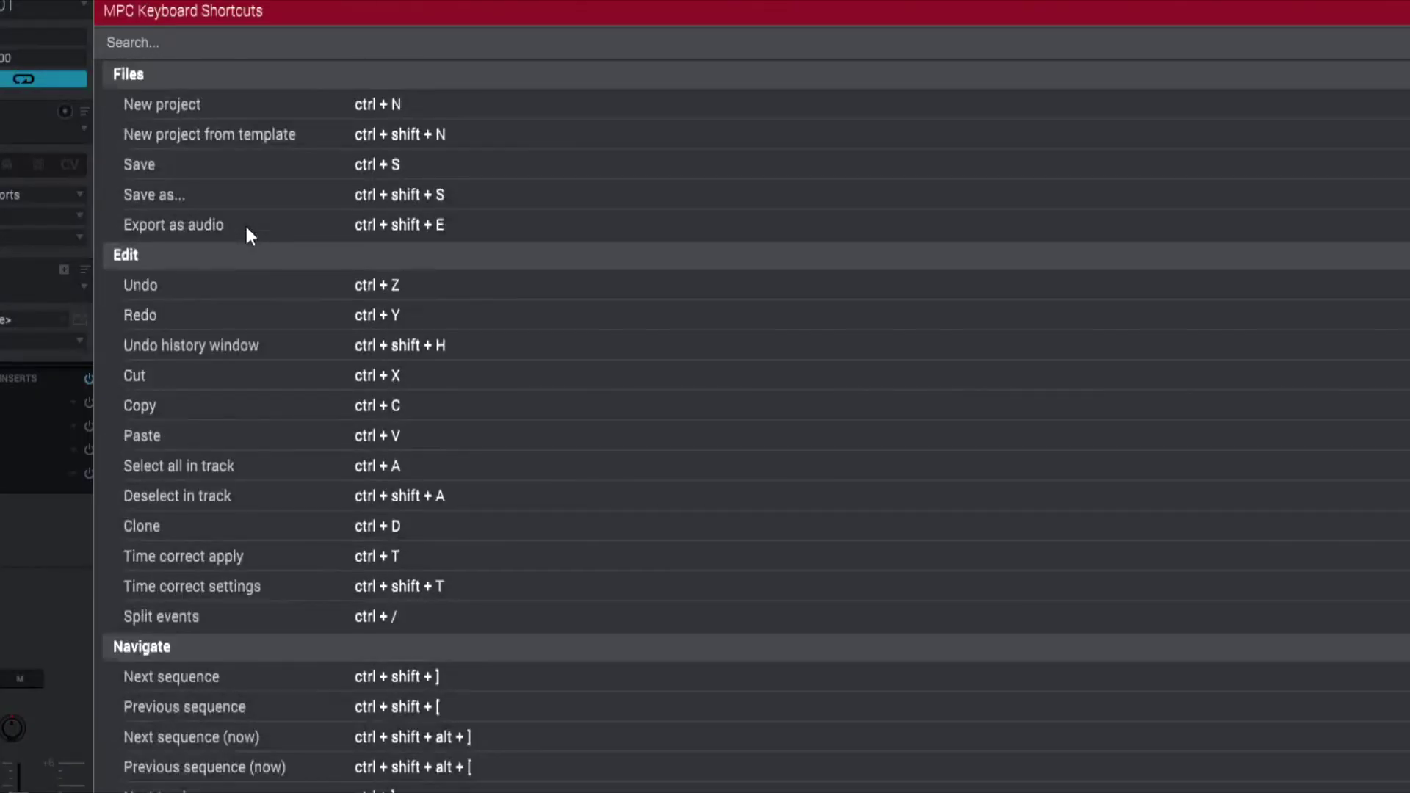
{"action": "scroll", "coordinate": [247, 230], "scroll_direction": "down", "scroll_amount": 6}
{"action": "scroll", "coordinate": [247, 230], "scroll_direction": "up", "scroll_amount": 6}
{"action": "scroll", "coordinate": [247, 230], "scroll_direction": "up", "scroll_amount": 3}
{"action": "scroll", "coordinate": [245, 230], "scroll_direction": "down", "scroll_amount": 5}
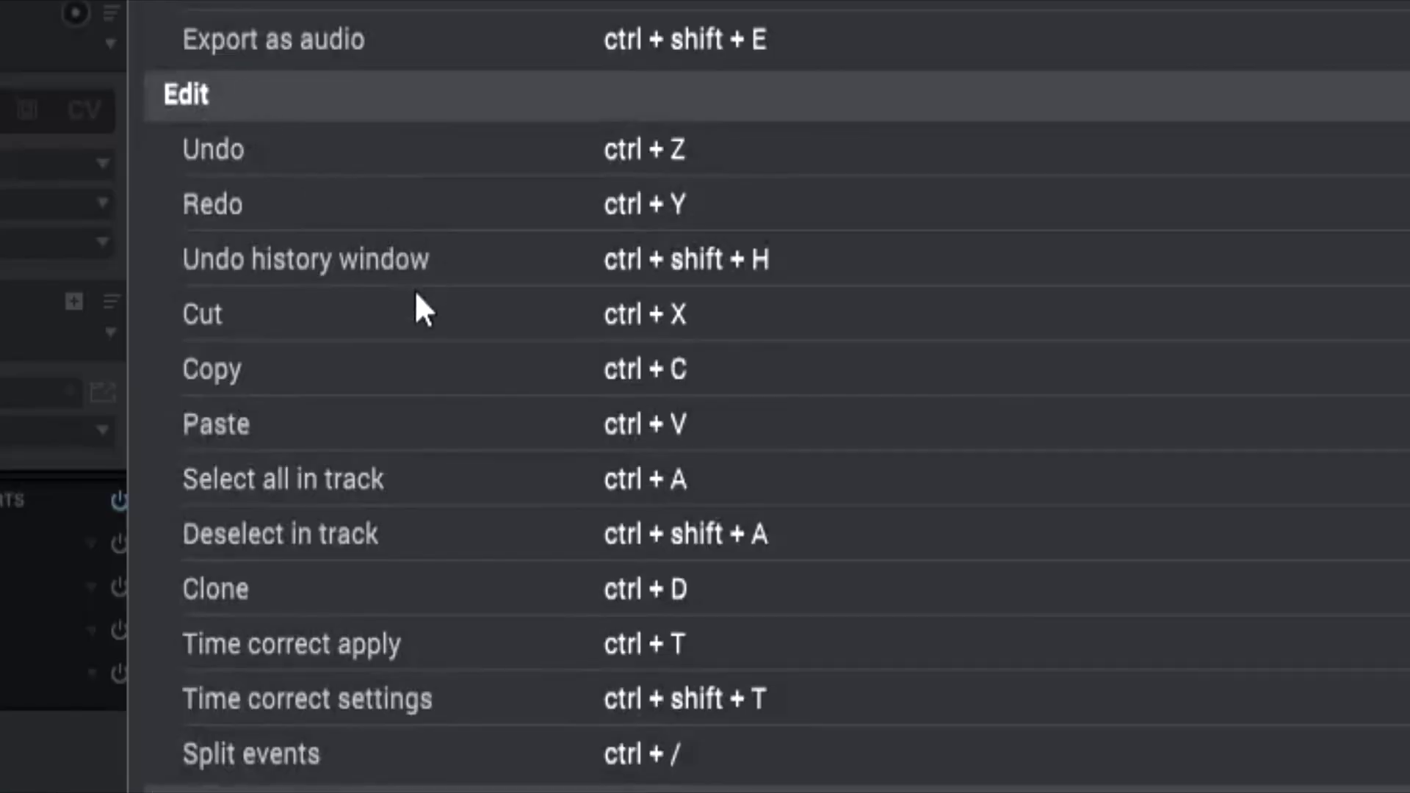
{"action": "scroll", "coordinate": [252, 272], "scroll_direction": "down", "scroll_amount": 3}
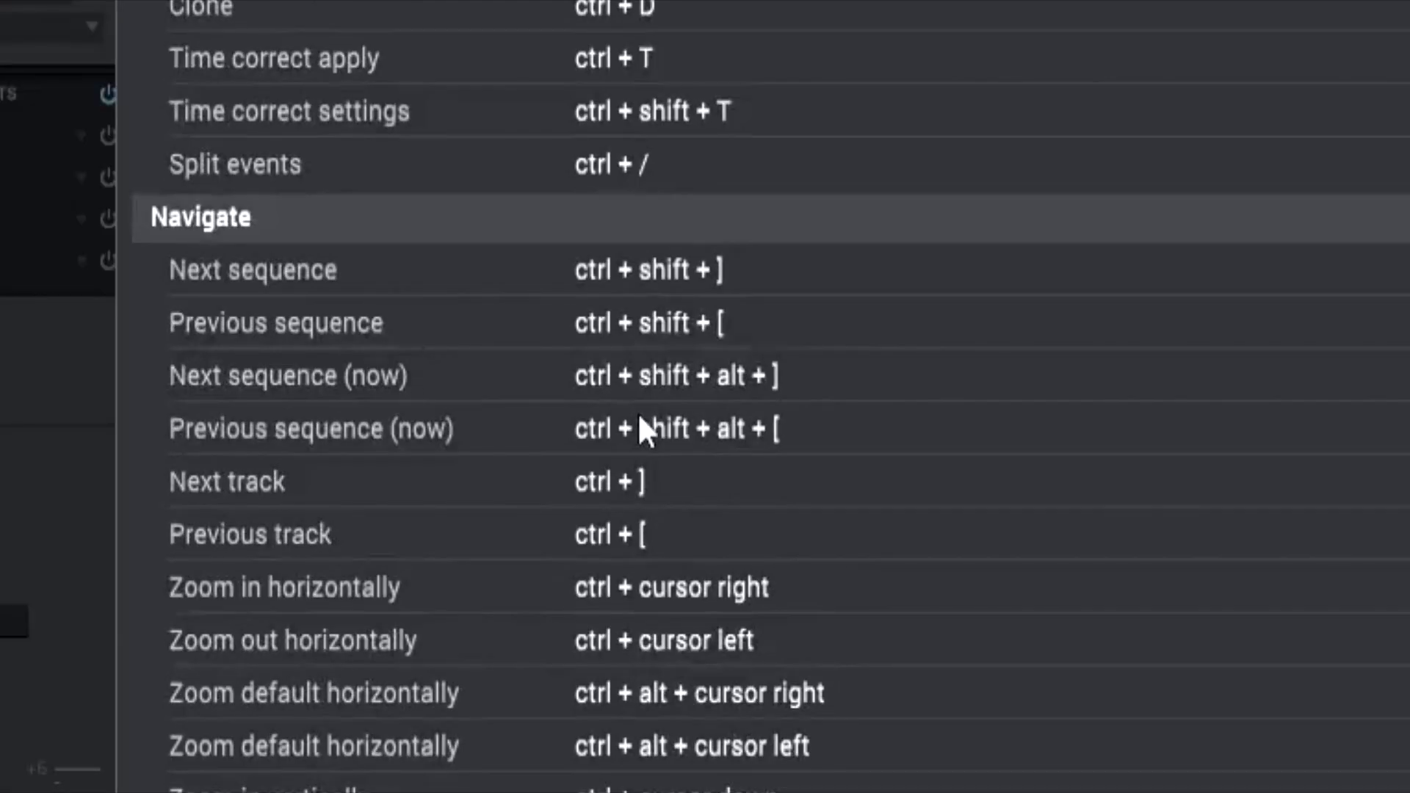
{"action": "scroll", "coordinate": [639, 417], "scroll_direction": "down", "scroll_amount": 3}
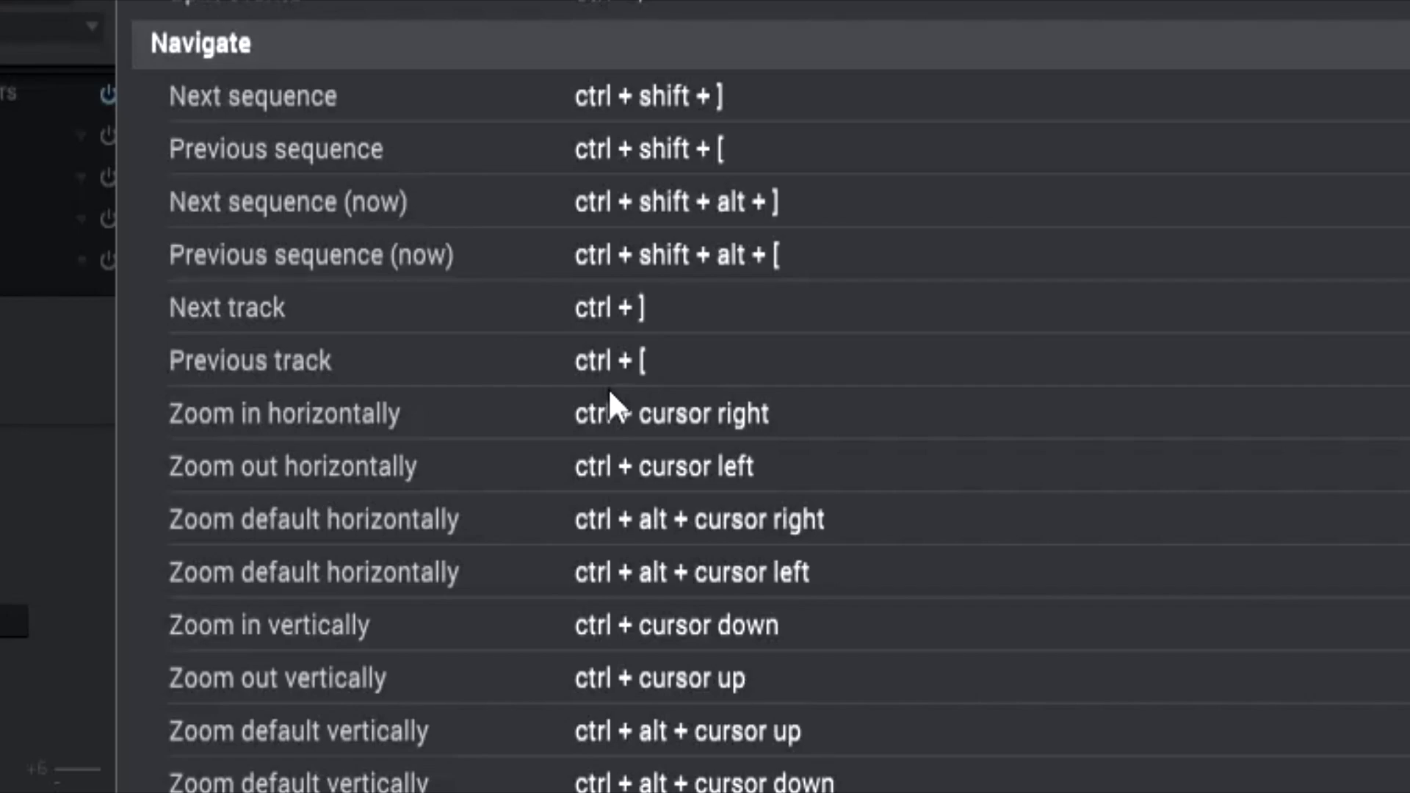
{"action": "scroll", "coordinate": [608, 387], "scroll_direction": "down", "scroll_amount": 3}
{"action": "scroll", "coordinate": [595, 360], "scroll_direction": "up", "scroll_amount": 6}
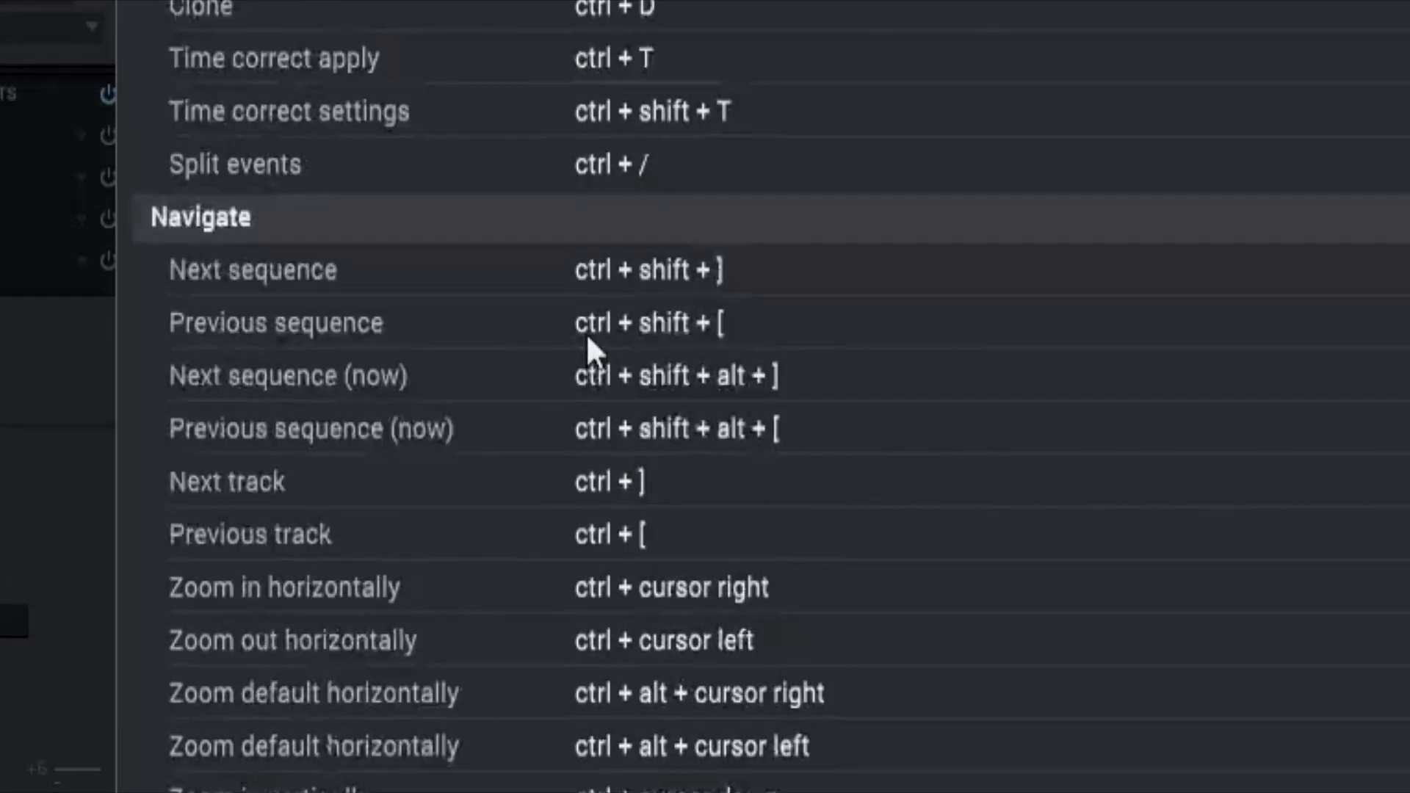